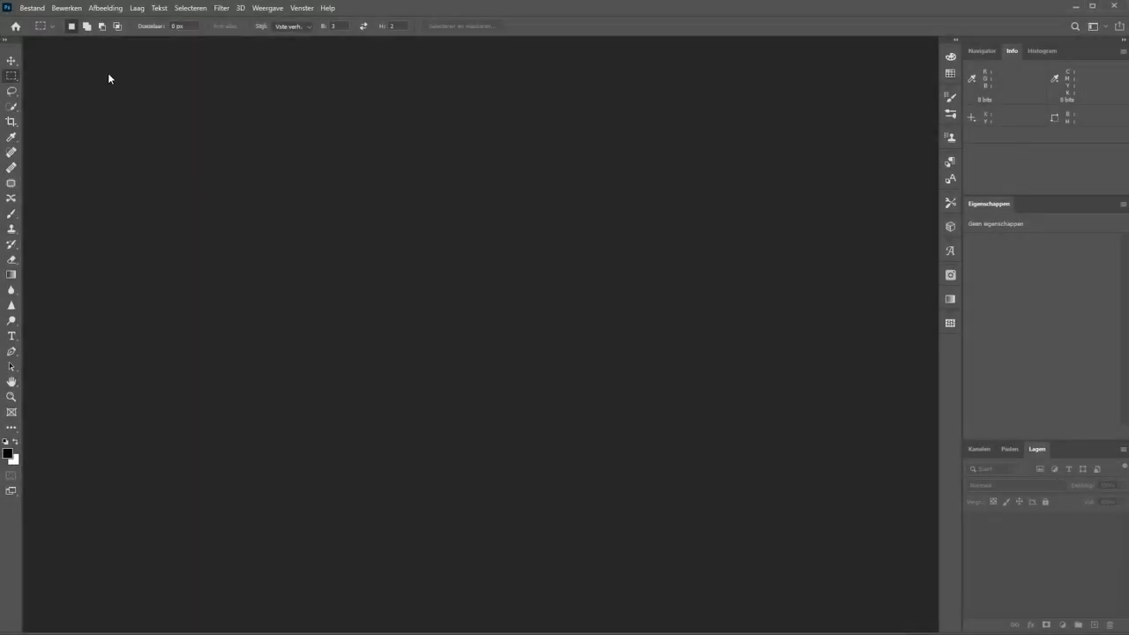
Step: Start a new document with the size units set to millimetres
{"action": "left_click", "coordinate": [33, 8]}
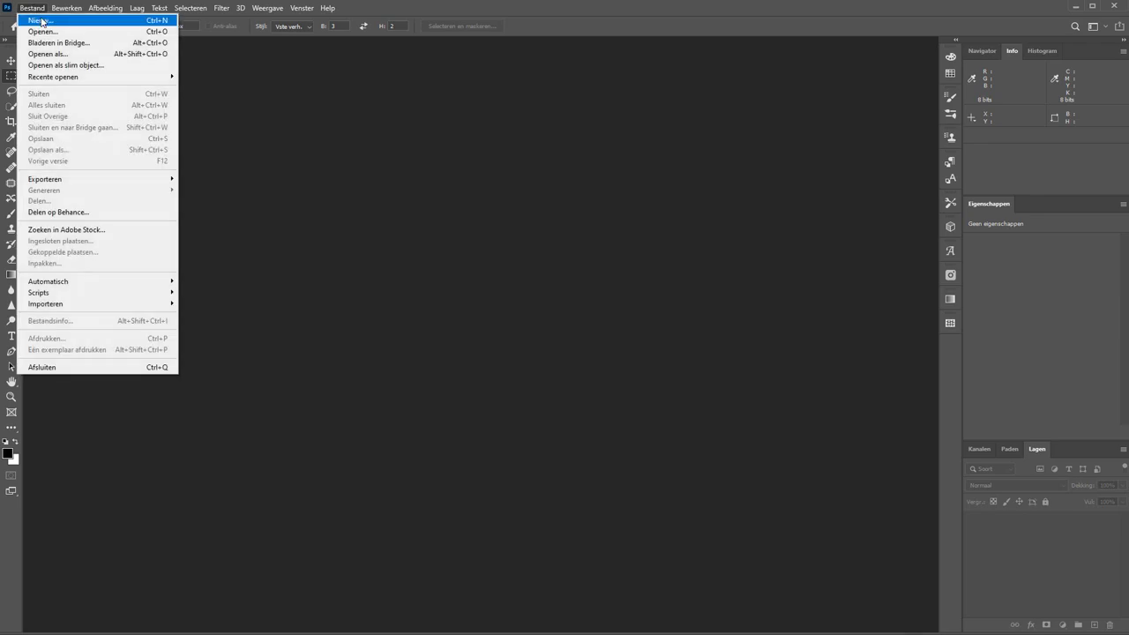
{"action": "left_click", "coordinate": [39, 20]}
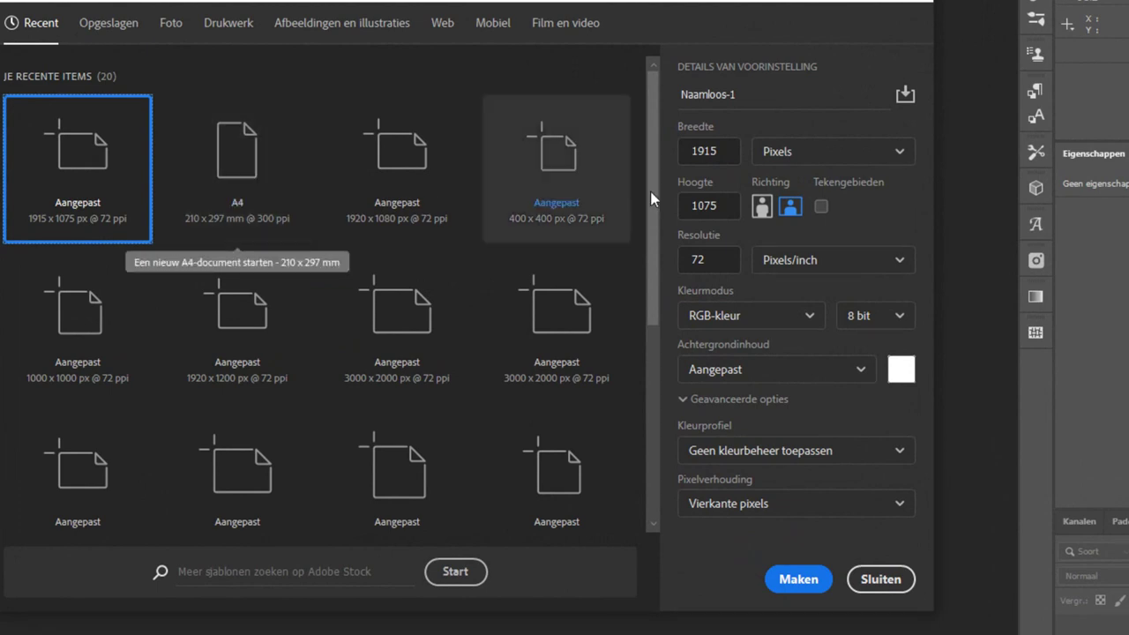
{"action": "left_click", "coordinate": [777, 152]}
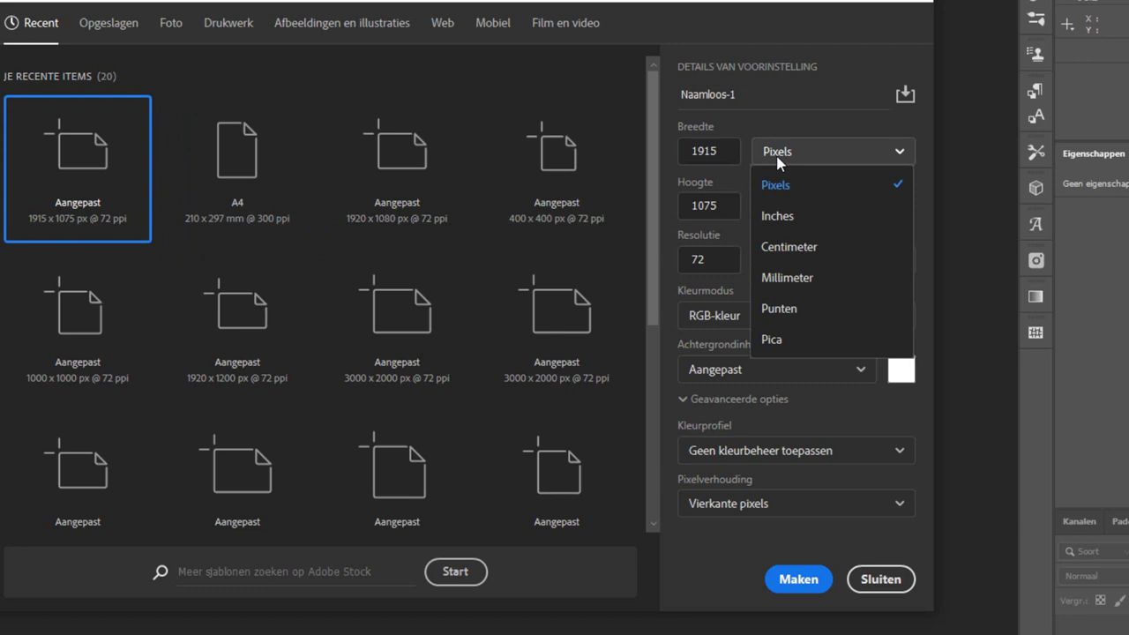
{"action": "left_click", "coordinate": [787, 278]}
Step: Create the document at width 297 mm, height 210 mm and 300 ppi resolution
{"action": "left_click", "coordinate": [708, 152]}
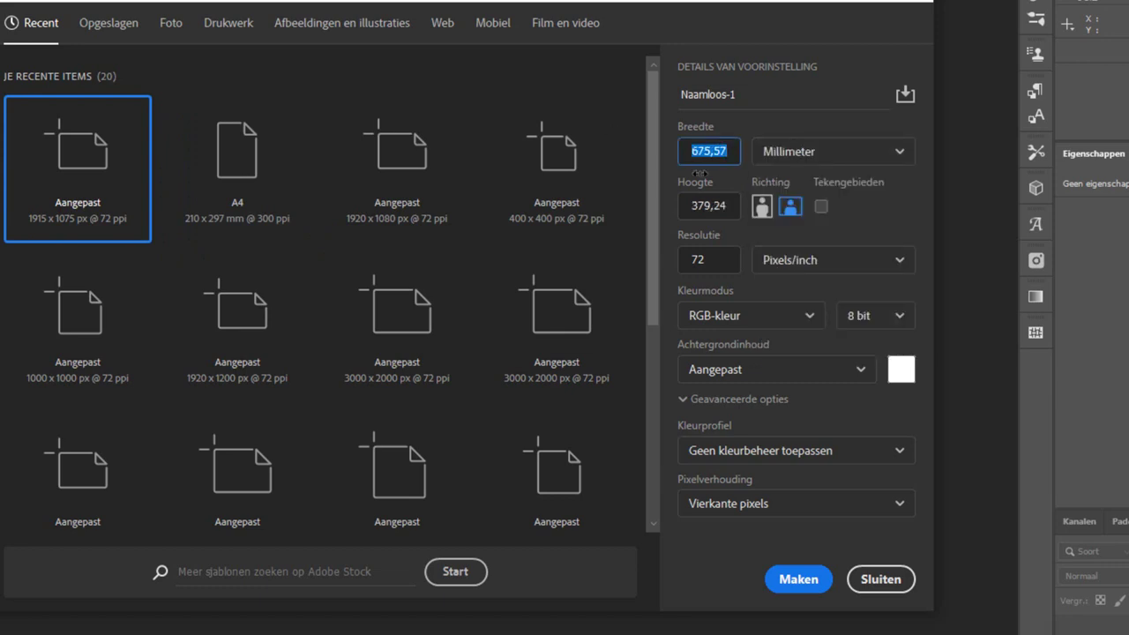
{"action": "type", "text": "2907"}
{"action": "key", "text": "BackSpace"}
{"action": "key", "text": "BackSpace"}
{"action": "type", "text": "7"}
{"action": "key", "text": "Tab"}
{"action": "type", "text": "210"}
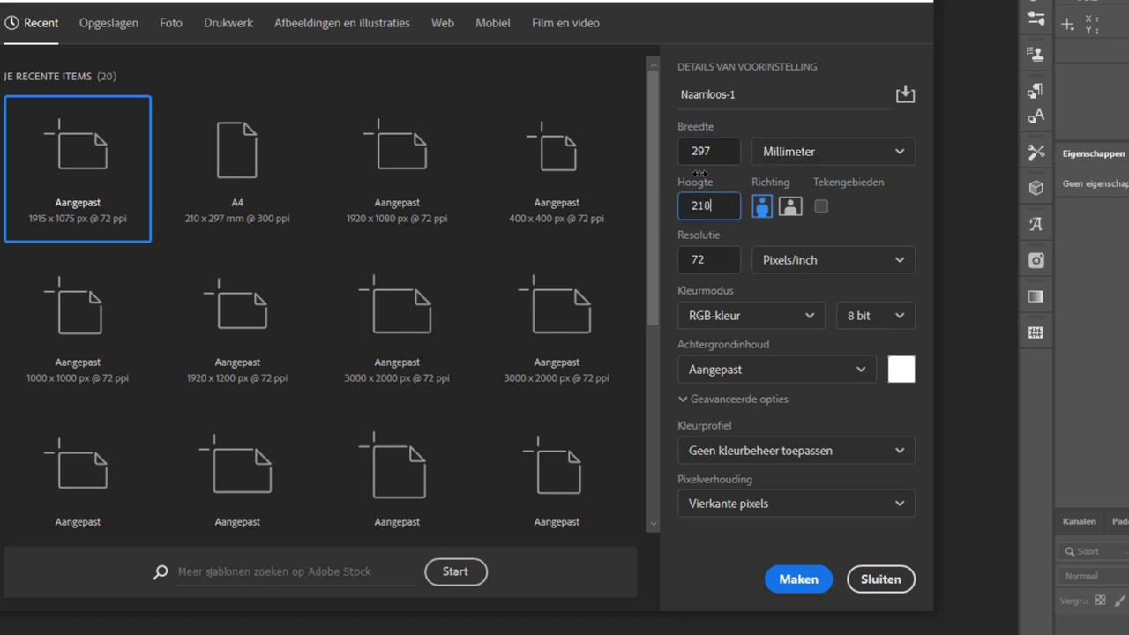
{"action": "key", "text": "Tab"}
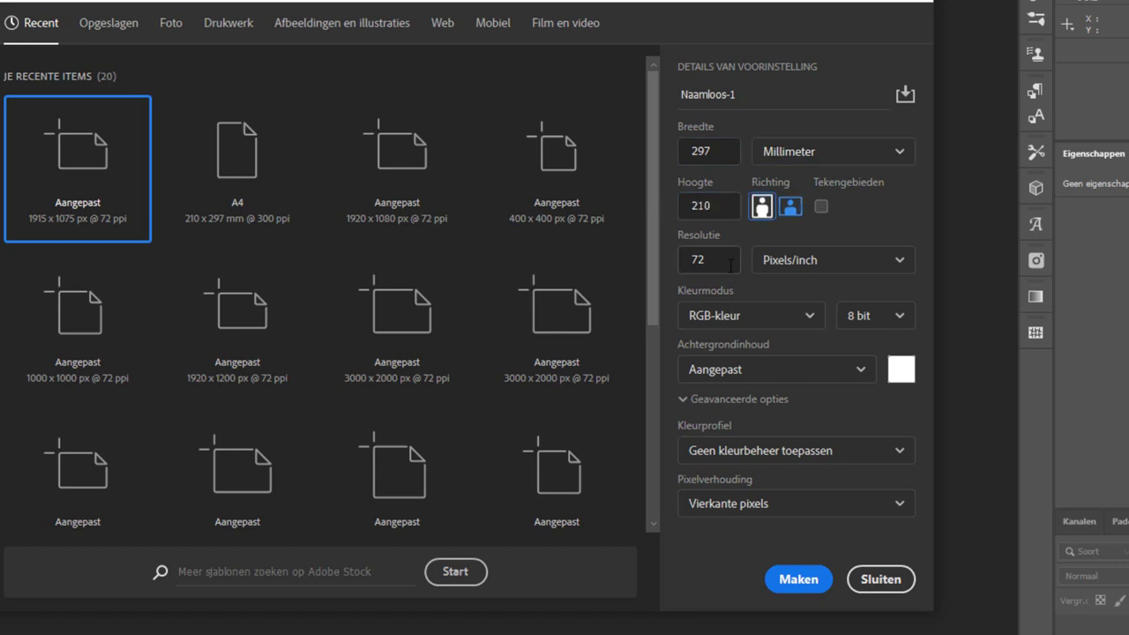
{"action": "left_click", "coordinate": [717, 258]}
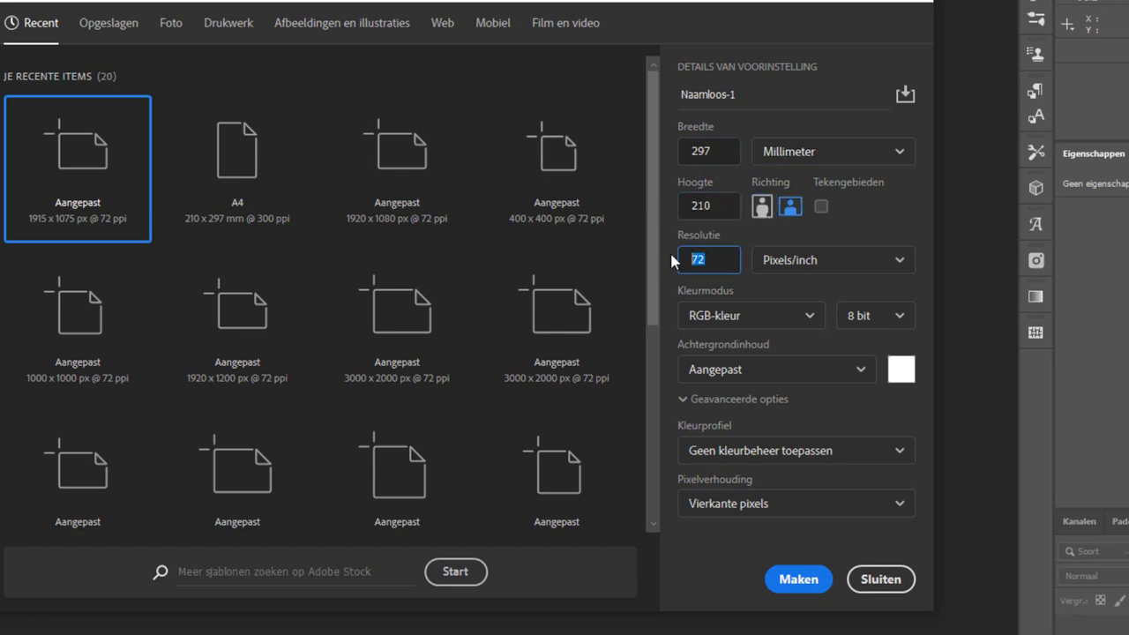
{"action": "type", "text": "300"}
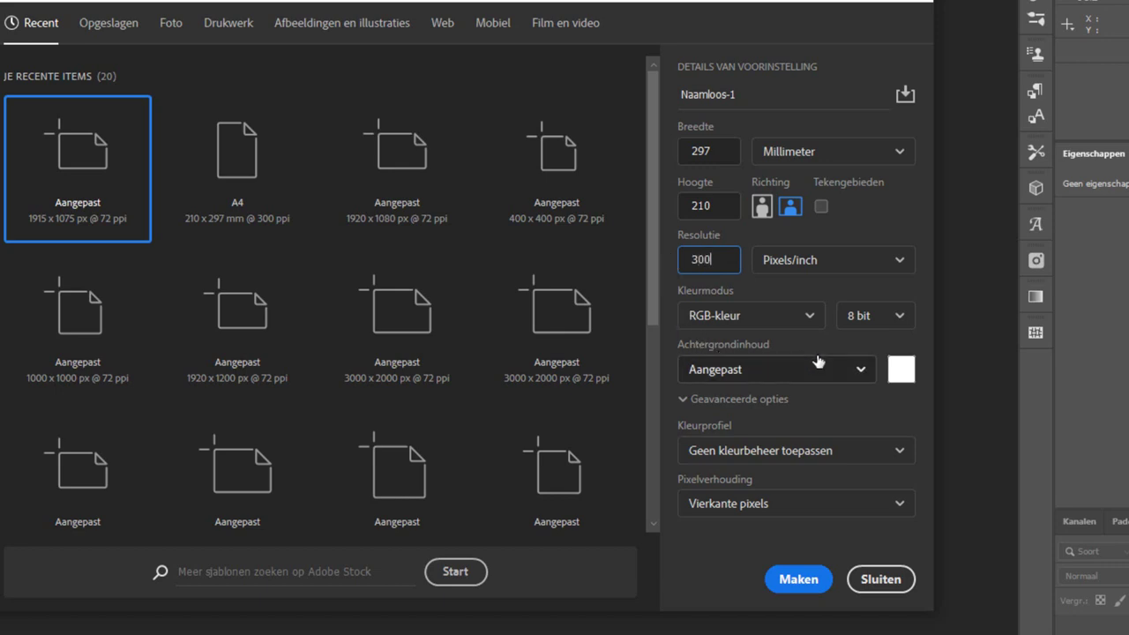
{"action": "left_click", "coordinate": [791, 582]}
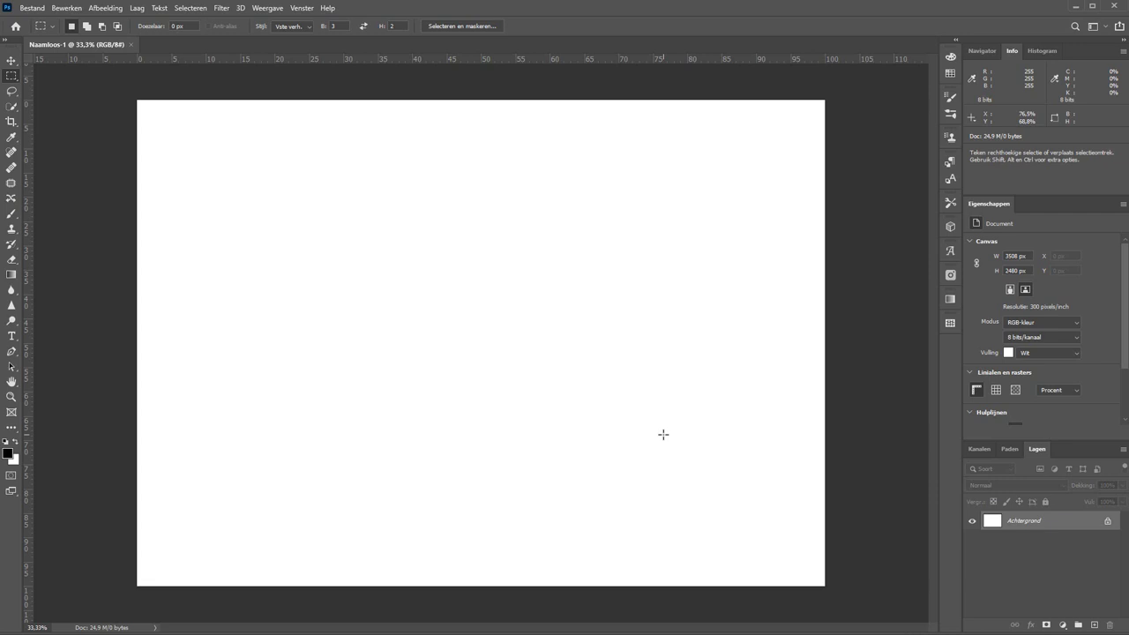
Step: Open the recent file _DJ_4978.psd and copy its racing-car layer into Naamloos-1
{"action": "left_click", "coordinate": [33, 9]}
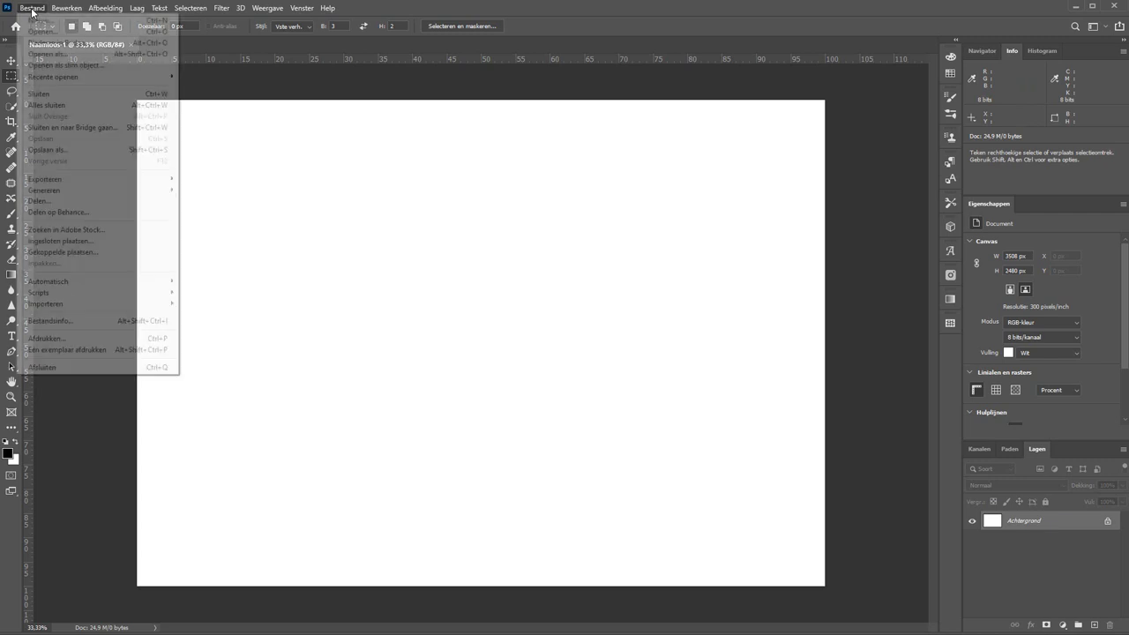
{"action": "mouse_move", "coordinate": [53, 77]}
{"action": "left_click", "coordinate": [201, 78]}
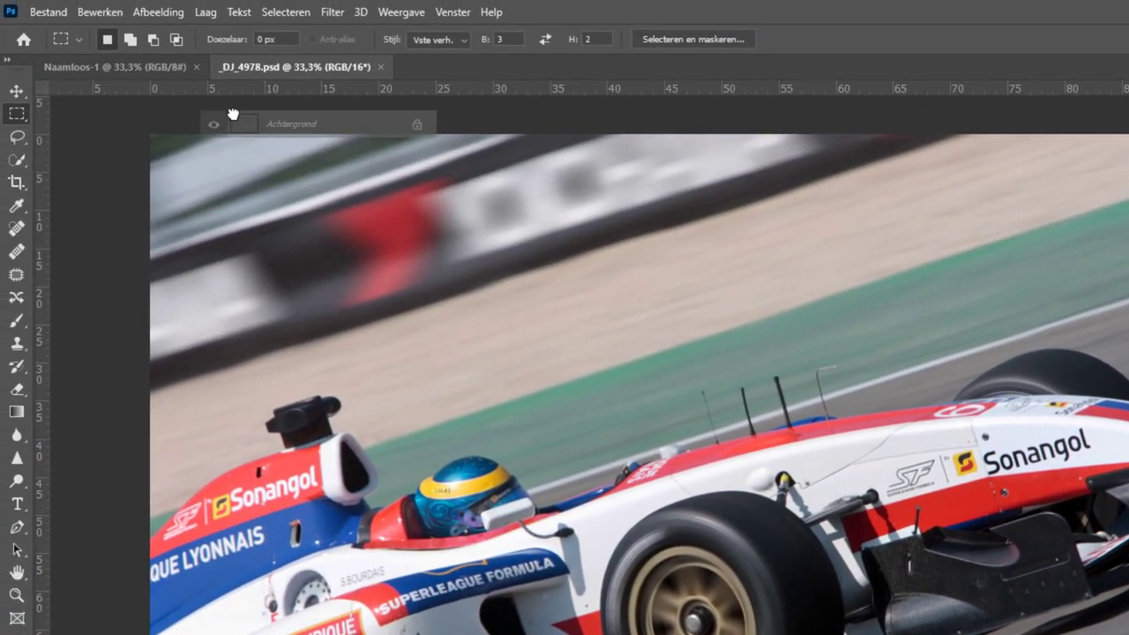
{"action": "mouse_move", "coordinate": [529, 233]}
{"action": "left_mouse_down"}
{"action": "mouse_move", "coordinate": [144, 66]}
{"action": "mouse_move", "coordinate": [515, 402]}
{"action": "left_mouse_up"}
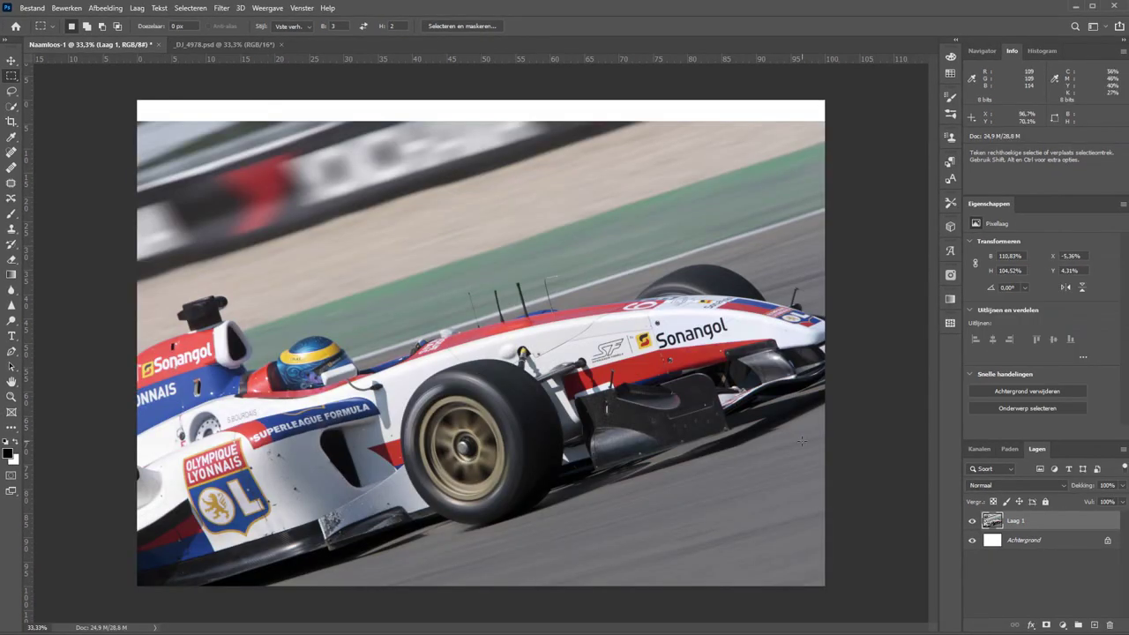
Step: Align the photo with the canvas top and scale it down slightly
{"action": "key", "text": "v"}
{"action": "left_click_drag", "start_coordinate": [454, 366], "coordinate": [453, 346]}
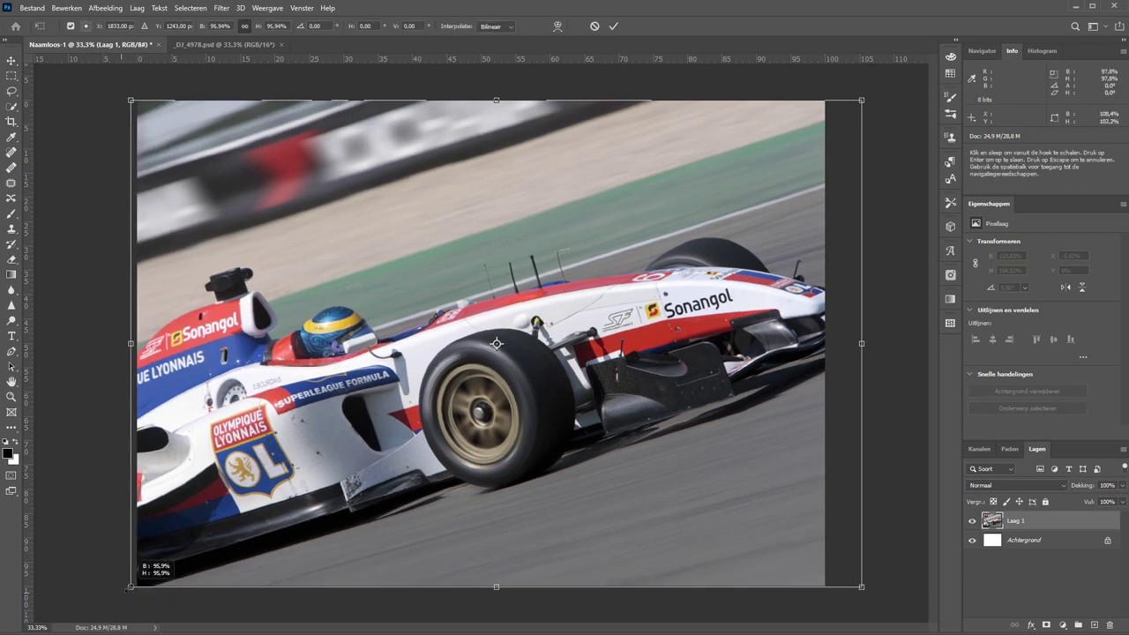
{"action": "left_click_drag", "start_coordinate": [453, 346], "coordinate": [433, 438]}
{"action": "key", "text": "Return"}
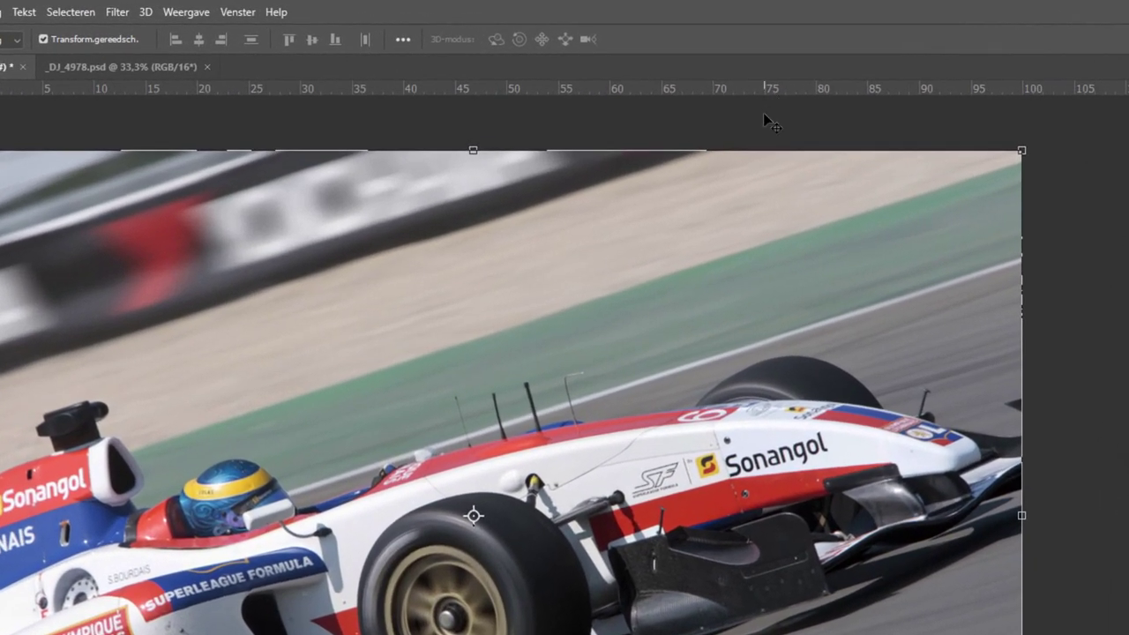
Step: Switch the ruler units to centimetres
{"action": "left_click", "coordinate": [194, 13]}
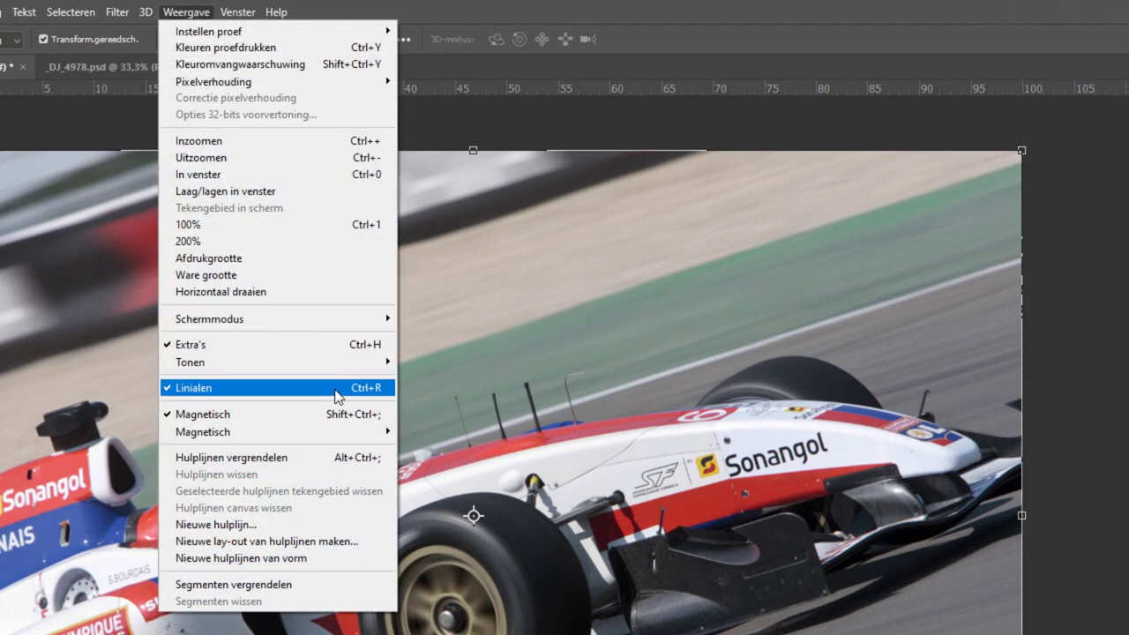
{"action": "right_click", "coordinate": [720, 87]}
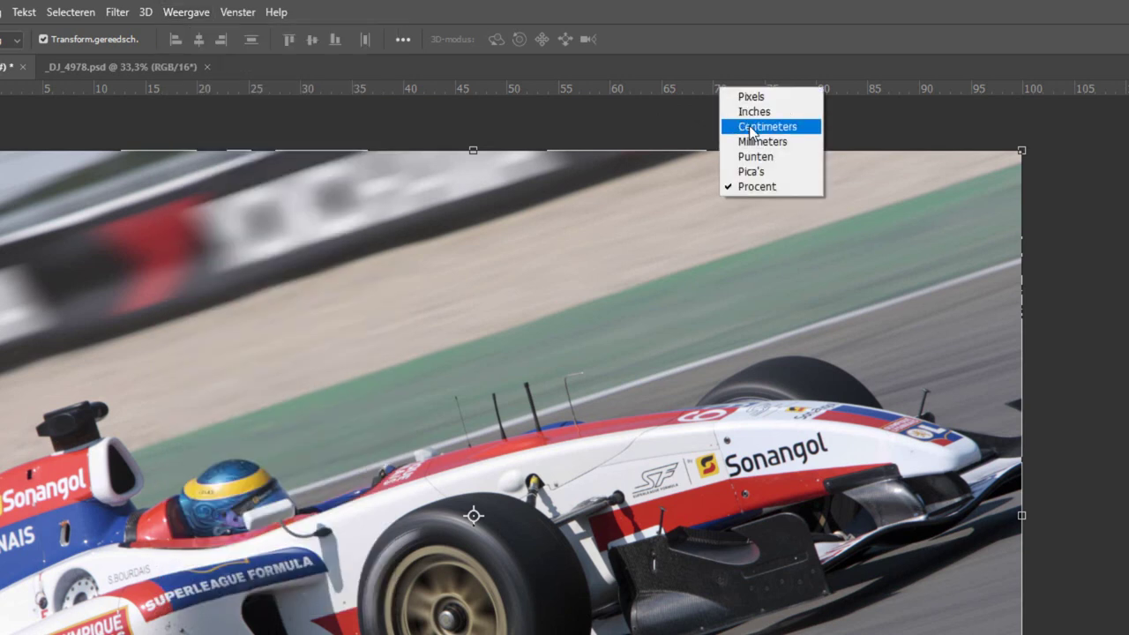
{"action": "left_click", "coordinate": [766, 132]}
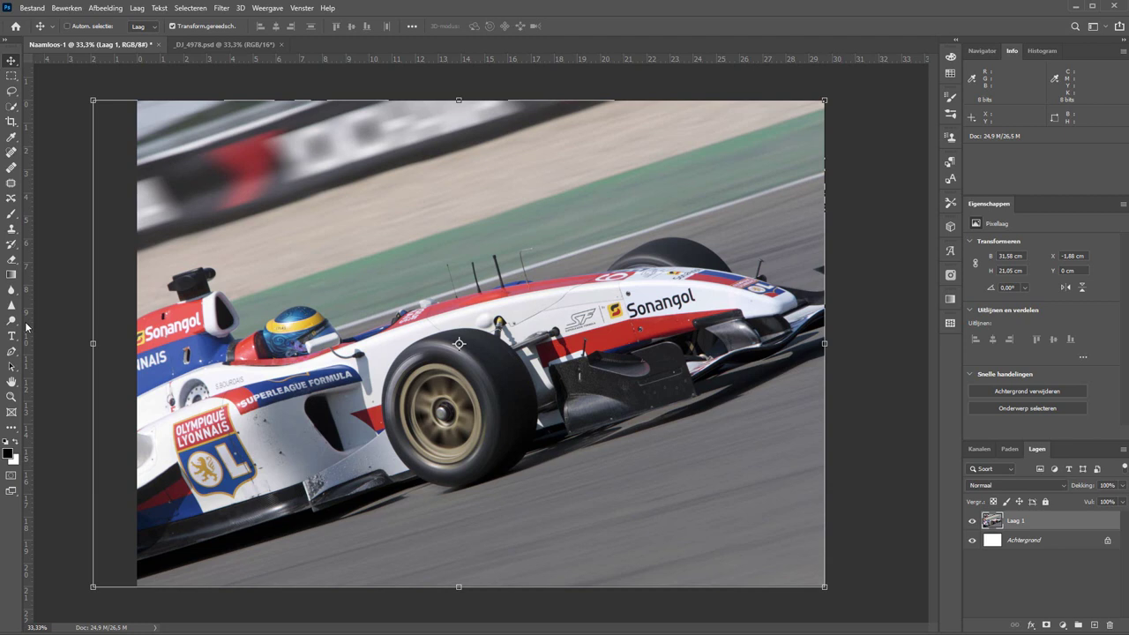
Step: Drag two vertical guides onto the photo, near 28 cm and 11 cm
{"action": "left_click_drag", "start_coordinate": [26, 326], "coordinate": [784, 303]}
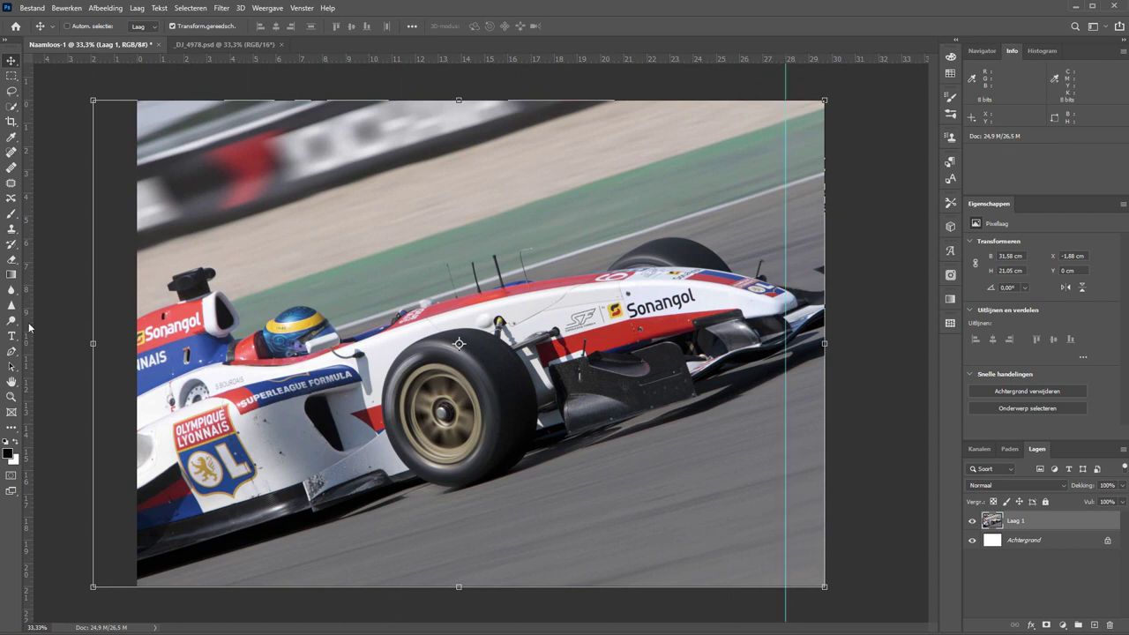
{"action": "mouse_move", "coordinate": [29, 327]}
{"action": "left_mouse_down"}
{"action": "mouse_move", "coordinate": [188, 317]}
{"action": "mouse_move", "coordinate": [393, 334]}
{"action": "left_mouse_up"}
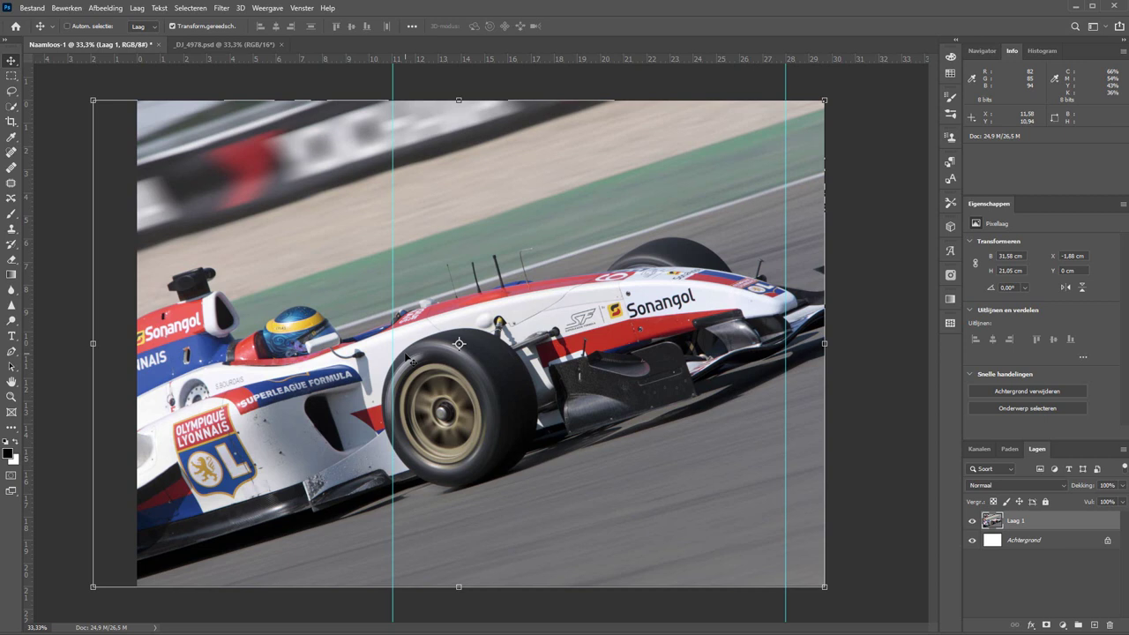
{"action": "left_click", "coordinate": [34, 8]}
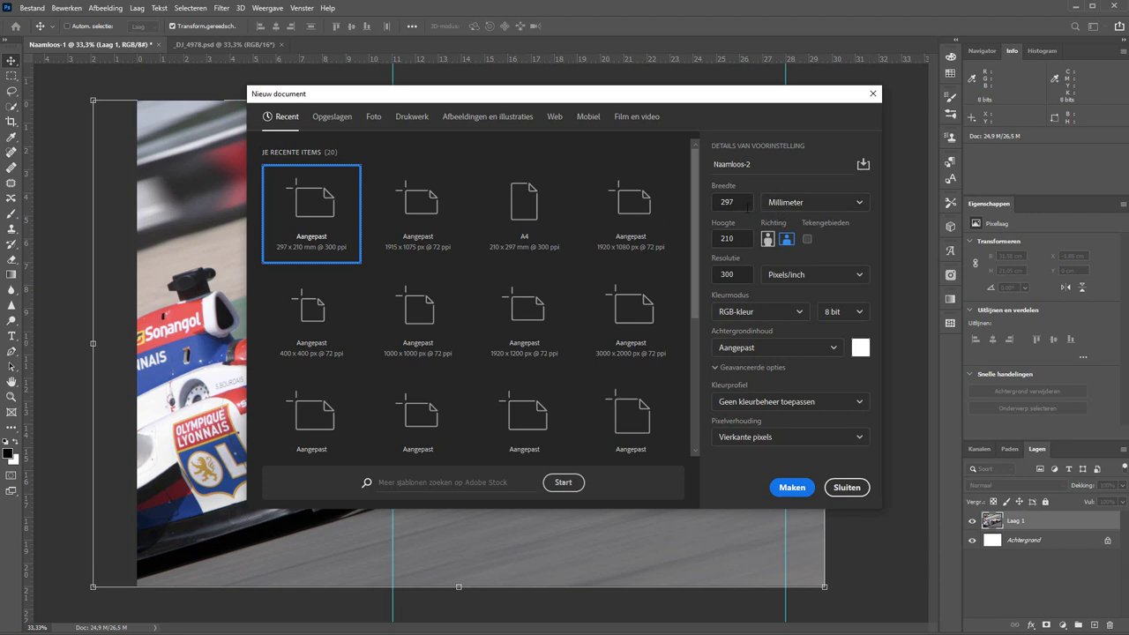
Step: Create a 170 × 170 mm square document at 300 ppi
{"action": "left_click", "coordinate": [743, 202]}
{"action": "type", "text": "170"}
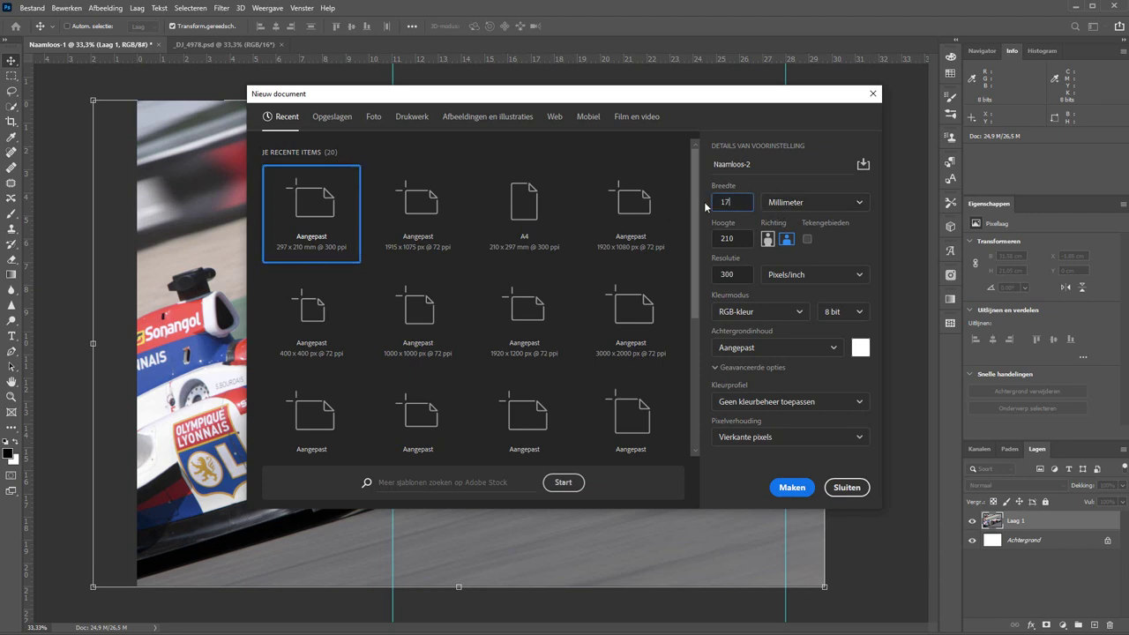
{"action": "key", "text": "Tab"}
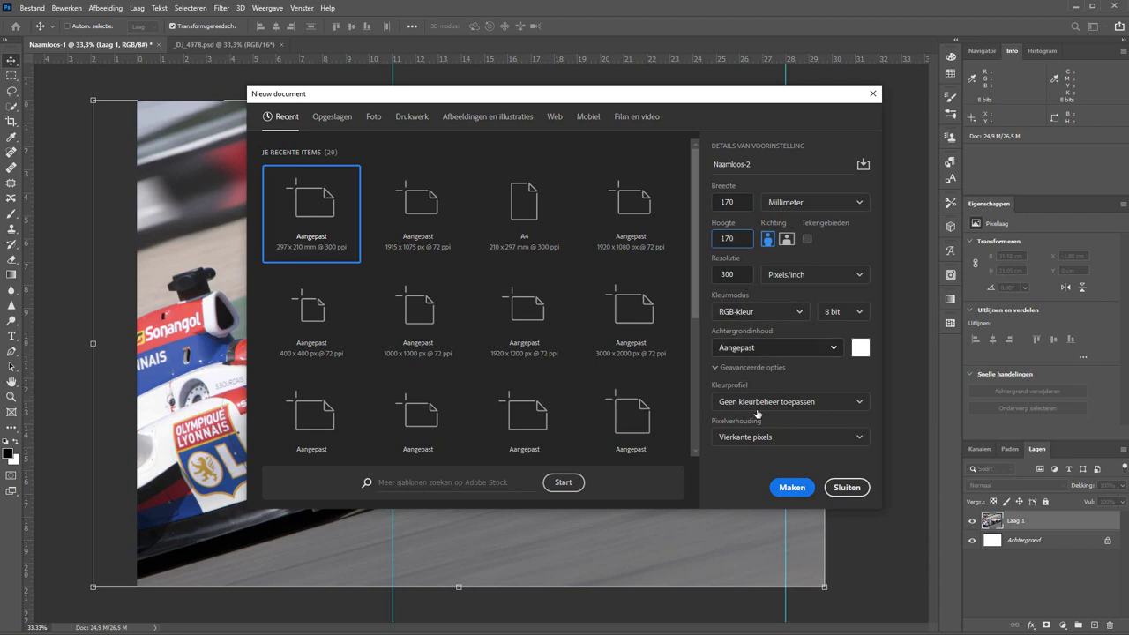
{"action": "left_click", "coordinate": [791, 488]}
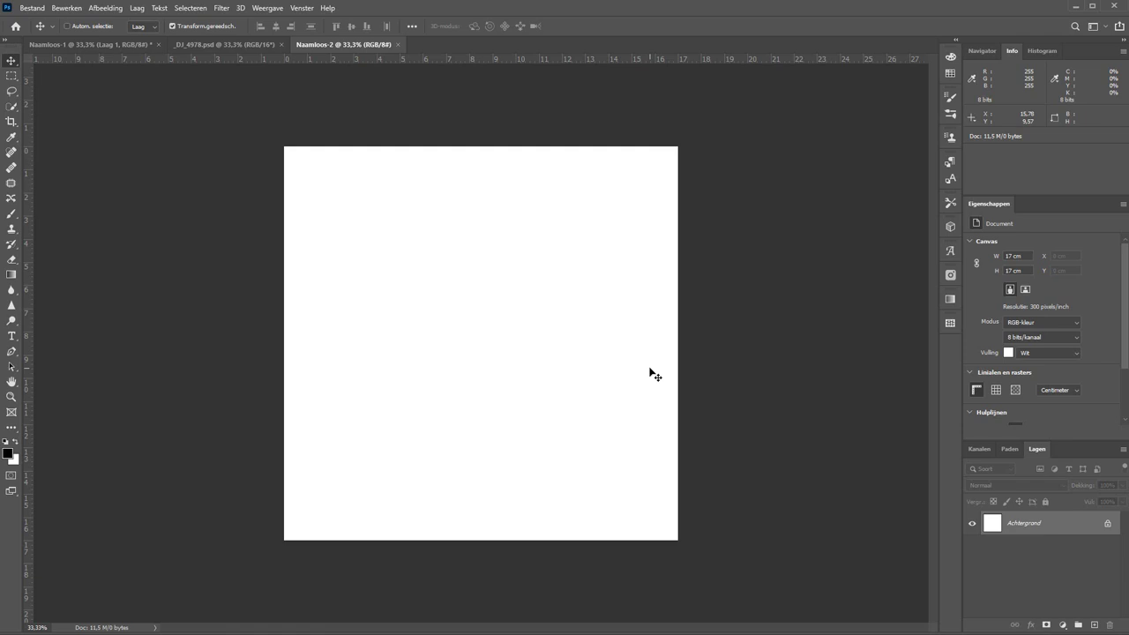
Step: Apply a New Guide Layout of 7 columns and no rows to the square document
{"action": "left_click", "coordinate": [113, 46]}
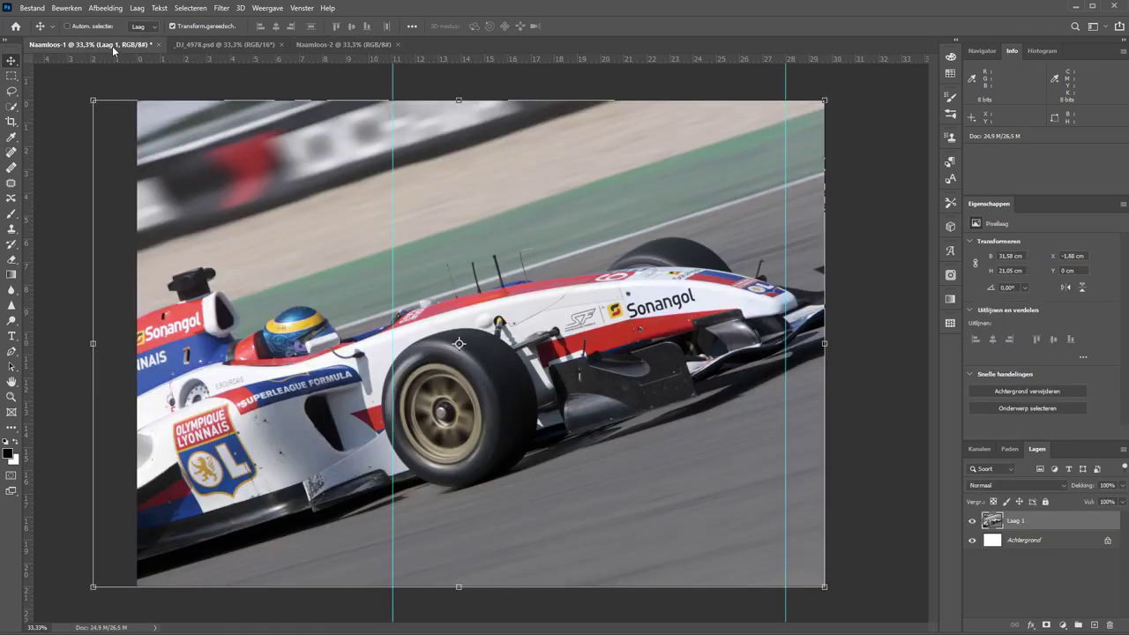
{"action": "left_click", "coordinate": [319, 46]}
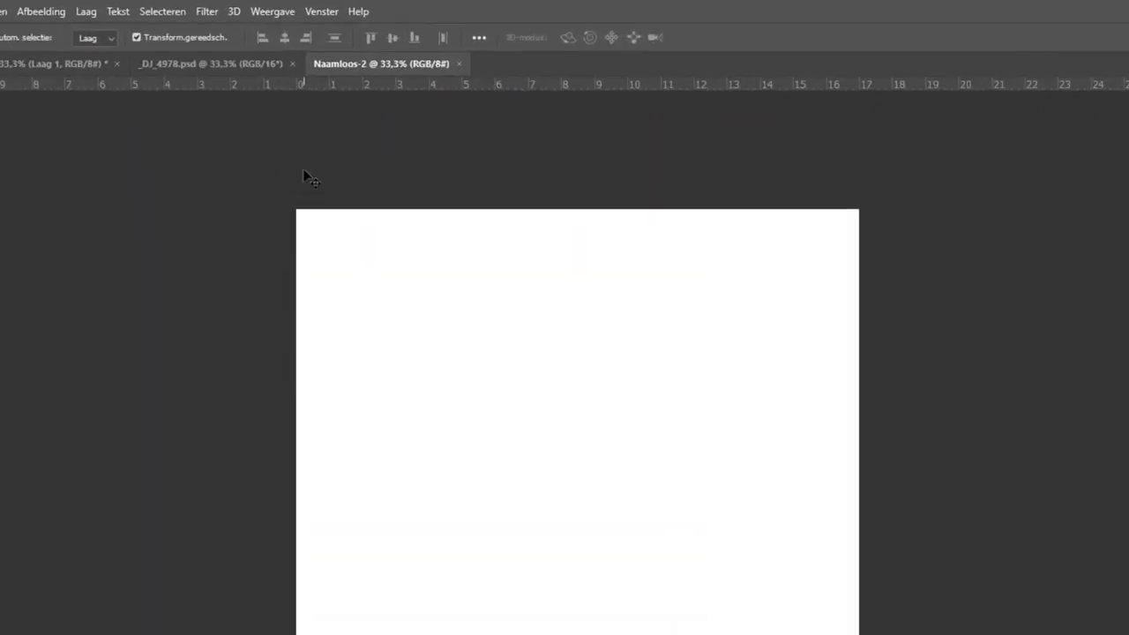
{"action": "left_click", "coordinate": [280, 13]}
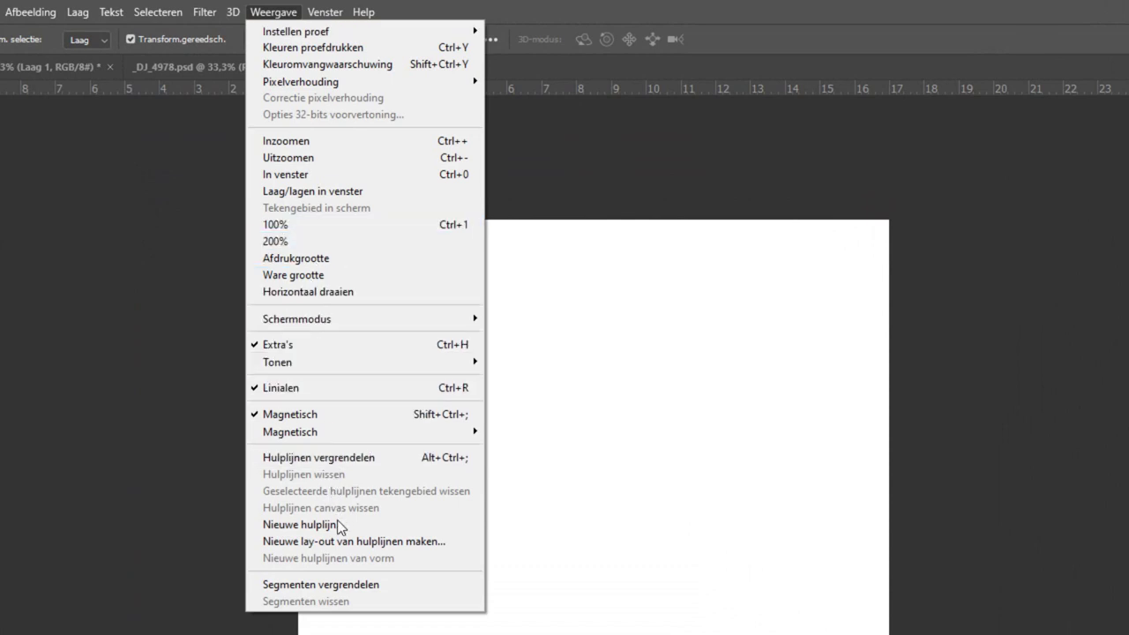
{"action": "left_click", "coordinate": [348, 543]}
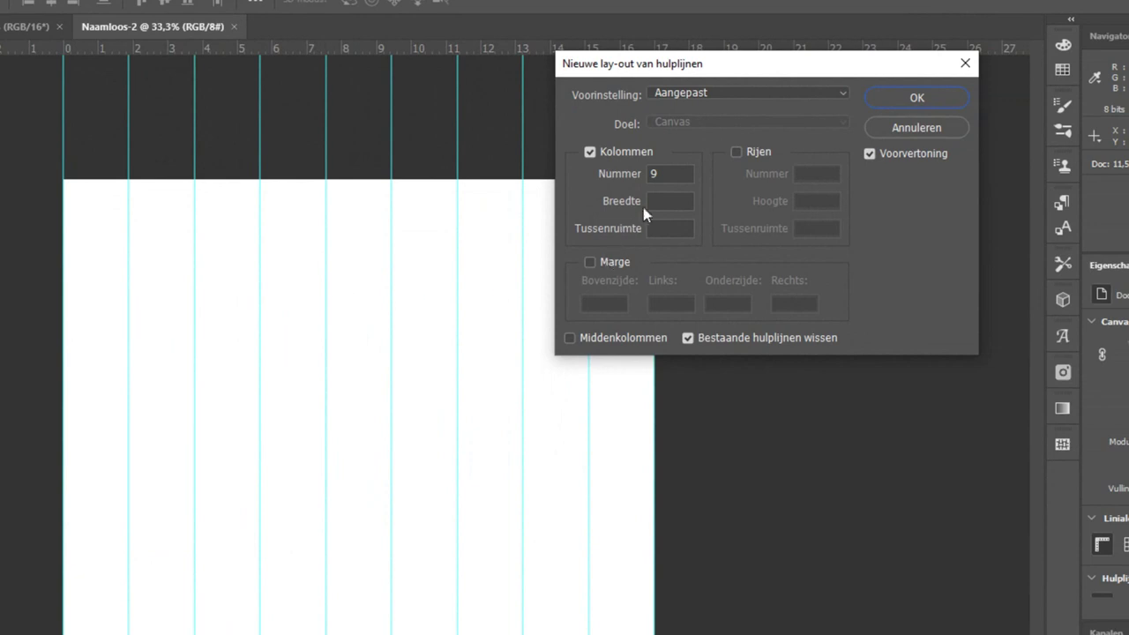
{"action": "left_click", "coordinate": [669, 173]}
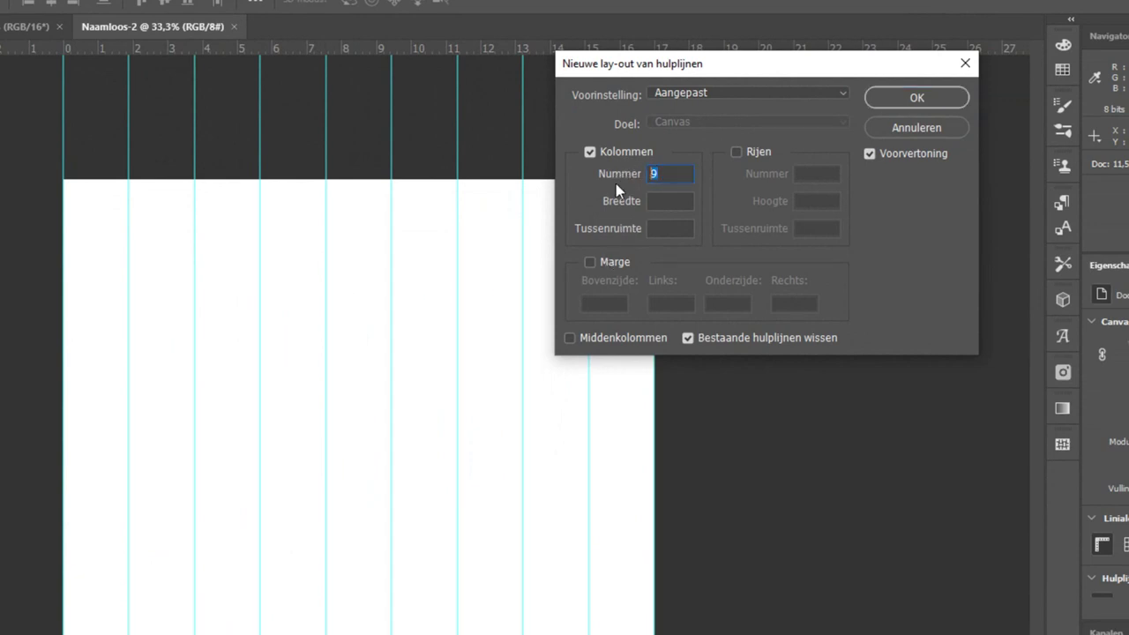
{"action": "type", "text": "7"}
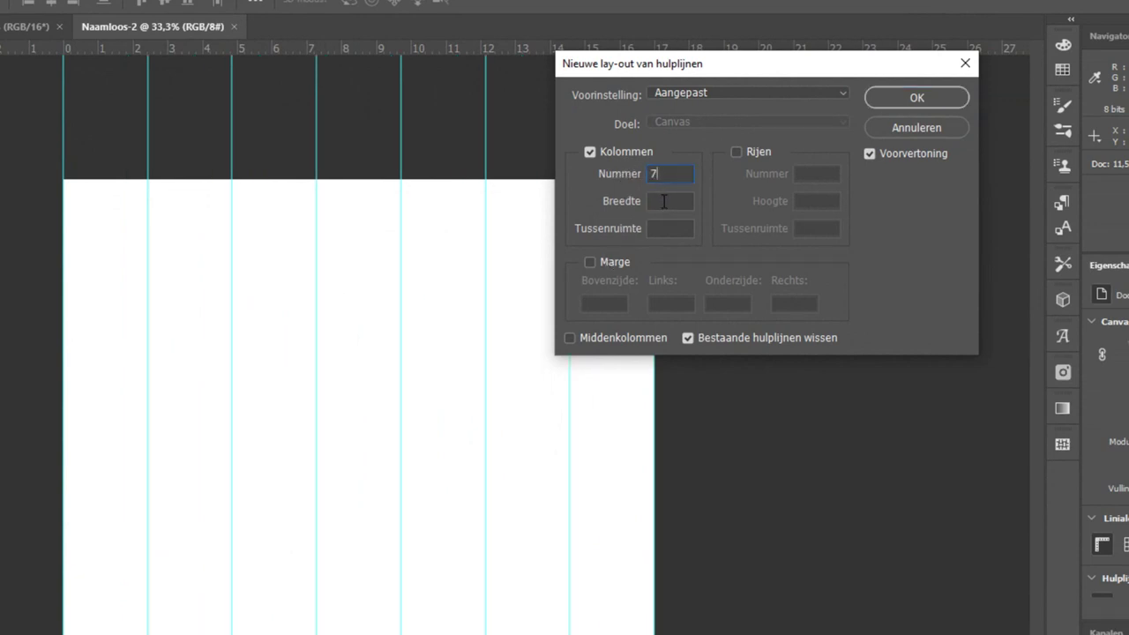
{"action": "left_click", "coordinate": [737, 153]}
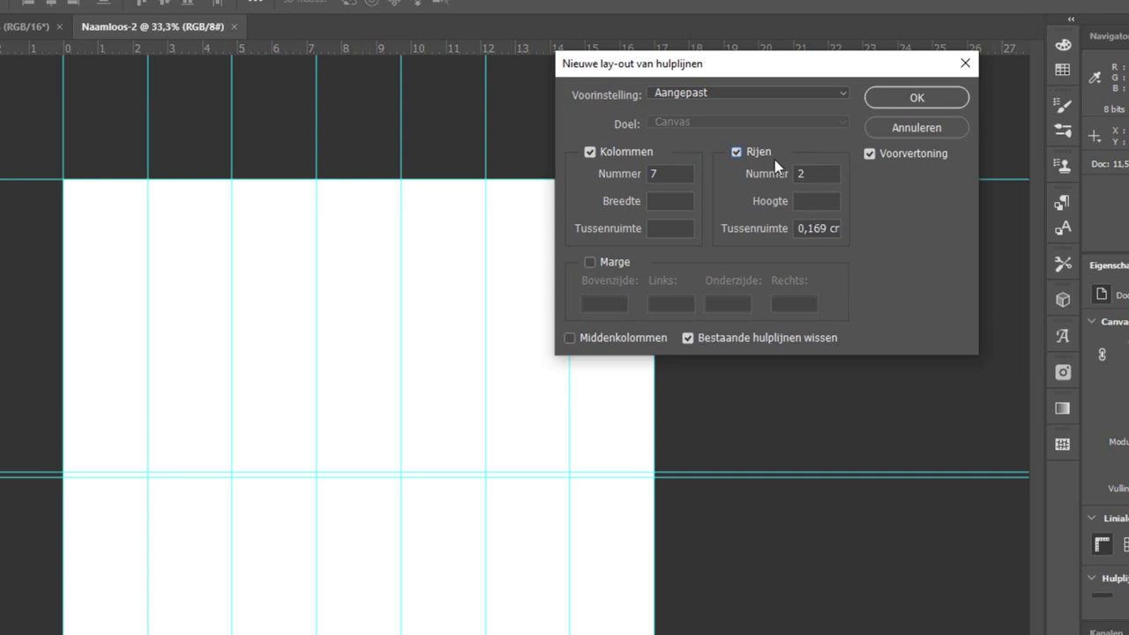
{"action": "left_click", "coordinate": [736, 153]}
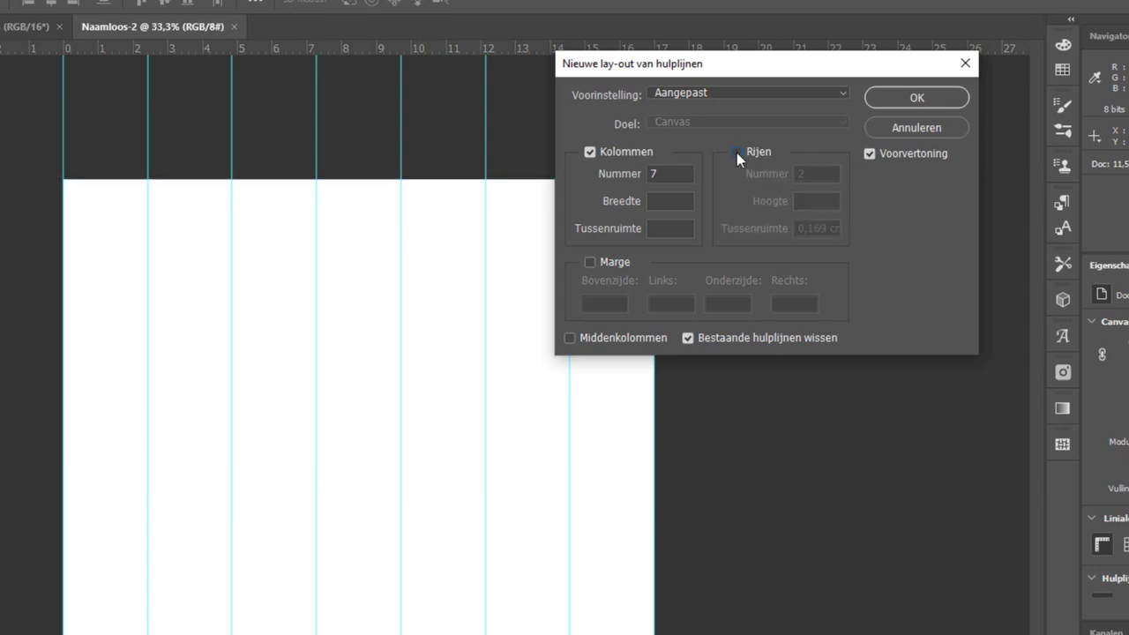
{"action": "left_click", "coordinate": [916, 98]}
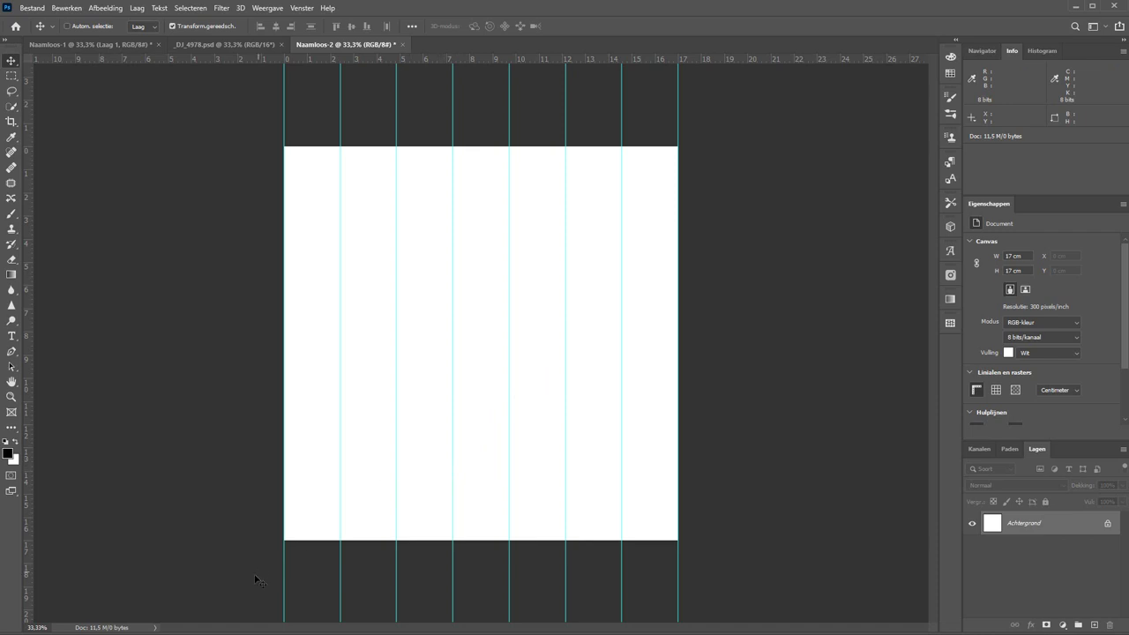
Step: Zoom into the canvas's bottom-left corner and add an empty layer, Laag 1
{"action": "key", "text": "z"}
{"action": "left_click_drag", "start_coordinate": [285, 536], "coordinate": [391, 430]}
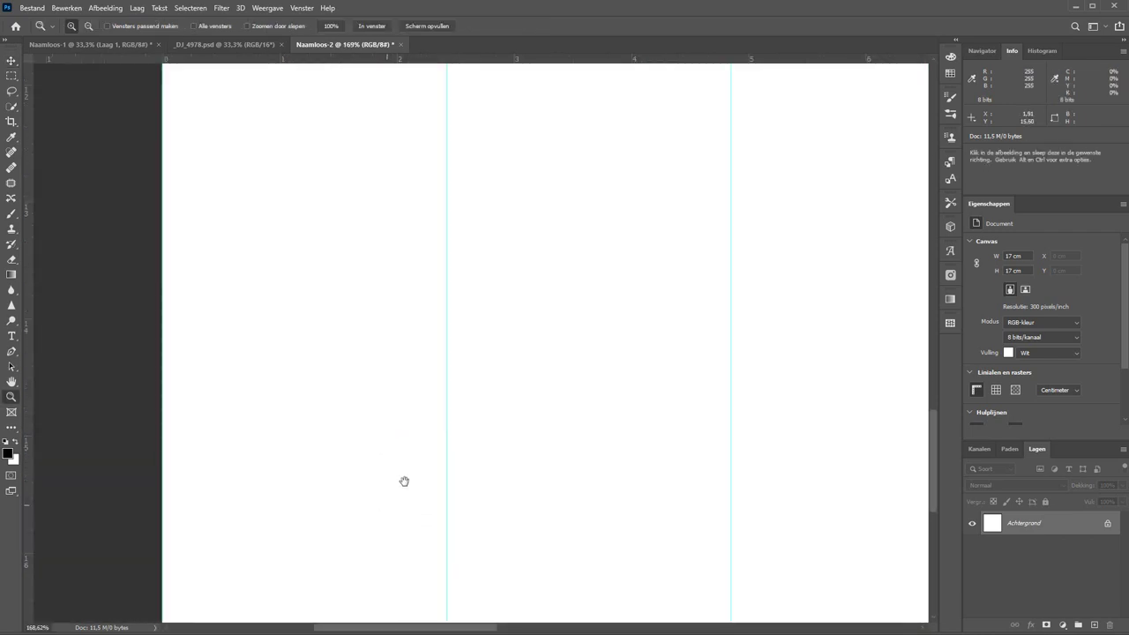
{"action": "left_click_drag", "start_coordinate": [402, 479], "coordinate": [468, 396]}
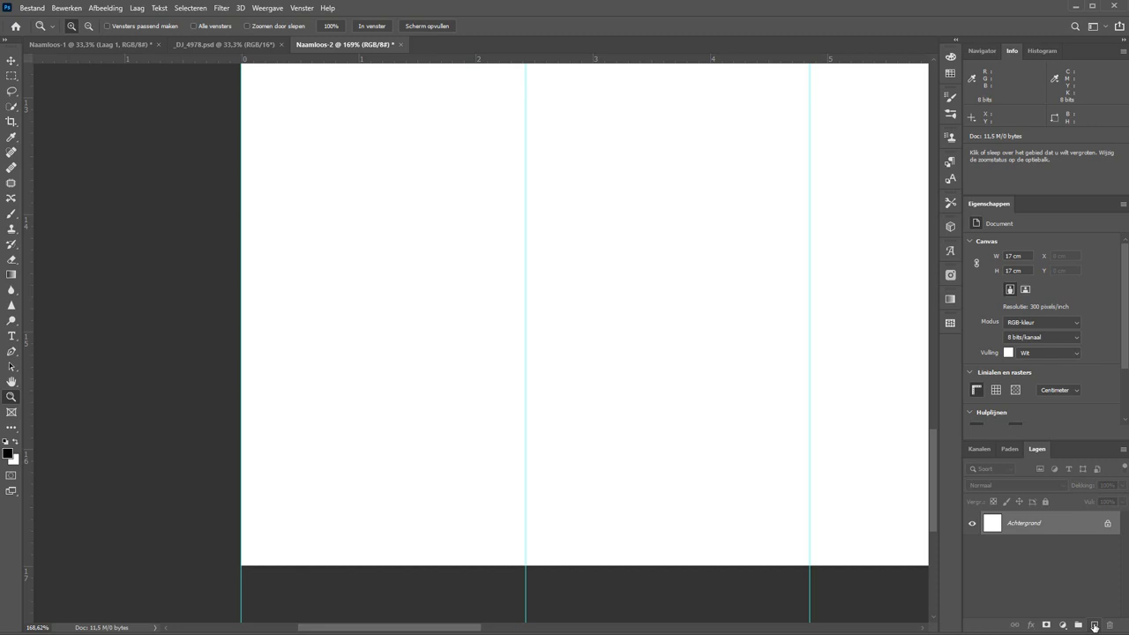
{"action": "left_click", "coordinate": [1094, 625]}
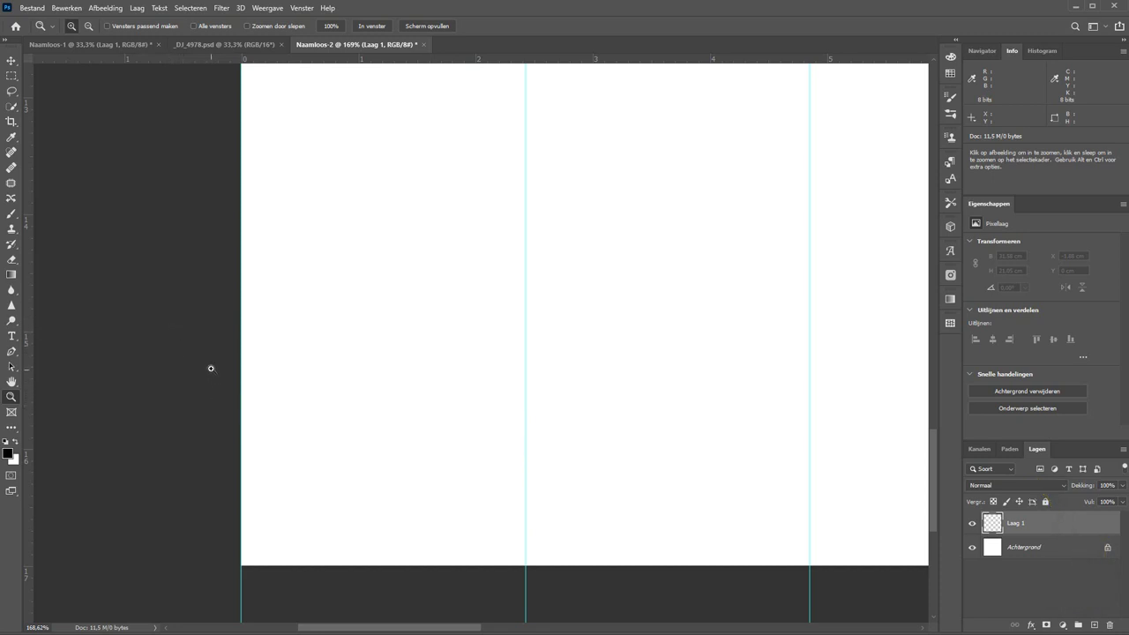
Step: Draw a 2.43 × 2.43 cm square selection filling the bottom-left column cell
{"action": "left_click", "coordinate": [11, 77]}
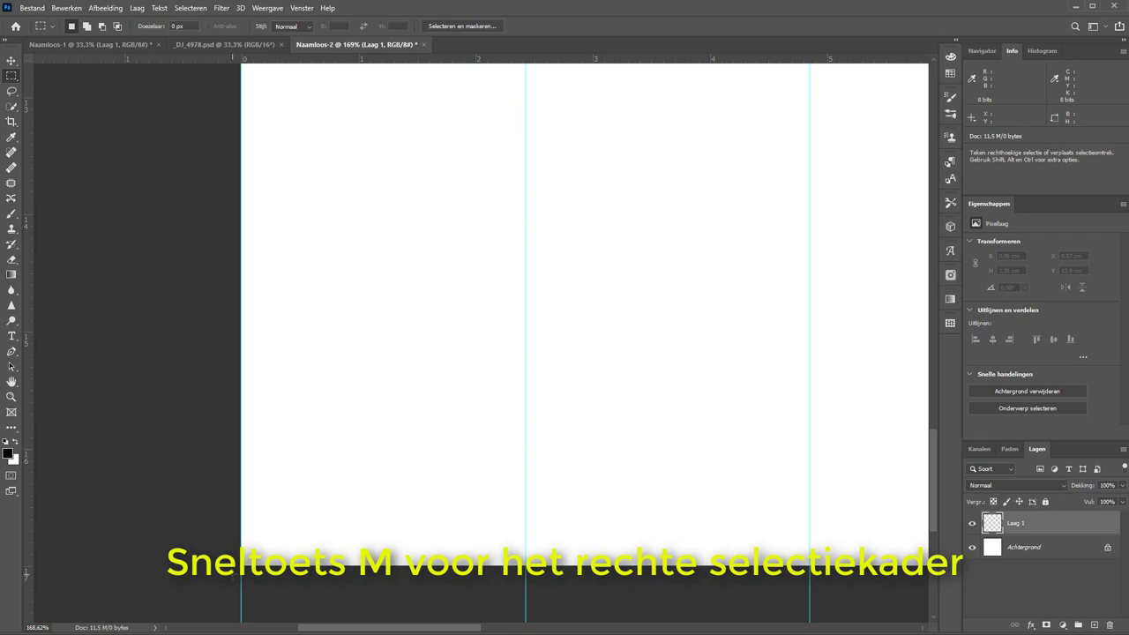
{"action": "left_click_drag", "start_coordinate": [233, 579], "coordinate": [283, 493]}
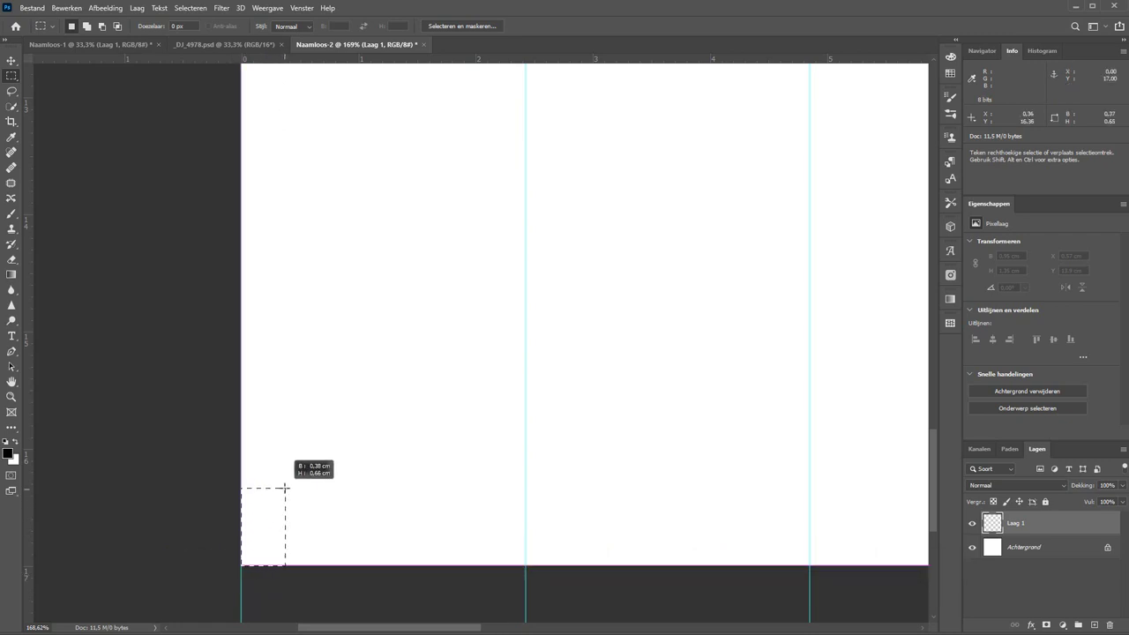
{"action": "mouse_move", "coordinate": [283, 492]}
{"action": "left_mouse_down"}
{"action": "mouse_move", "coordinate": [399, 305]}
{"action": "mouse_move", "coordinate": [425, 285]}
{"action": "mouse_move", "coordinate": [430, 304]}
{"action": "mouse_move", "coordinate": [522, 278]}
{"action": "left_mouse_up"}
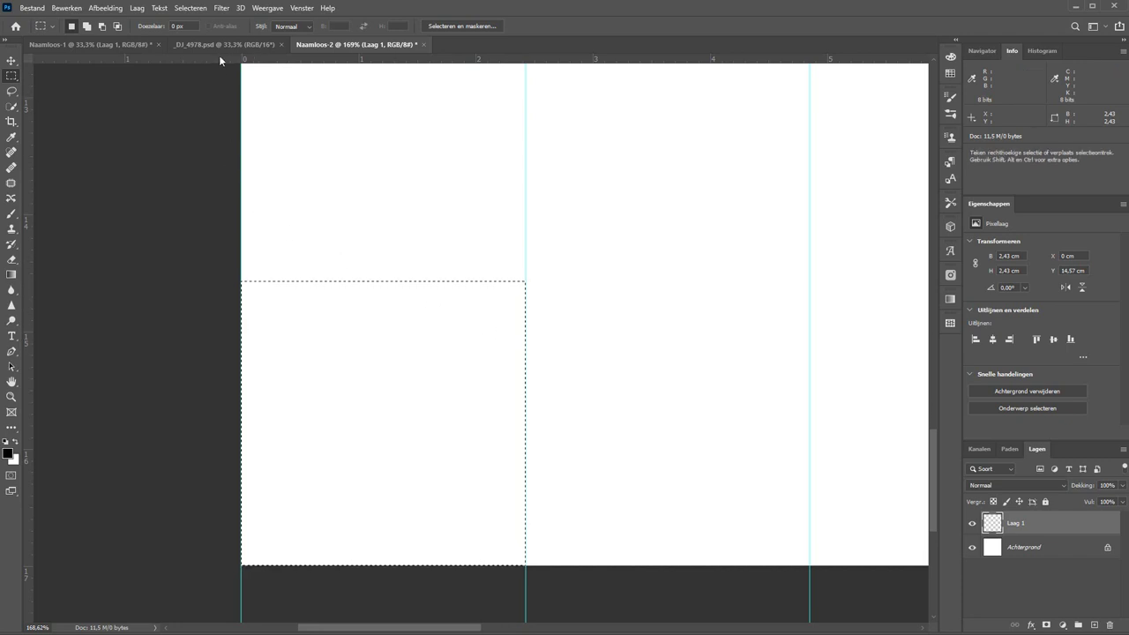
Step: Add horizontal guides along the square selection's top edge in the bottom rows
{"action": "left_click_drag", "start_coordinate": [218, 58], "coordinate": [206, 281]}
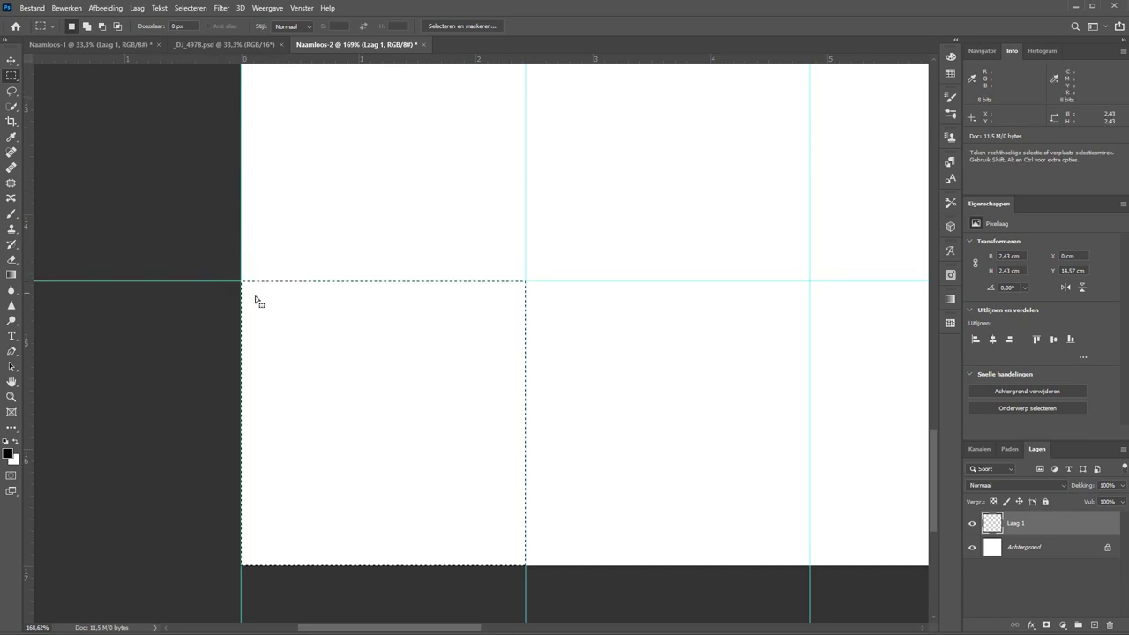
{"action": "scroll", "coordinate": [189, 282], "scroll_direction": "down", "scroll_amount": 2}
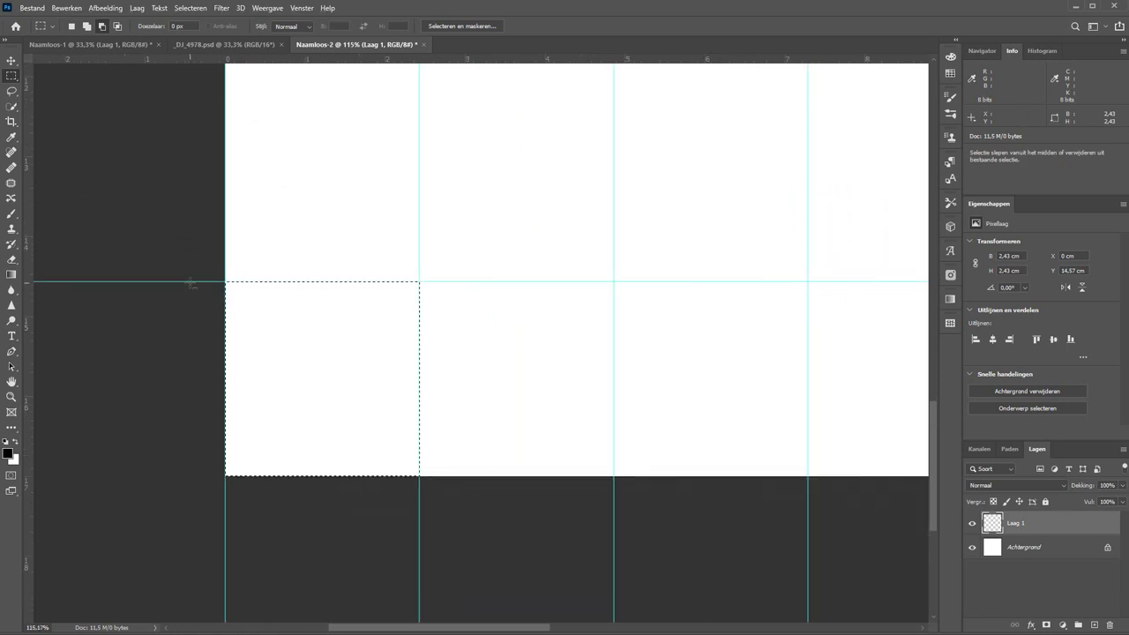
{"action": "scroll", "coordinate": [190, 282], "scroll_direction": "down", "scroll_amount": 2}
{"action": "scroll", "coordinate": [189, 281], "scroll_direction": "down", "scroll_amount": 1}
{"action": "scroll", "coordinate": [188, 278], "scroll_direction": "down", "scroll_amount": 1}
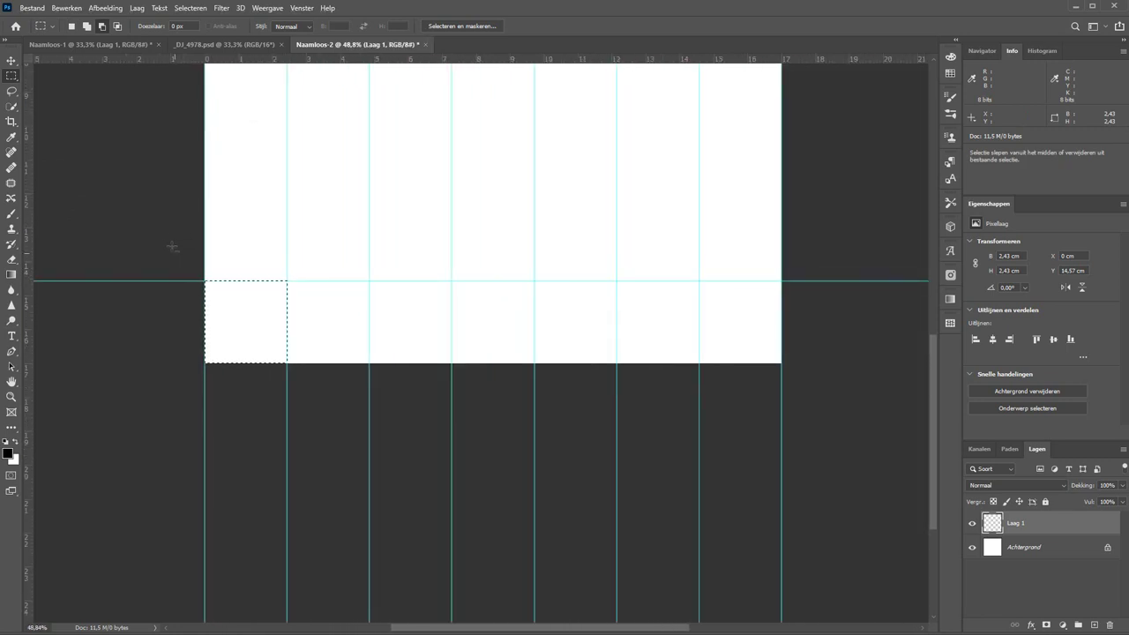
{"action": "mouse_move", "coordinate": [161, 189]}
{"action": "left_mouse_down"}
{"action": "mouse_move", "coordinate": [171, 332]}
{"action": "mouse_move", "coordinate": [193, 385]}
{"action": "left_mouse_up"}
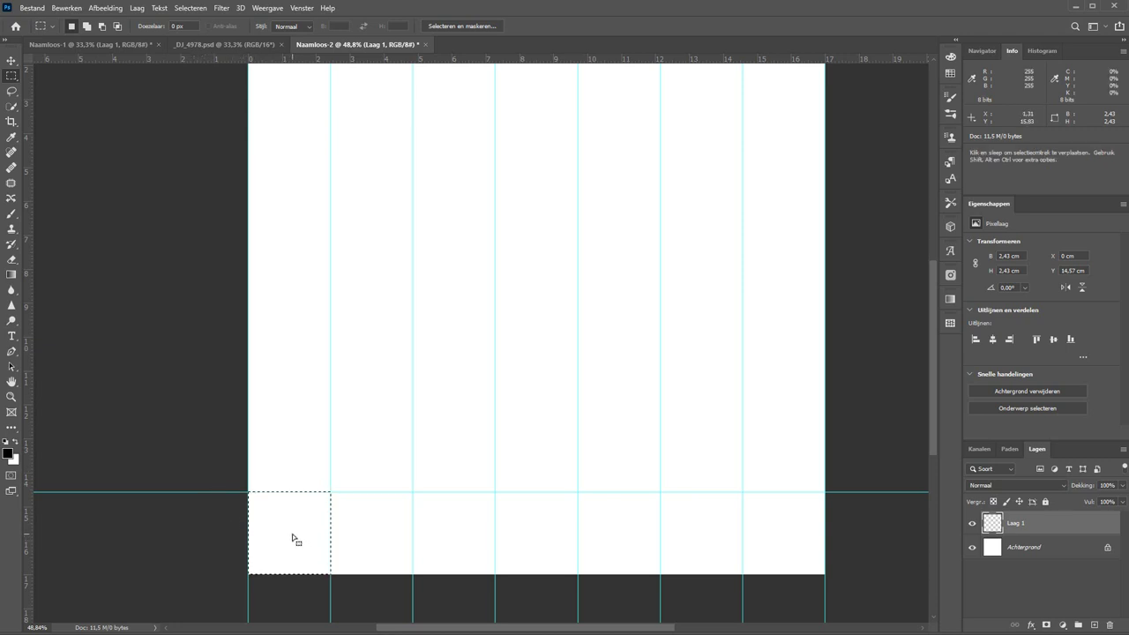
{"action": "left_click_drag", "start_coordinate": [292, 534], "coordinate": [283, 456]}
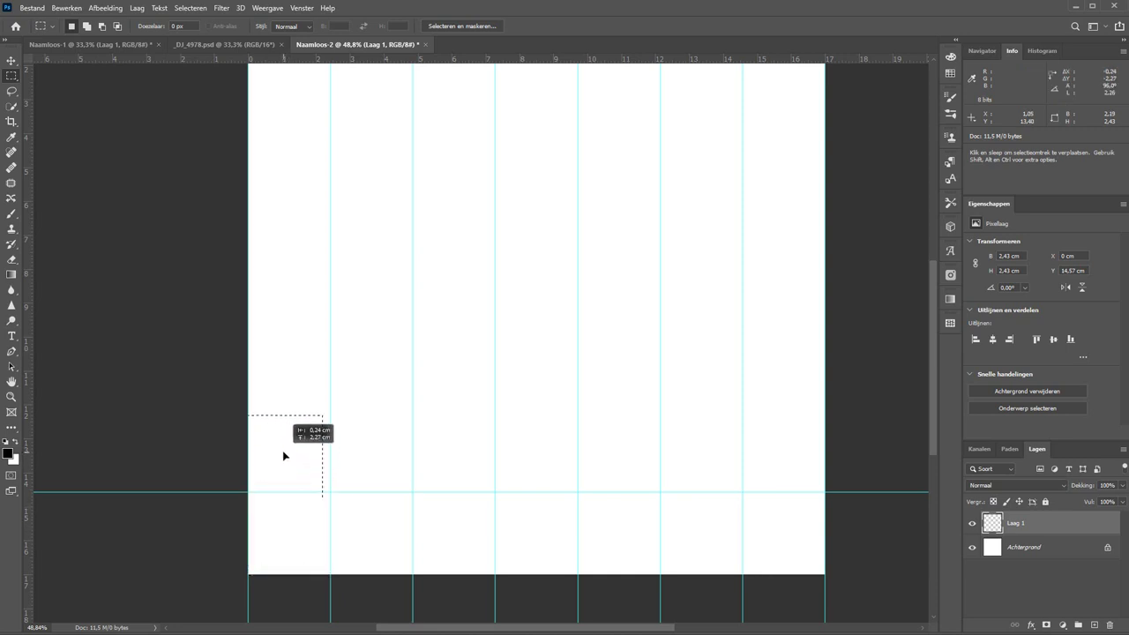
{"action": "mouse_move", "coordinate": [283, 456]}
{"action": "left_mouse_down"}
{"action": "mouse_move", "coordinate": [295, 529]}
{"action": "mouse_move", "coordinate": [350, 535]}
{"action": "mouse_move", "coordinate": [296, 528]}
{"action": "mouse_move", "coordinate": [306, 450]}
{"action": "mouse_move", "coordinate": [296, 453]}
{"action": "left_mouse_up"}
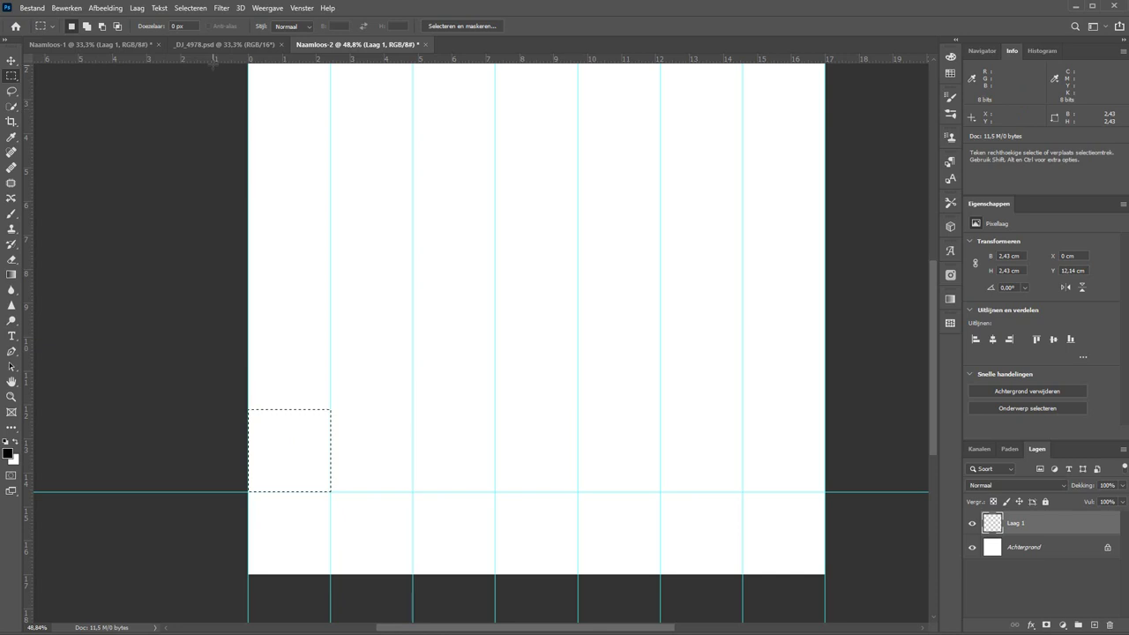
{"action": "left_click_drag", "start_coordinate": [217, 59], "coordinate": [220, 409]}
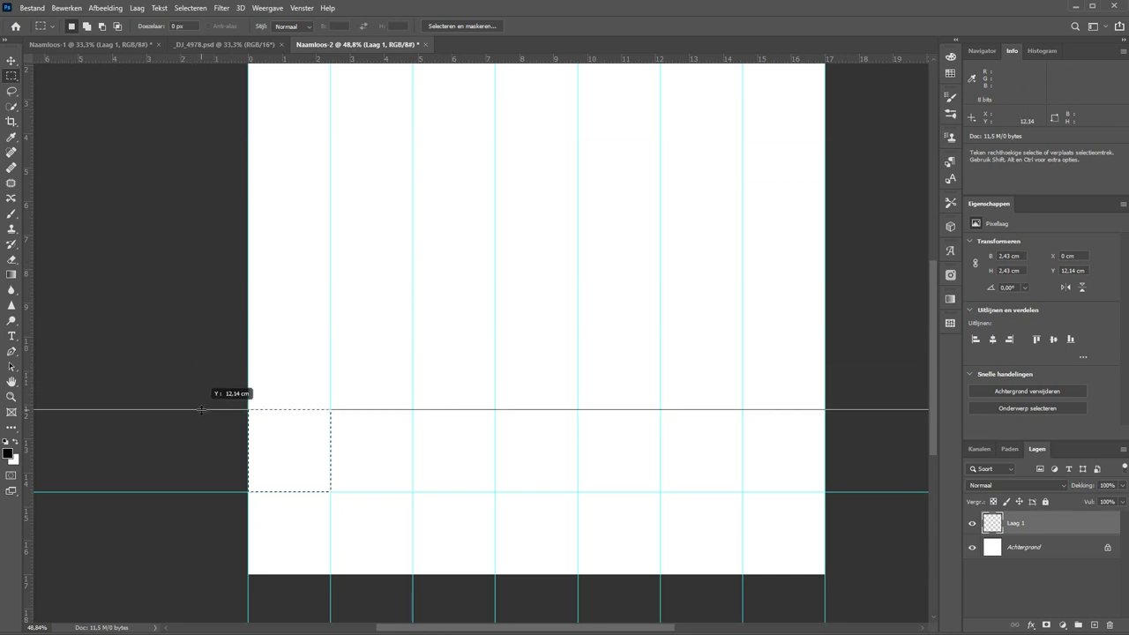
Step: Step the selection up cell by cell, adding and aligning a guide at each
{"action": "left_click_drag", "start_coordinate": [285, 463], "coordinate": [284, 379]}
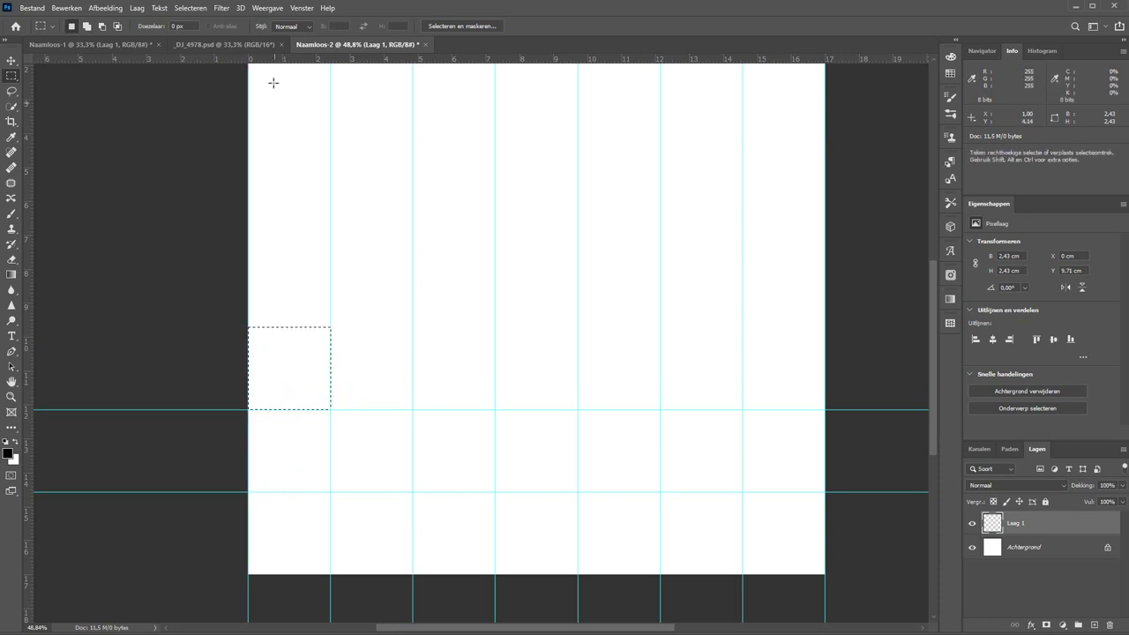
{"action": "left_click_drag", "start_coordinate": [284, 59], "coordinate": [276, 327]}
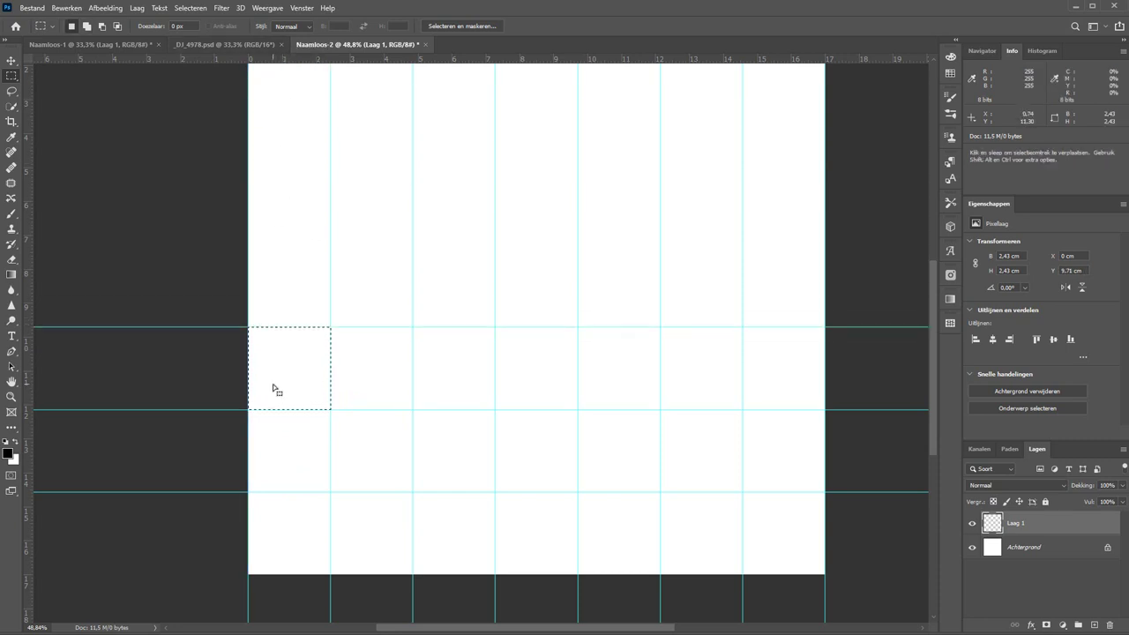
{"action": "left_click_drag", "start_coordinate": [272, 379], "coordinate": [272, 303]}
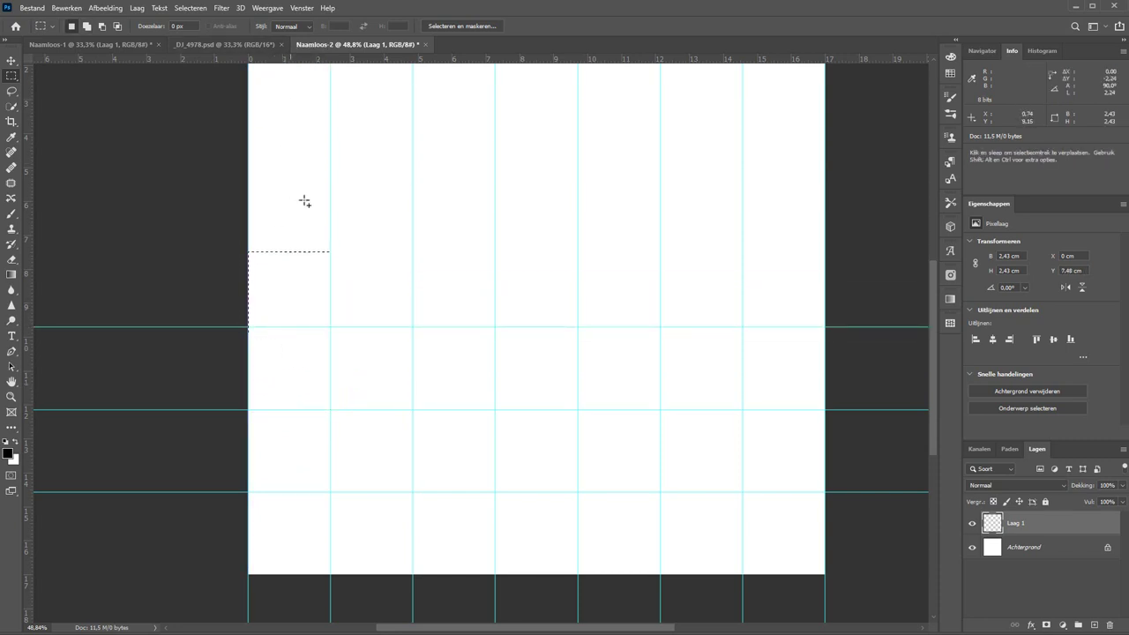
{"action": "left_click_drag", "start_coordinate": [289, 61], "coordinate": [288, 251]}
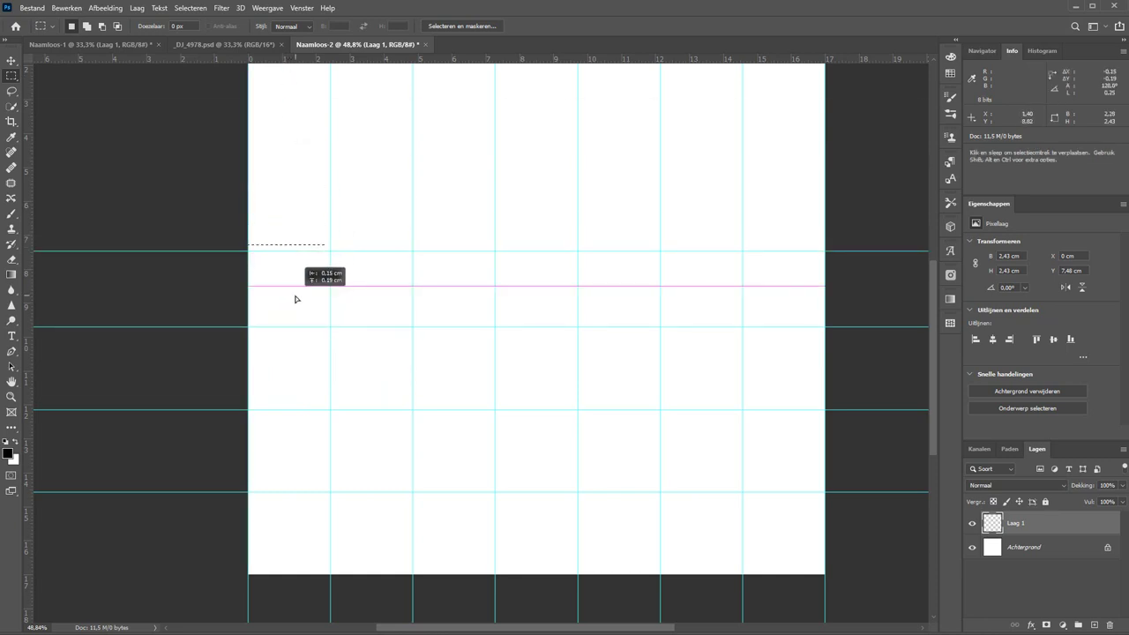
{"action": "left_click_drag", "start_coordinate": [300, 289], "coordinate": [285, 303]}
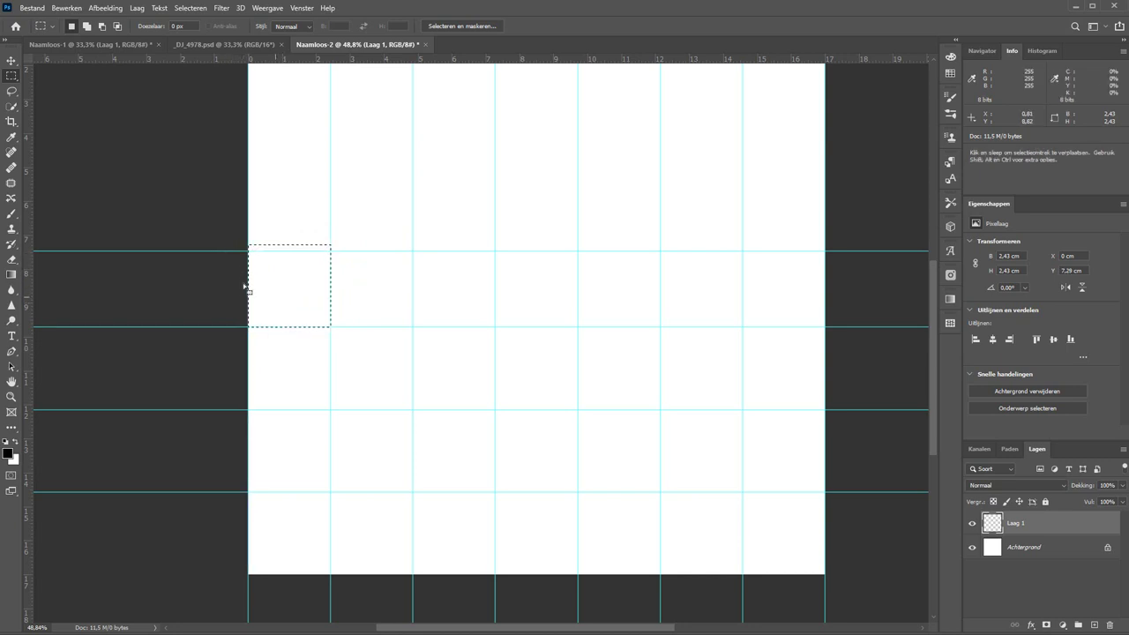
{"action": "left_click", "coordinate": [11, 61]}
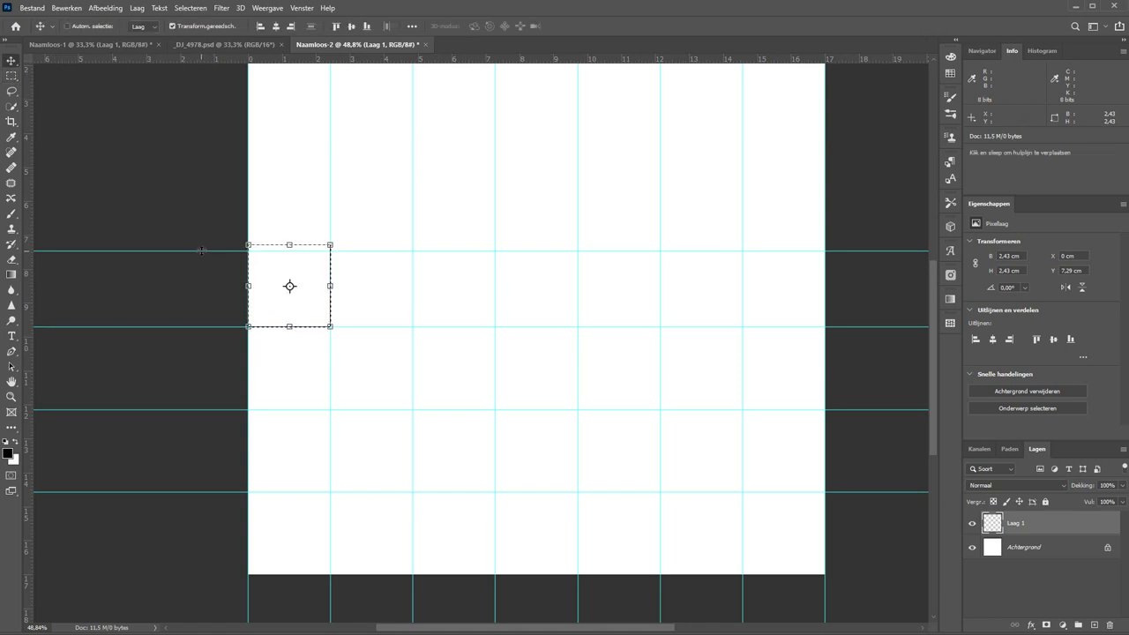
{"action": "left_click_drag", "start_coordinate": [202, 251], "coordinate": [202, 247]}
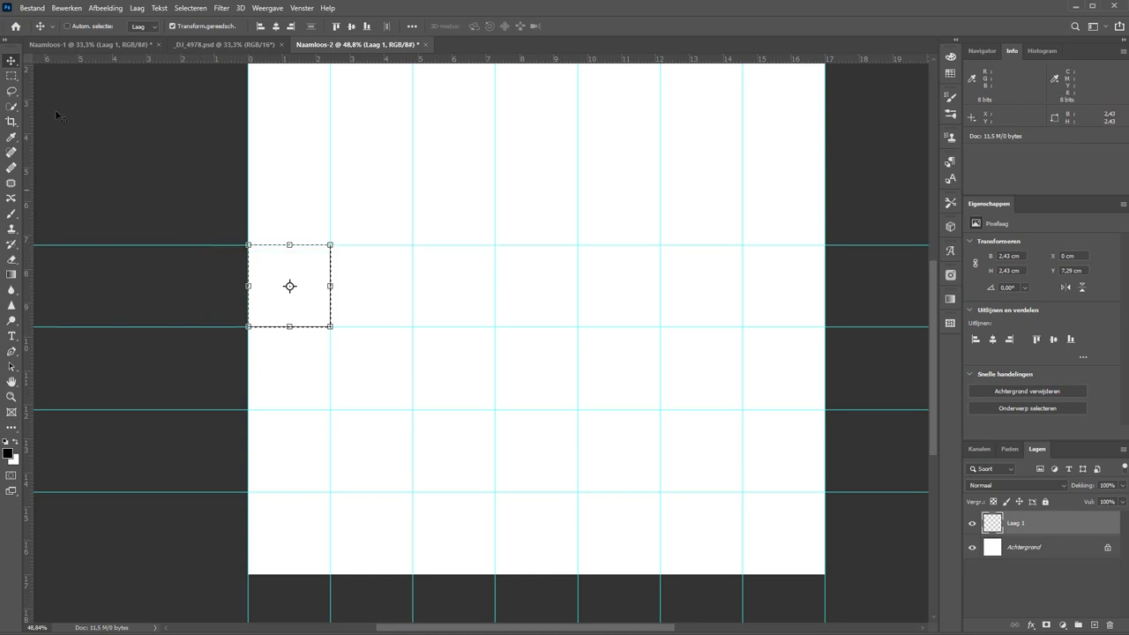
Step: Continue the horizontal guides up to the top row, completing the square grid
{"action": "left_click", "coordinate": [13, 77]}
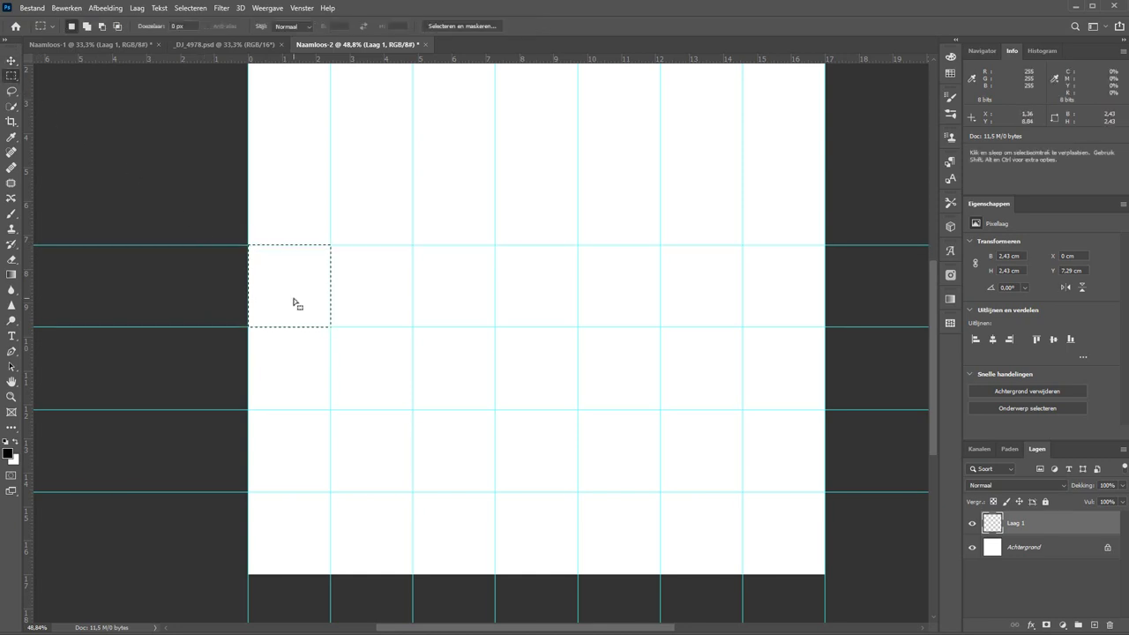
{"action": "left_click_drag", "start_coordinate": [294, 302], "coordinate": [289, 219]}
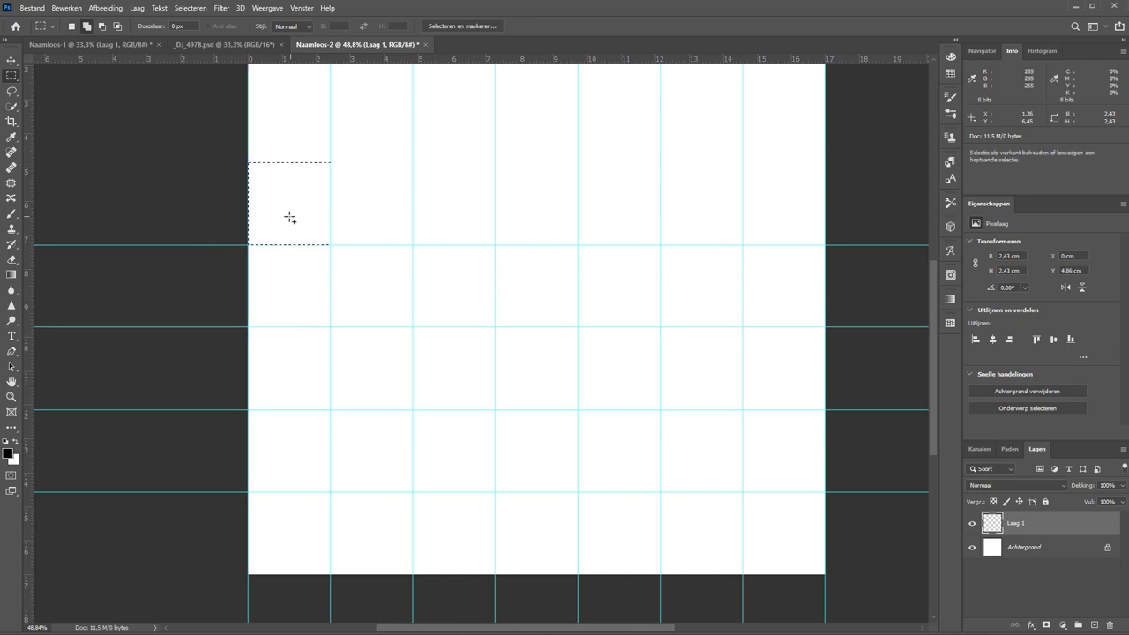
{"action": "left_click_drag", "start_coordinate": [250, 59], "coordinate": [247, 163]}
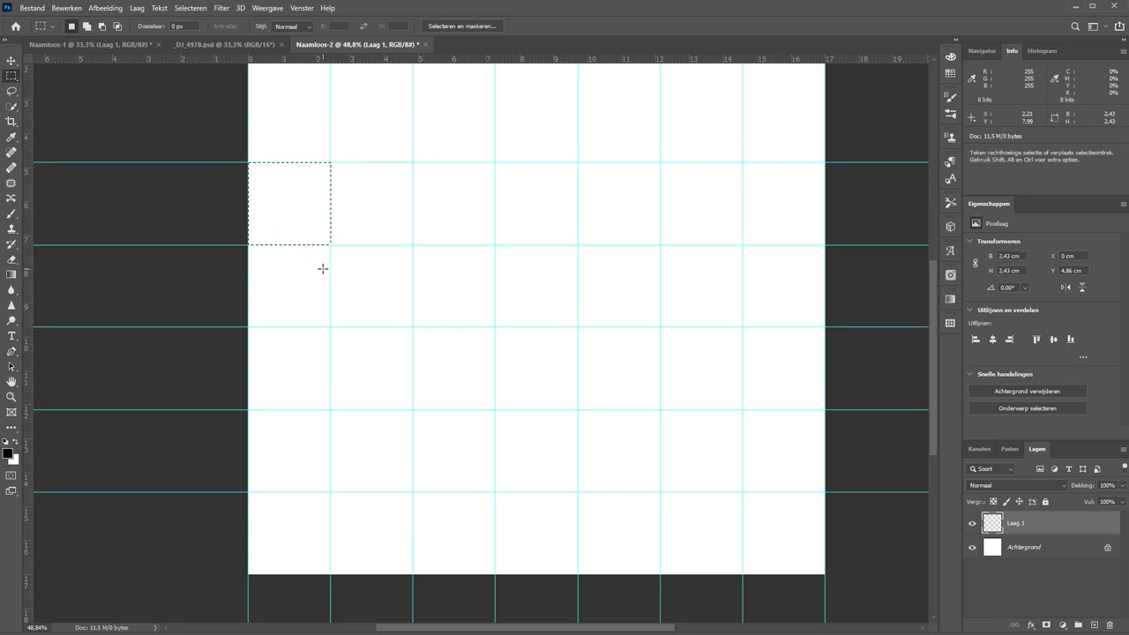
{"action": "left_click_drag", "start_coordinate": [273, 208], "coordinate": [277, 108]}
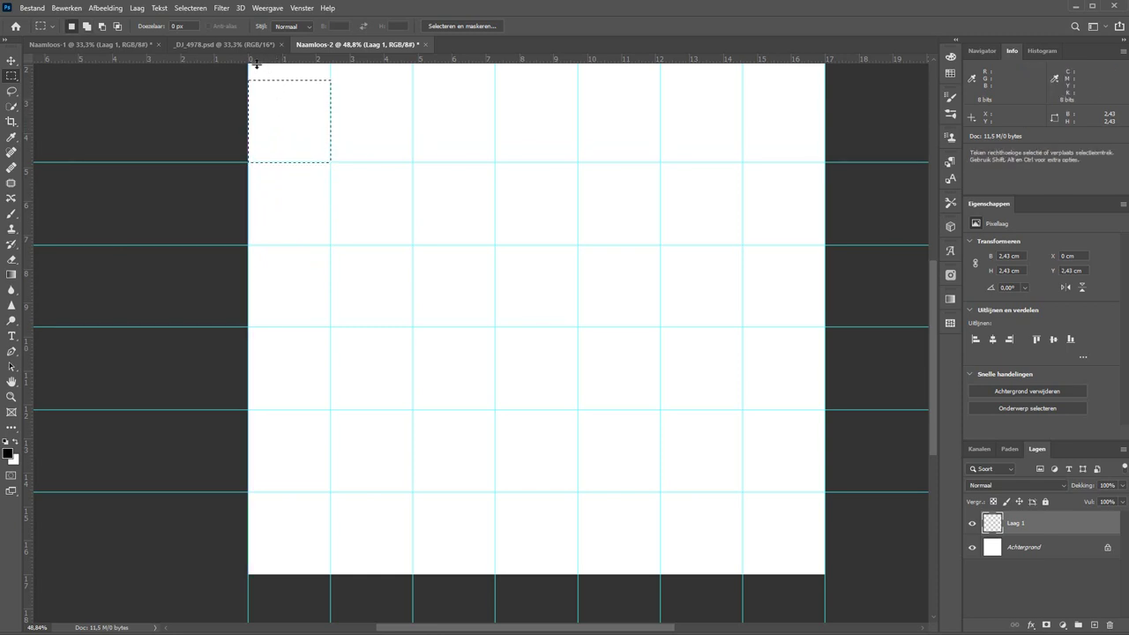
{"action": "left_click_drag", "start_coordinate": [255, 65], "coordinate": [255, 79]}
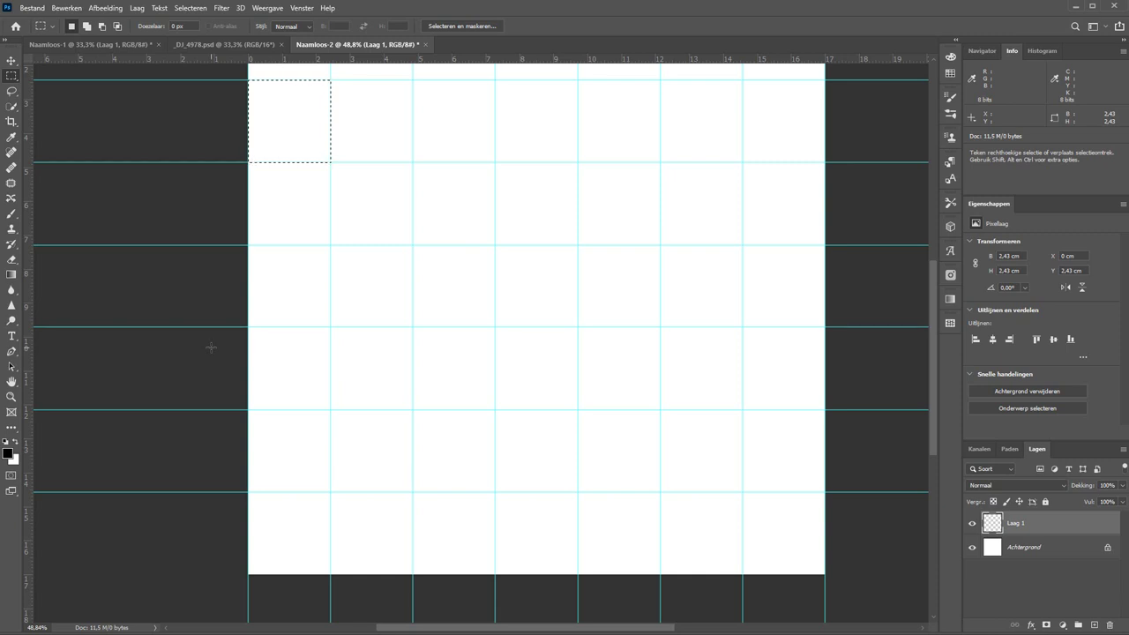
{"action": "scroll", "coordinate": [221, 318], "scroll_direction": "down", "scroll_amount": 2}
{"action": "scroll", "coordinate": [485, 345], "scroll_direction": "up", "scroll_amount": 1}
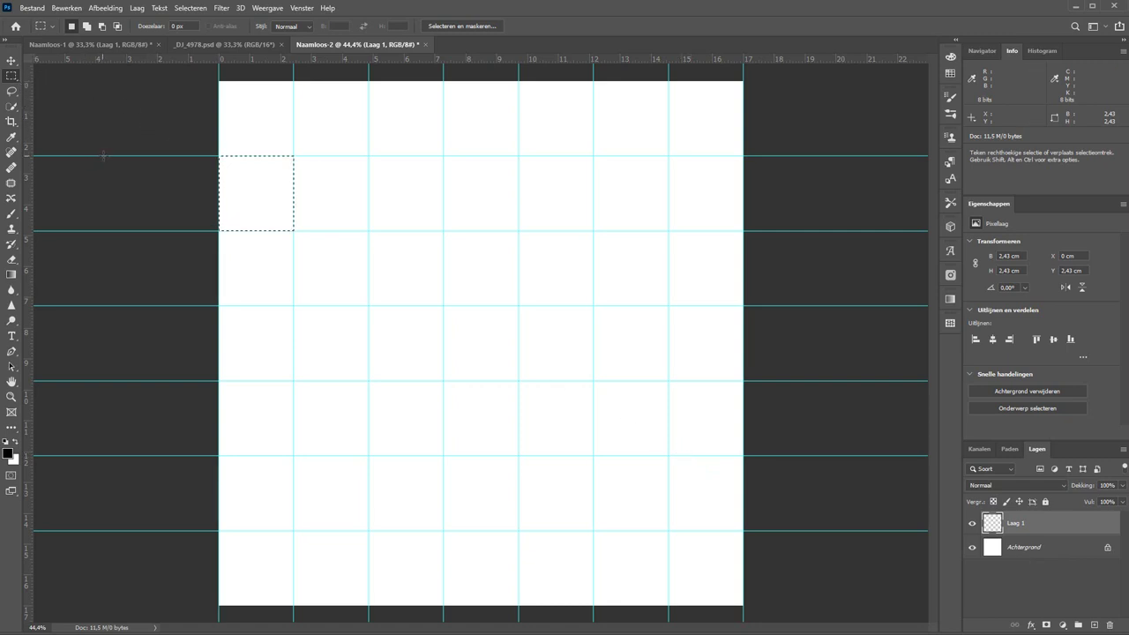
Step: Crop the canvas to the 17 × 14.57 cm area below the first guide row, then deselect
{"action": "left_click_drag", "start_coordinate": [104, 156], "coordinate": [754, 602]}
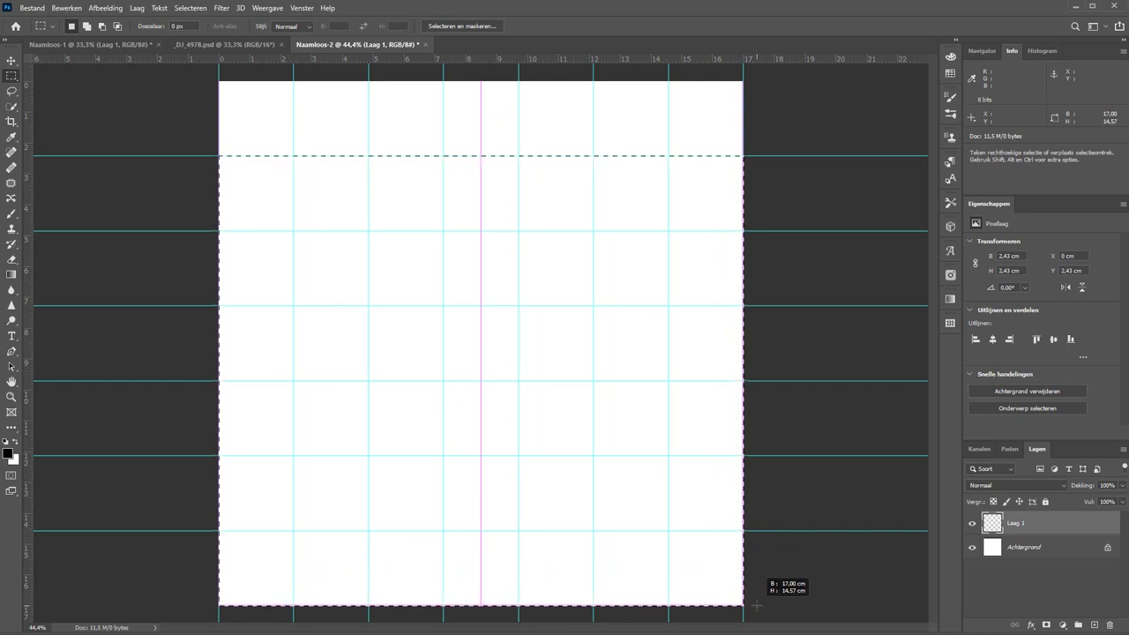
{"action": "left_click_drag", "start_coordinate": [754, 602], "coordinate": [760, 608]}
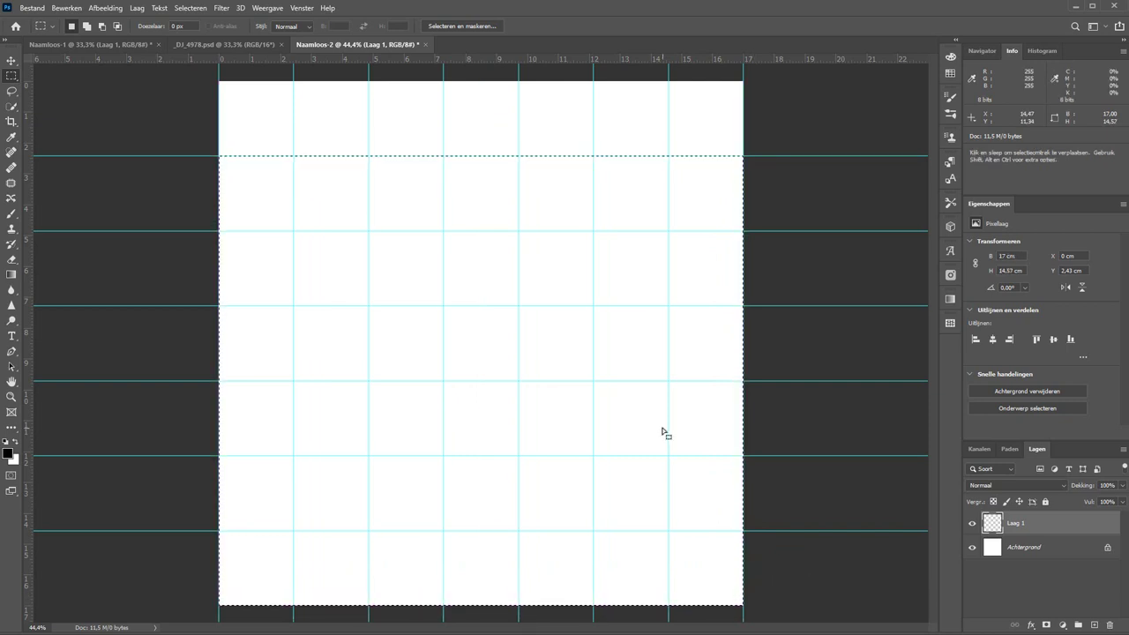
{"action": "left_click", "coordinate": [105, 8]}
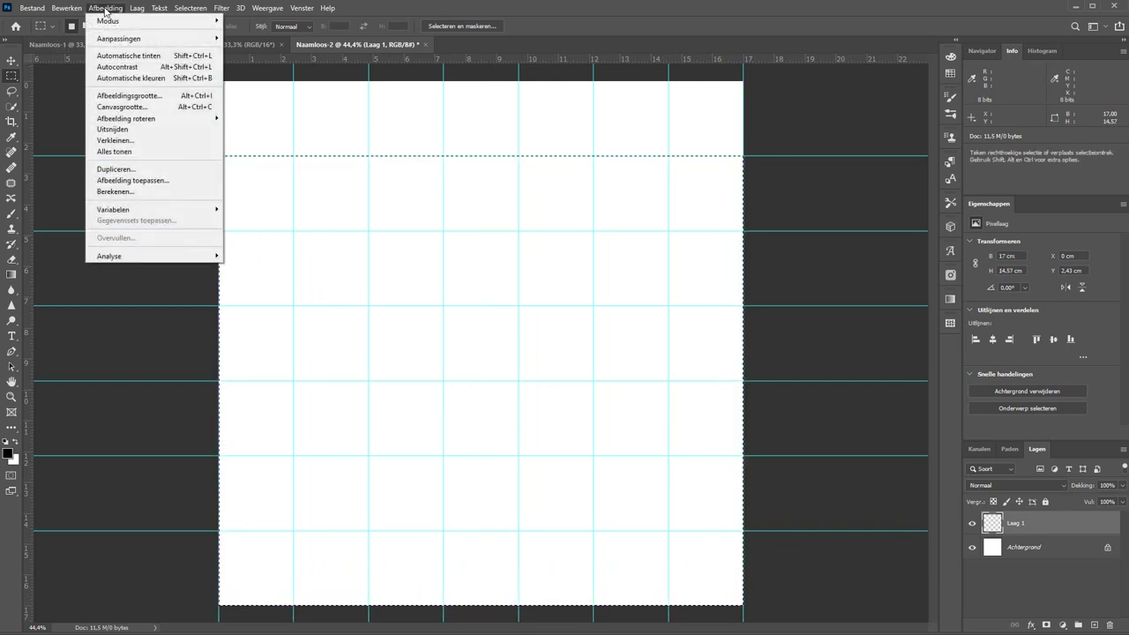
{"action": "left_click", "coordinate": [126, 129]}
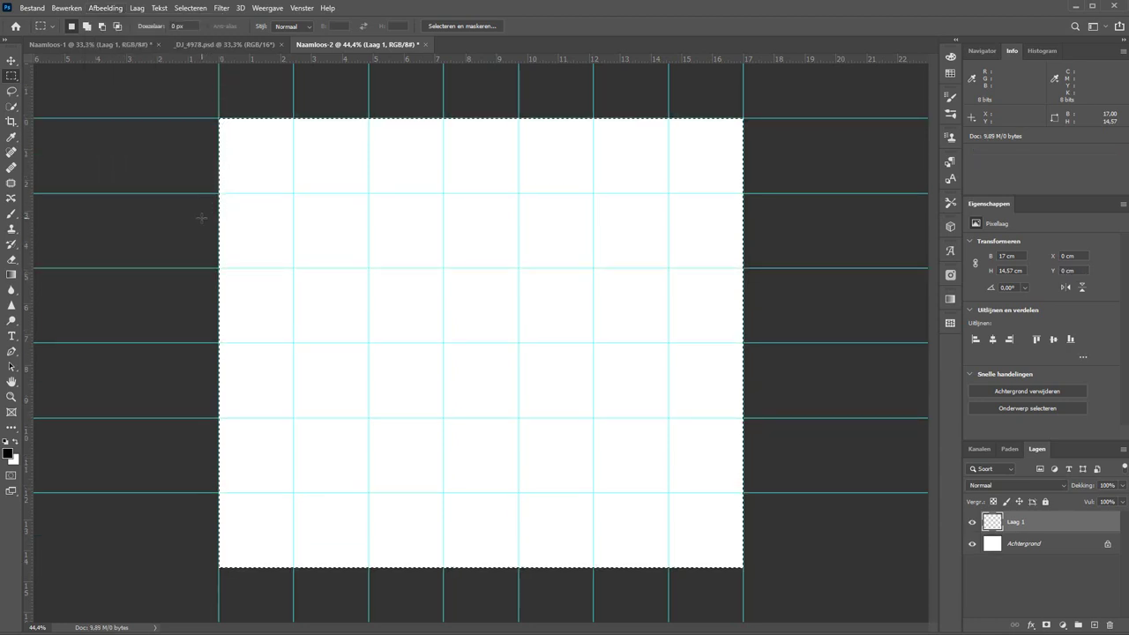
{"action": "key", "text": "ctrl+d"}
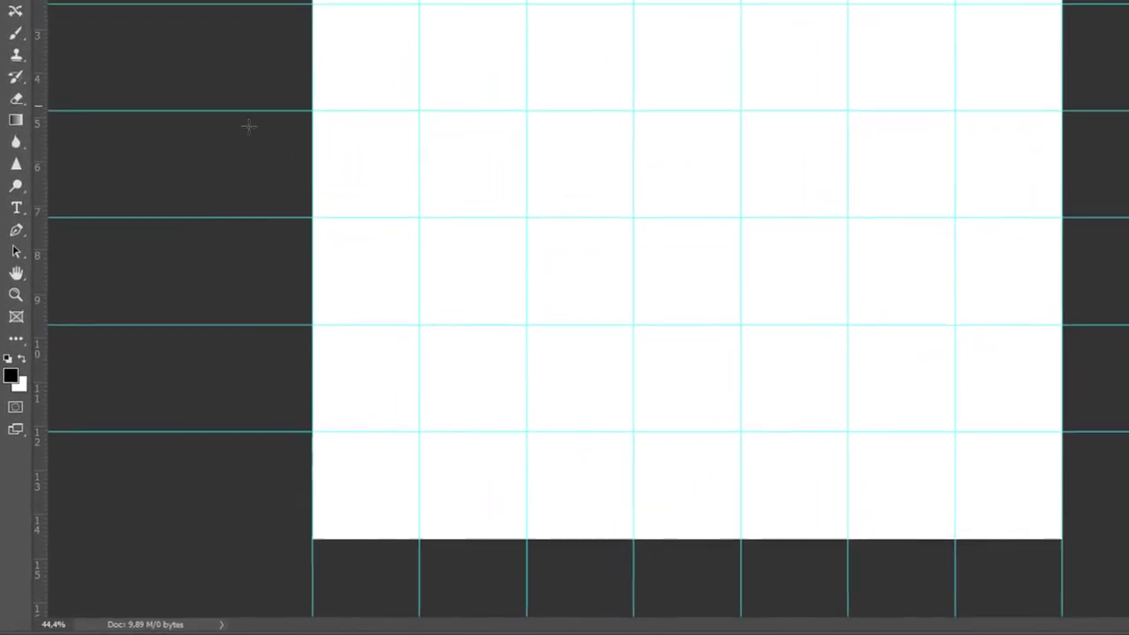
Step: Select the Line tool with black fill and a 1 px thickness
{"action": "left_click", "coordinate": [20, 331]}
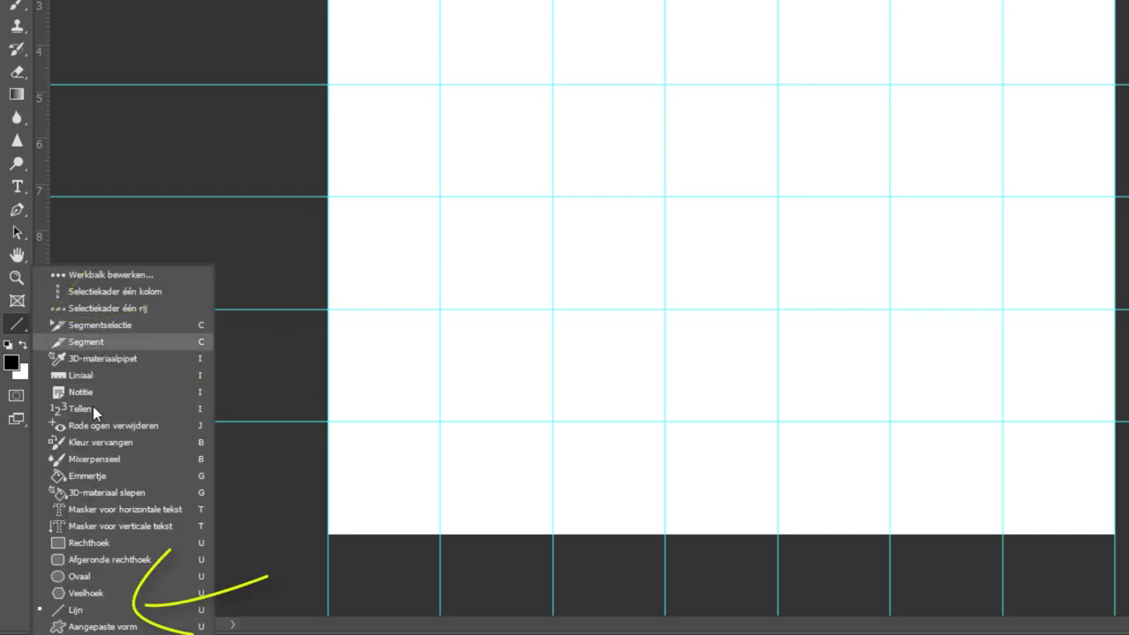
{"action": "left_click", "coordinate": [107, 608]}
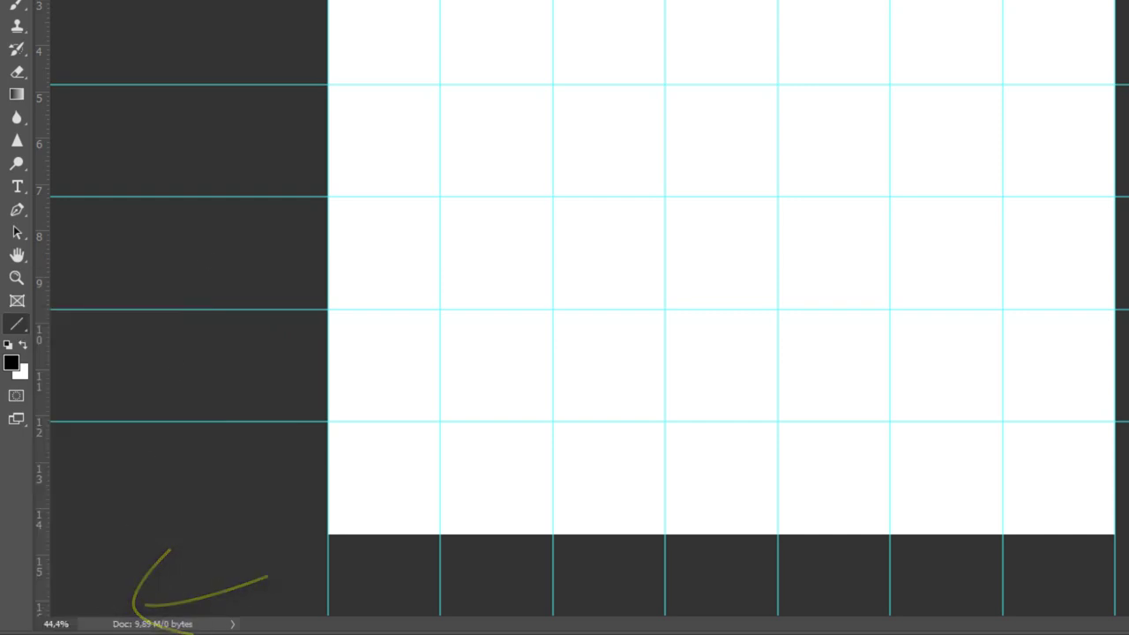
{"action": "left_click", "coordinate": [148, 11]}
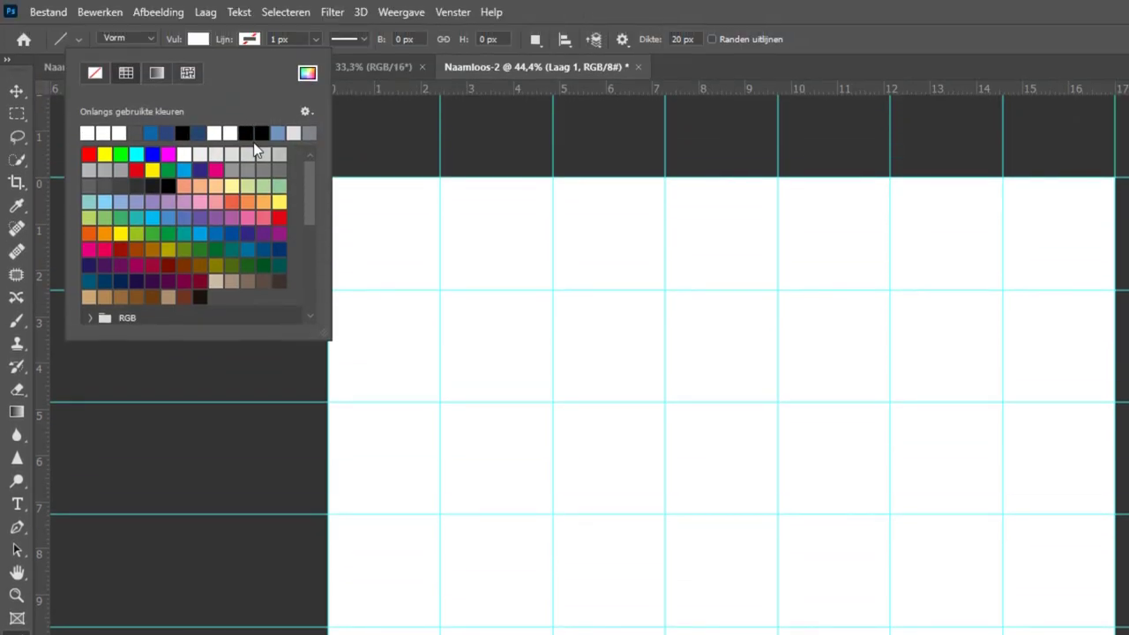
{"action": "left_click", "coordinate": [254, 134]}
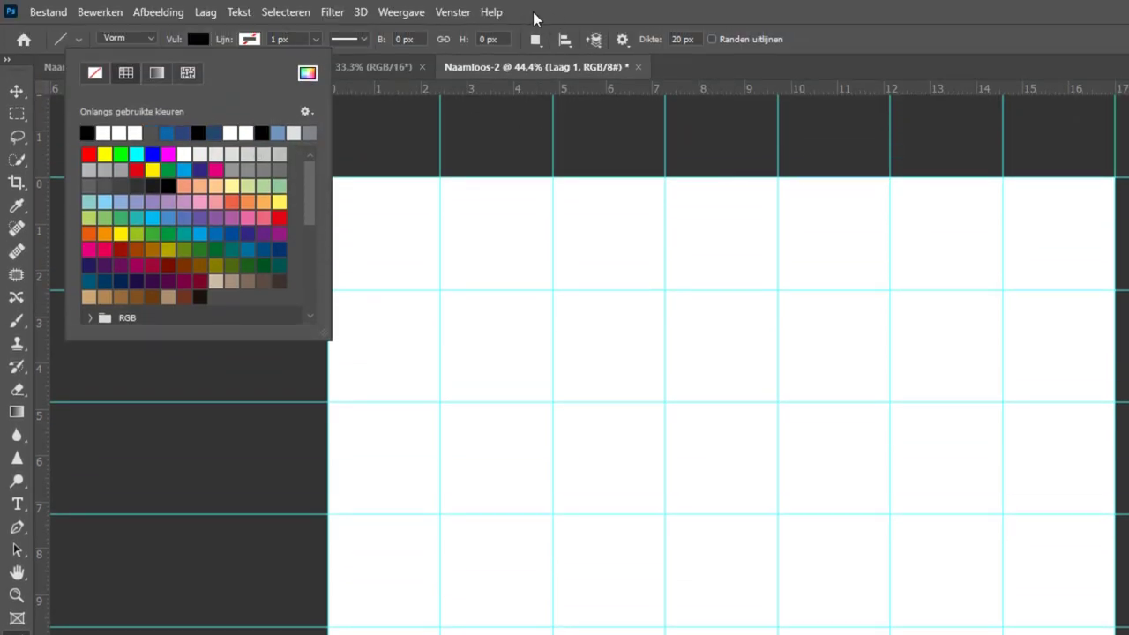
{"action": "left_click", "coordinate": [438, 163]}
{"action": "left_click", "coordinate": [646, 35]}
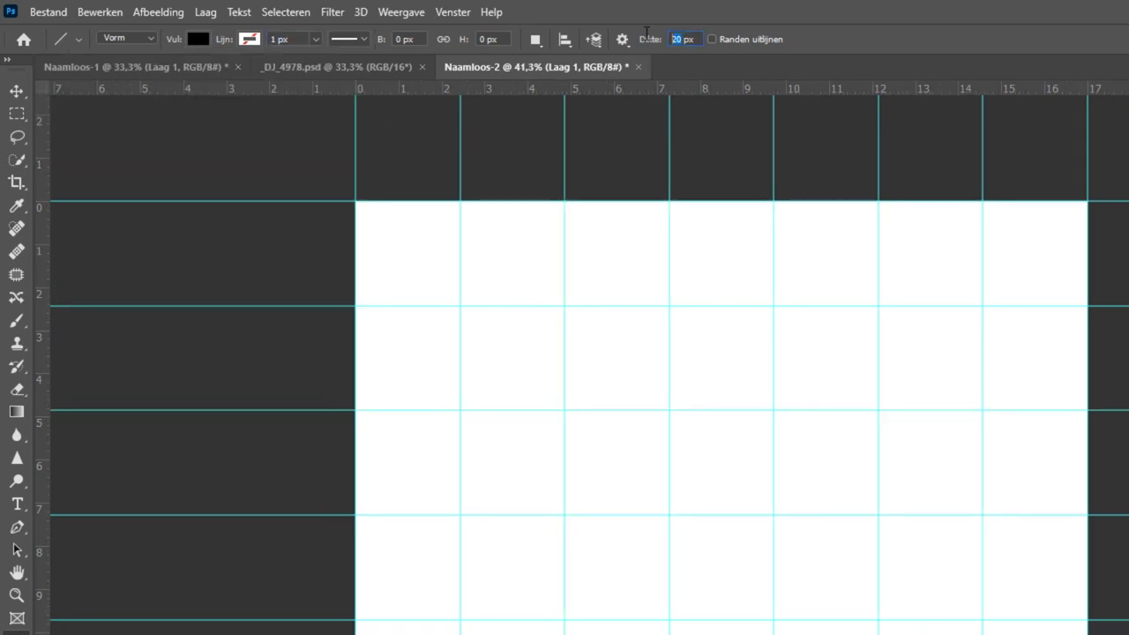
{"action": "type", "text": "1"}
Step: Draw six vertical grid lines along the column guides
{"action": "mouse_move", "coordinate": [460, 164]}
{"action": "left_mouse_down"}
{"action": "mouse_move", "coordinate": [301, 399]}
{"action": "mouse_move", "coordinate": [306, 574]}
{"action": "left_mouse_up"}
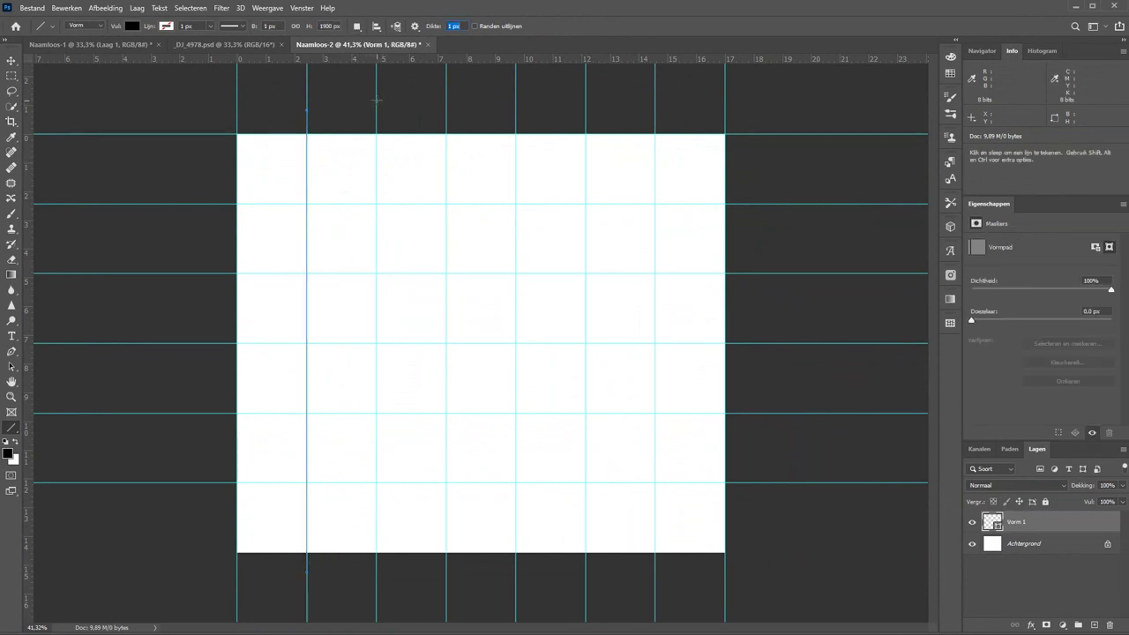
{"action": "left_click_drag", "start_coordinate": [377, 100], "coordinate": [376, 571]}
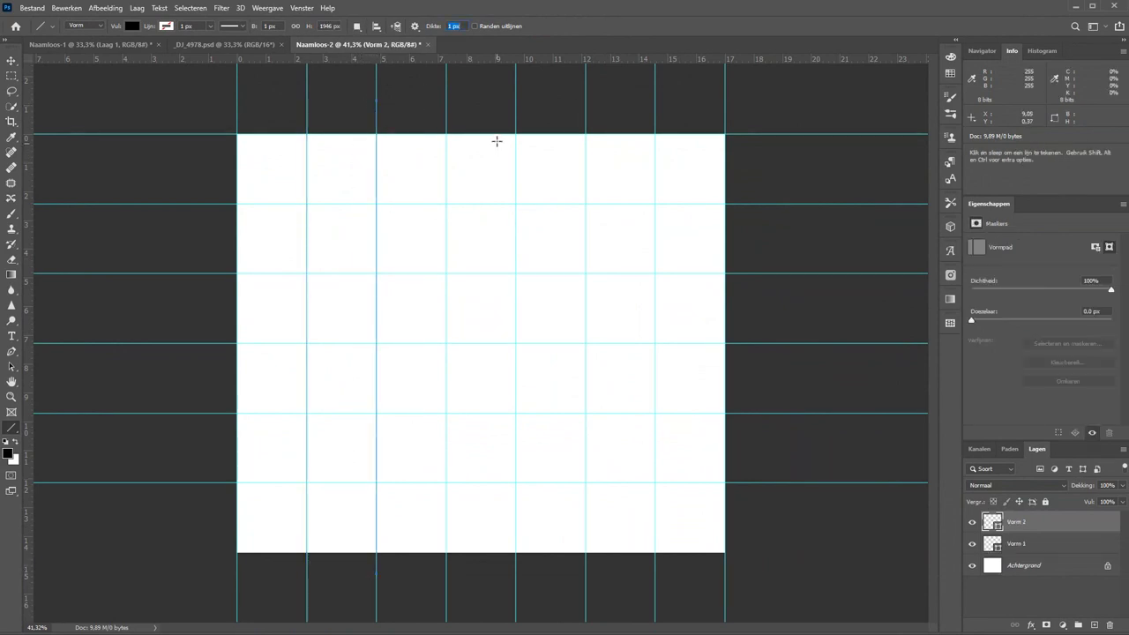
{"action": "left_click_drag", "start_coordinate": [446, 112], "coordinate": [446, 572]}
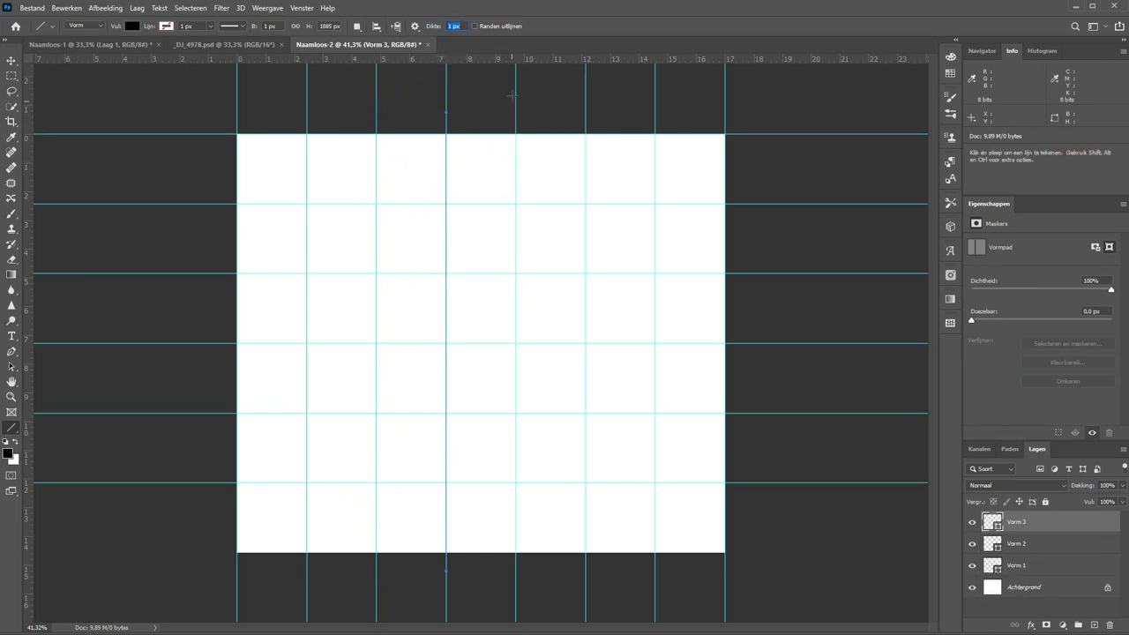
{"action": "left_click_drag", "start_coordinate": [516, 98], "coordinate": [516, 587]}
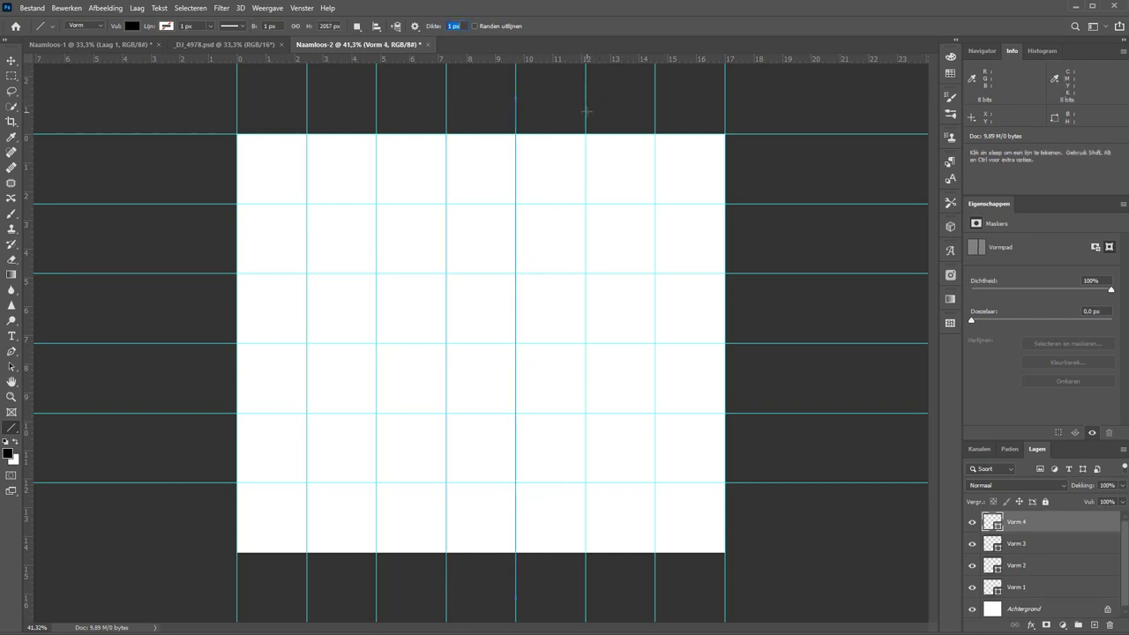
{"action": "left_click_drag", "start_coordinate": [584, 111], "coordinate": [584, 592]}
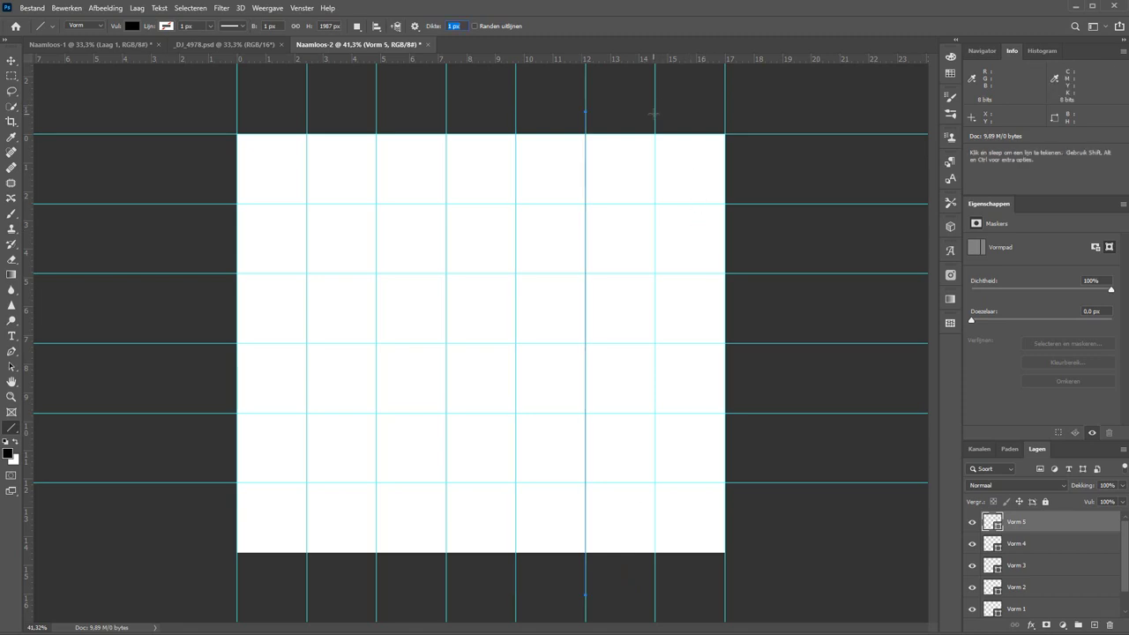
{"action": "left_click_drag", "start_coordinate": [653, 113], "coordinate": [654, 610]}
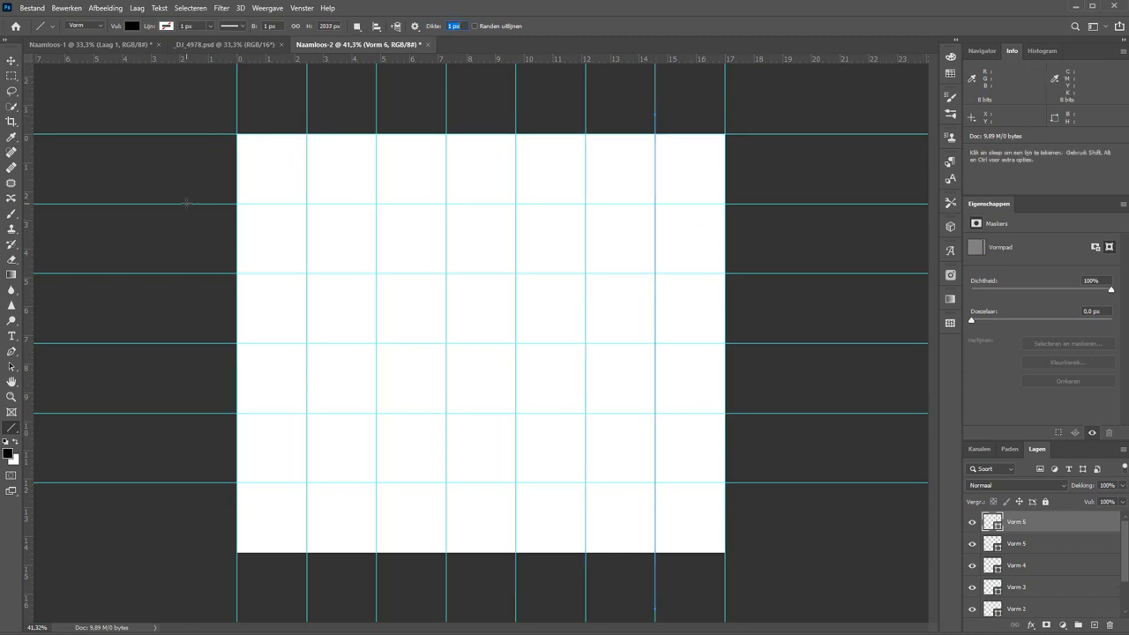
Step: Draw five horizontal grid lines along the row guides
{"action": "mouse_move", "coordinate": [186, 202]}
{"action": "left_mouse_down"}
{"action": "mouse_move", "coordinate": [696, 169]}
{"action": "mouse_move", "coordinate": [757, 204]}
{"action": "left_mouse_up"}
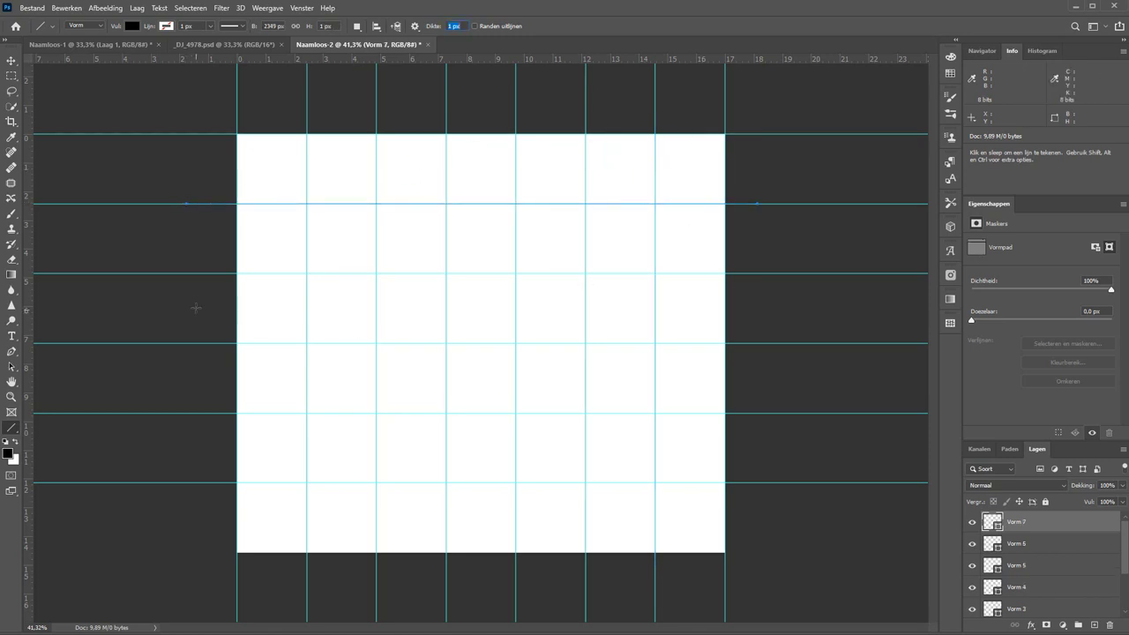
{"action": "mouse_move", "coordinate": [201, 274]}
{"action": "left_mouse_down"}
{"action": "mouse_move", "coordinate": [736, 247]}
{"action": "mouse_move", "coordinate": [754, 275]}
{"action": "left_mouse_up"}
{"action": "left_click_drag", "start_coordinate": [203, 343], "coordinate": [752, 343]}
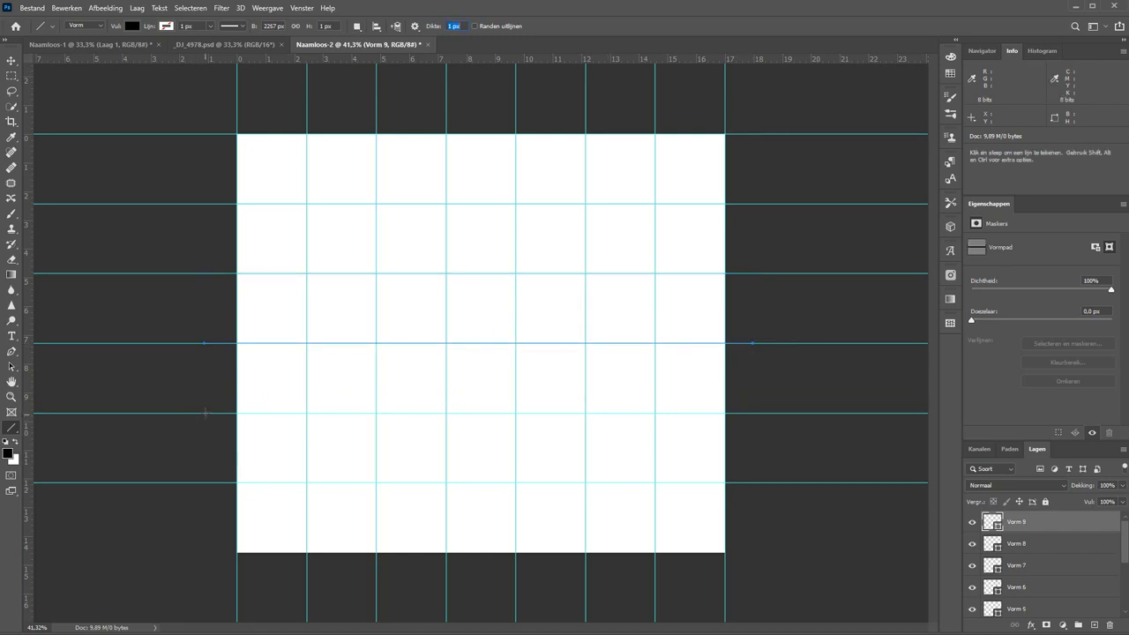
{"action": "left_click_drag", "start_coordinate": [205, 411], "coordinate": [809, 413]}
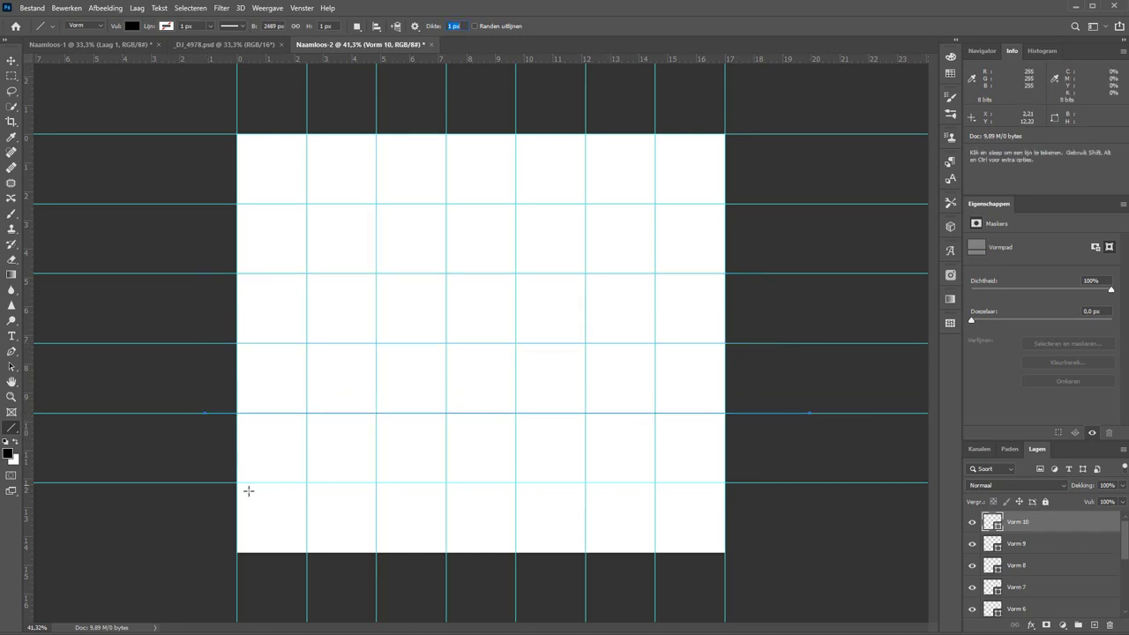
{"action": "mouse_move", "coordinate": [208, 482]}
{"action": "left_mouse_down"}
{"action": "mouse_move", "coordinate": [368, 471]}
{"action": "mouse_move", "coordinate": [732, 482]}
{"action": "left_mouse_up"}
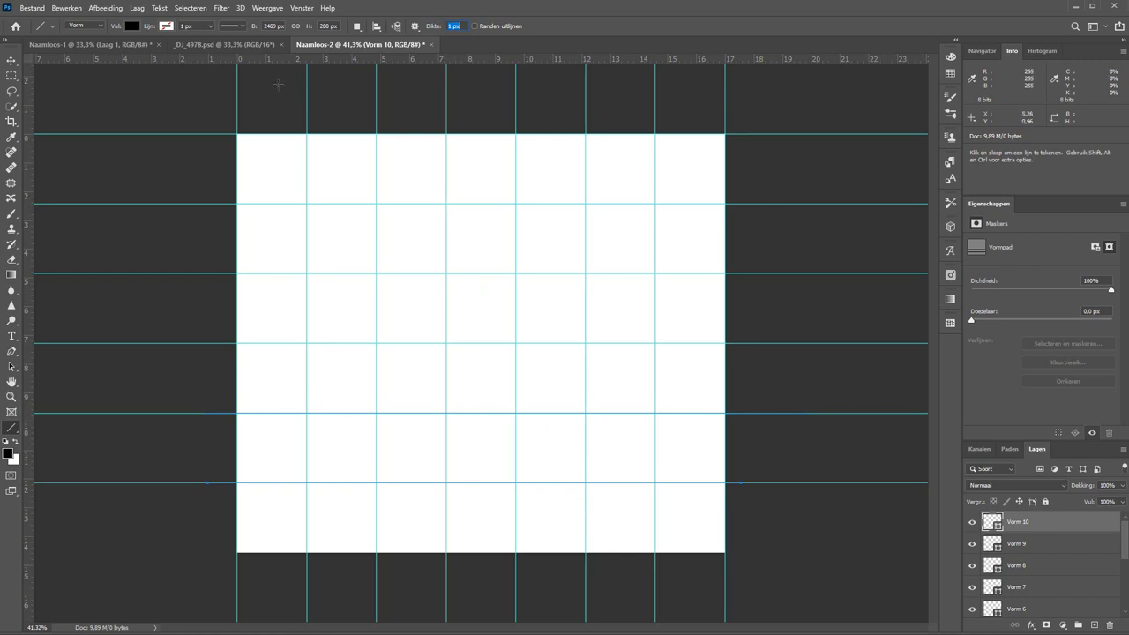
Step: Clear all guides and select the line layers Vorm 1 to Vorm 10 together
{"action": "left_click", "coordinate": [277, 7]}
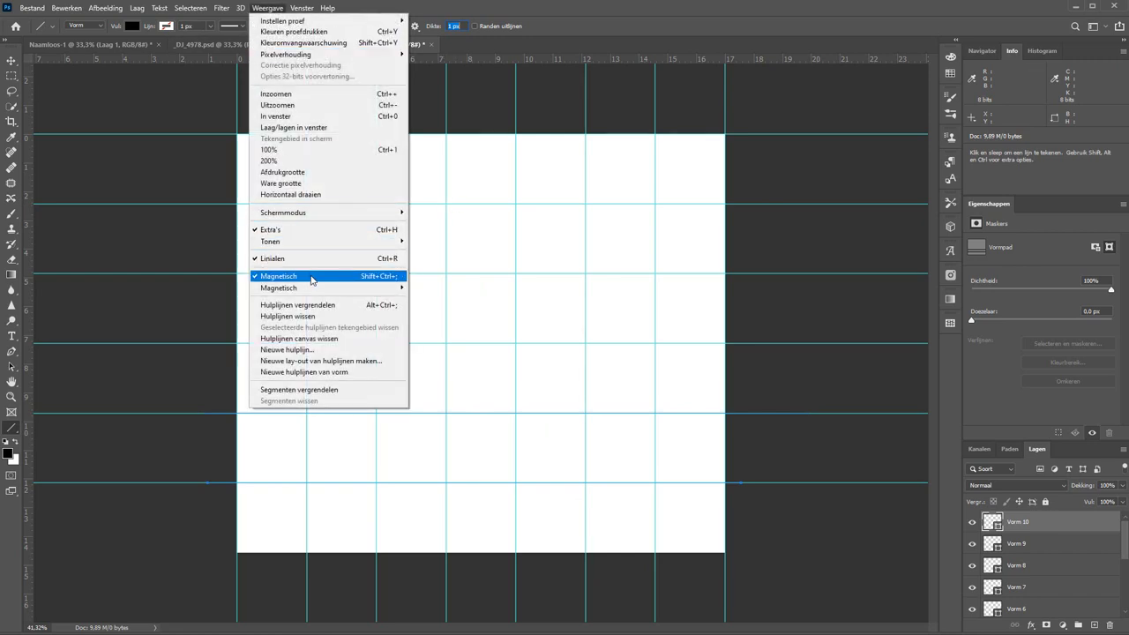
{"action": "left_click", "coordinate": [311, 317]}
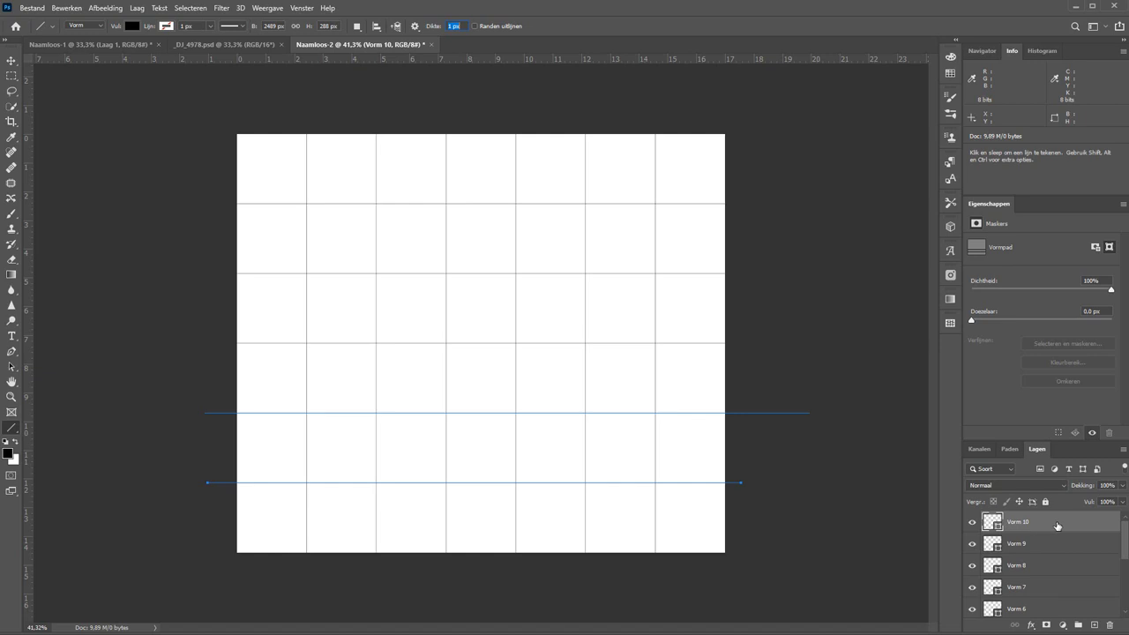
{"action": "scroll", "coordinate": [1057, 529], "scroll_direction": "down", "scroll_amount": 1}
{"action": "scroll", "coordinate": [1054, 534], "scroll_direction": "down", "scroll_amount": 1}
{"action": "scroll", "coordinate": [1047, 551], "scroll_direction": "up", "scroll_amount": 2}
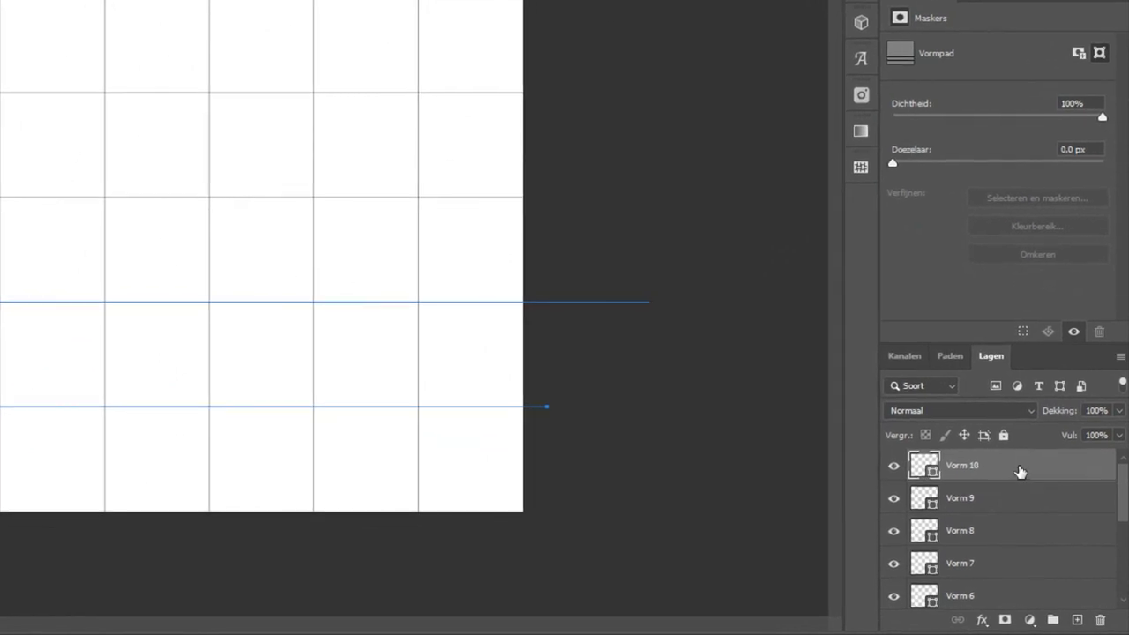
{"action": "scroll", "coordinate": [1018, 471], "scroll_direction": "down", "scroll_amount": 3}
{"action": "scroll", "coordinate": [1018, 470], "scroll_direction": "down", "scroll_amount": 3}
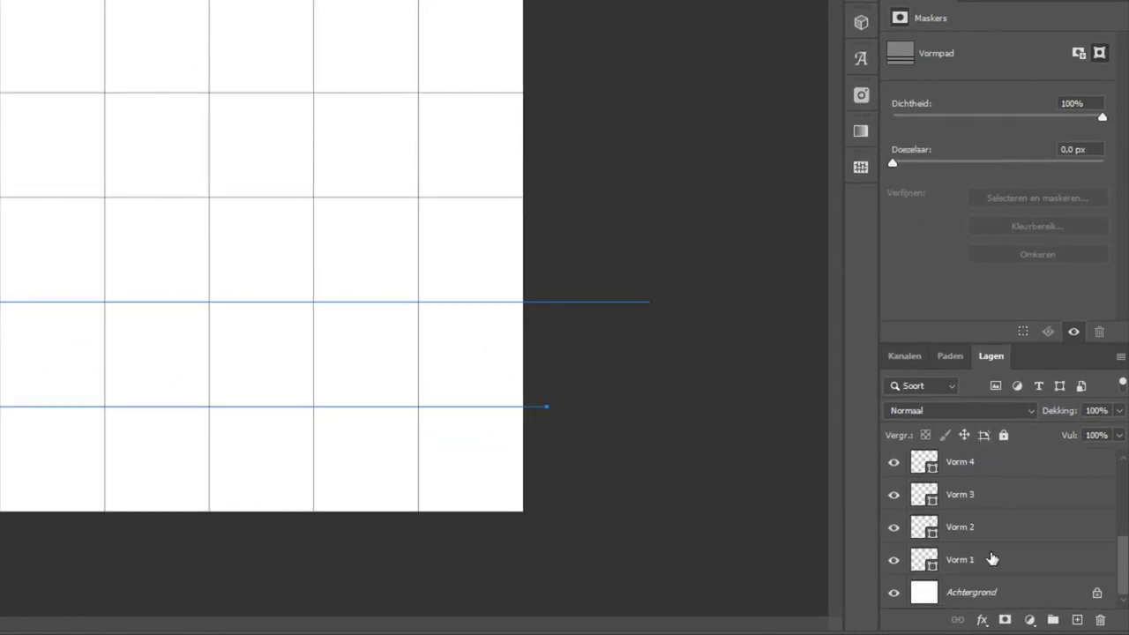
{"action": "left_click", "coordinate": [1037, 562], "text": "shift"}
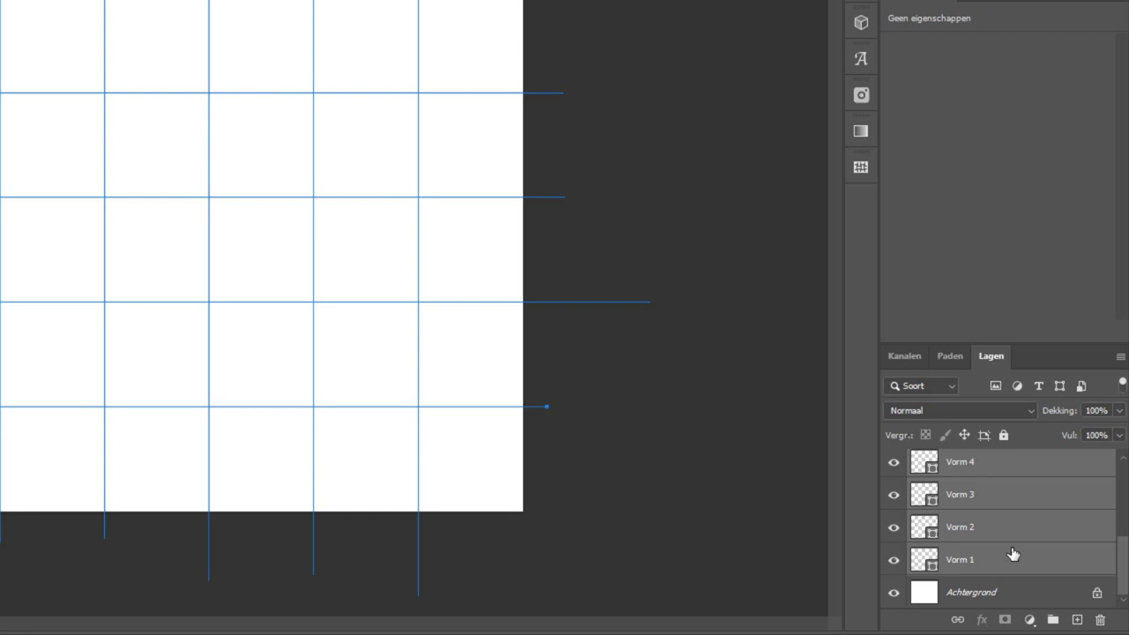
Step: Group the ten selected line layers and name the group 'lijnen'
{"action": "key", "text": "ctrl+g"}
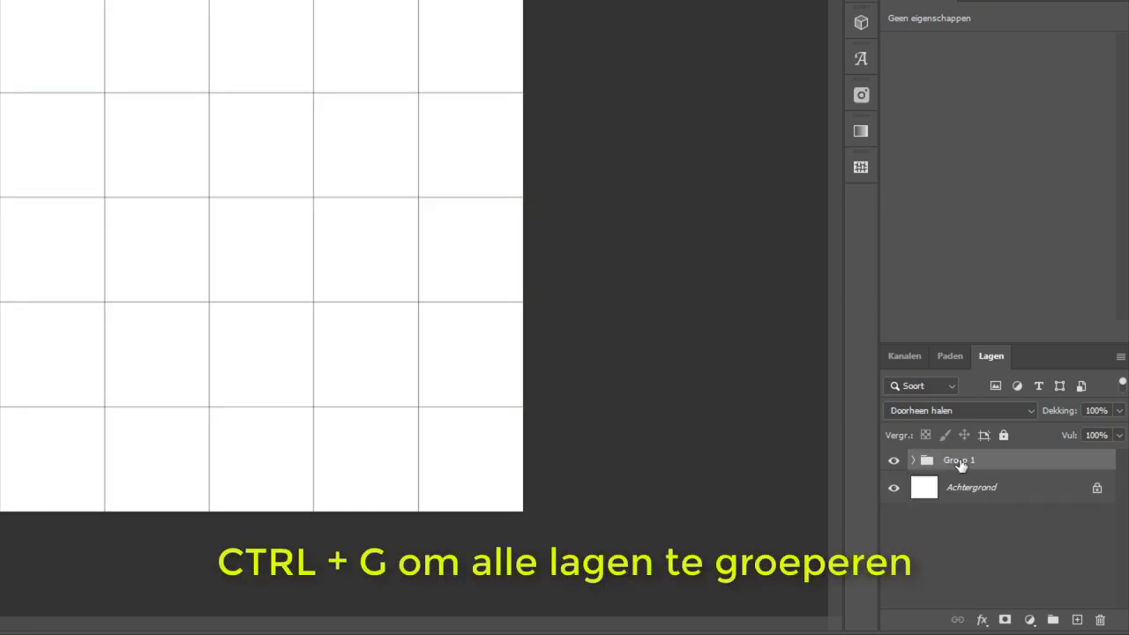
{"action": "double_click", "coordinate": [960, 460]}
{"action": "type", "text": "lijnen"}
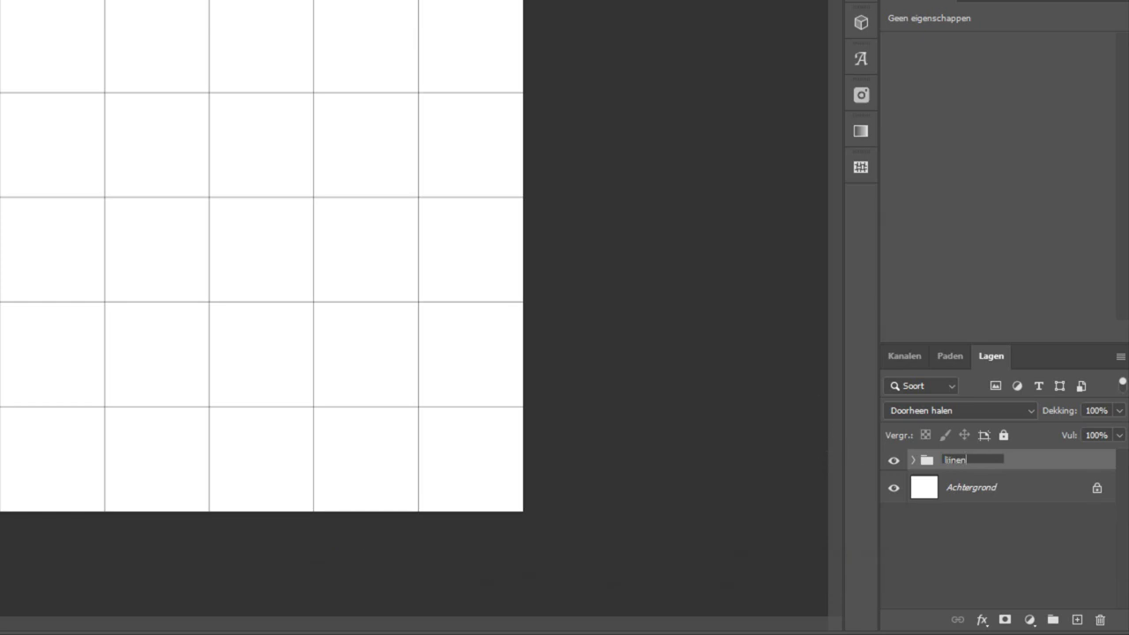
{"action": "key", "text": "Return"}
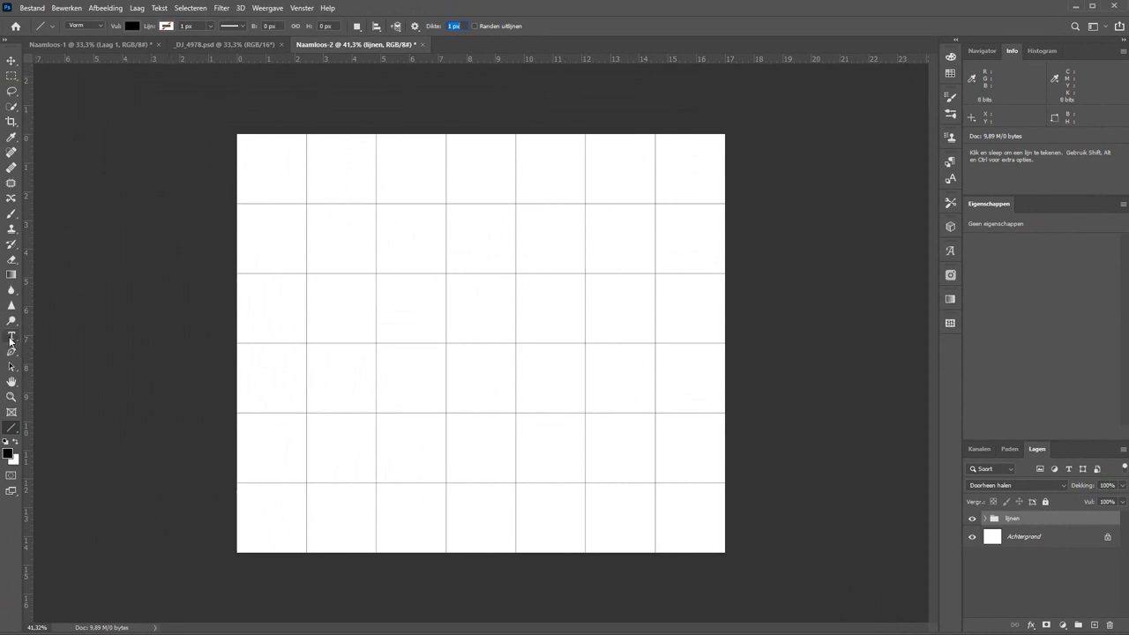
Step: Set the Type tool to 20 pt and add the 'Ma' label in the first top-row cell
{"action": "left_click", "coordinate": [11, 338]}
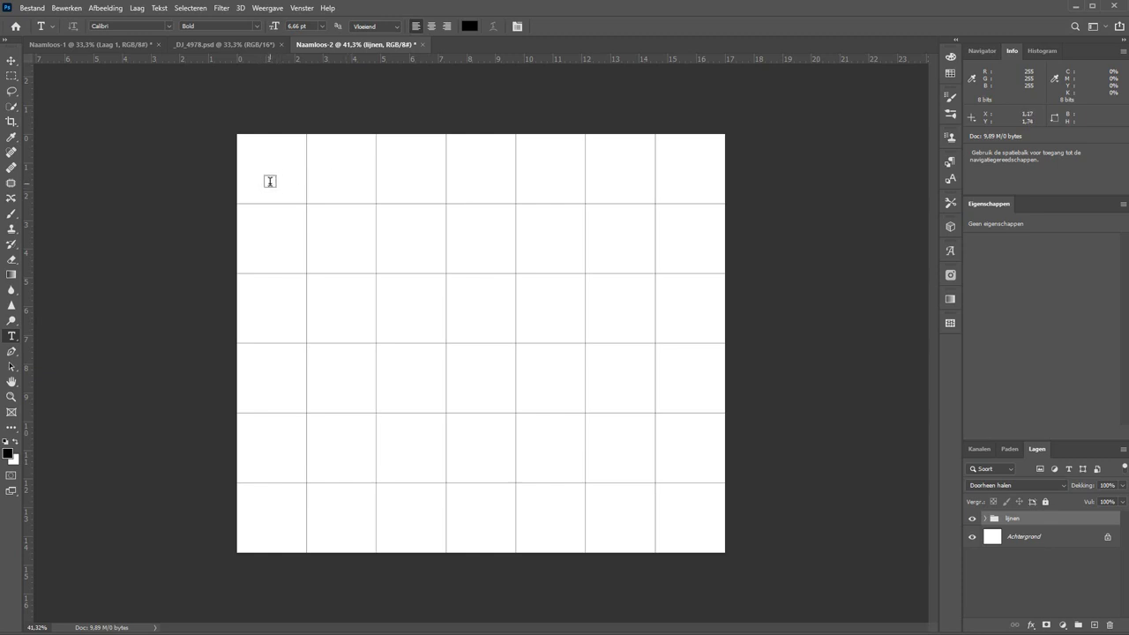
{"action": "left_click", "coordinate": [273, 184]}
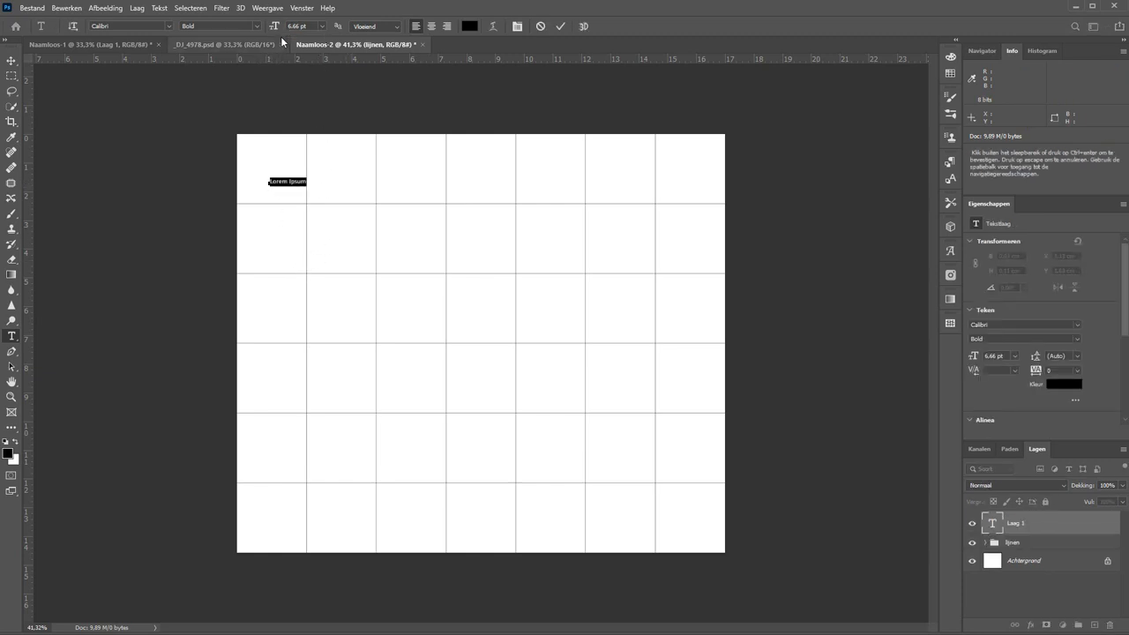
{"action": "left_click_drag", "start_coordinate": [275, 29], "coordinate": [280, 30]}
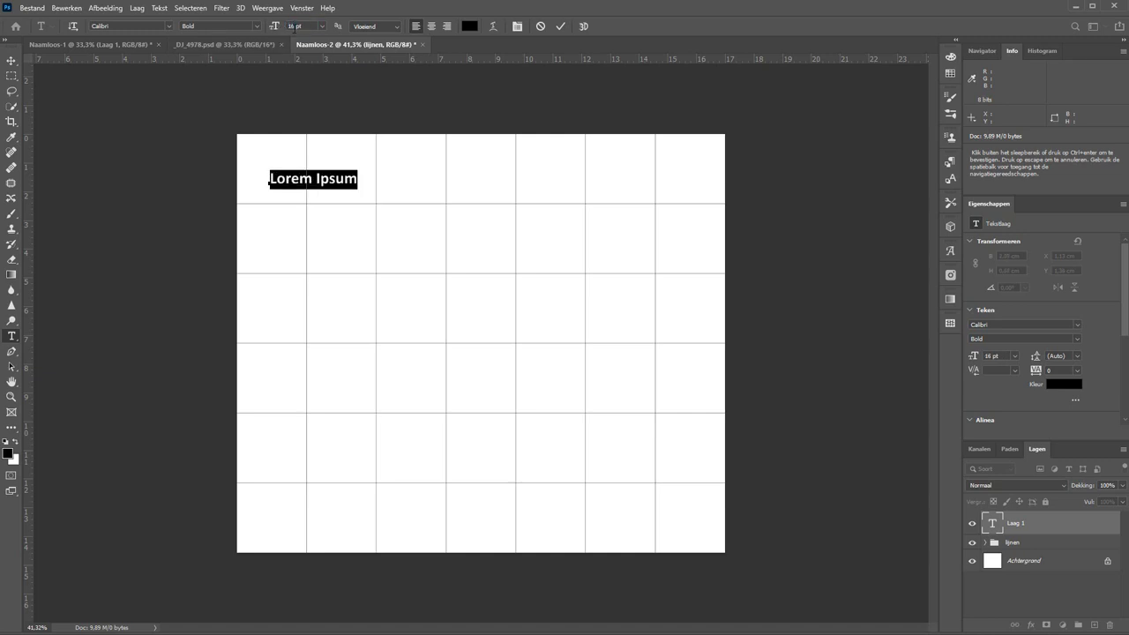
{"action": "left_click", "coordinate": [270, 29]}
{"action": "key", "text": "Tab"}
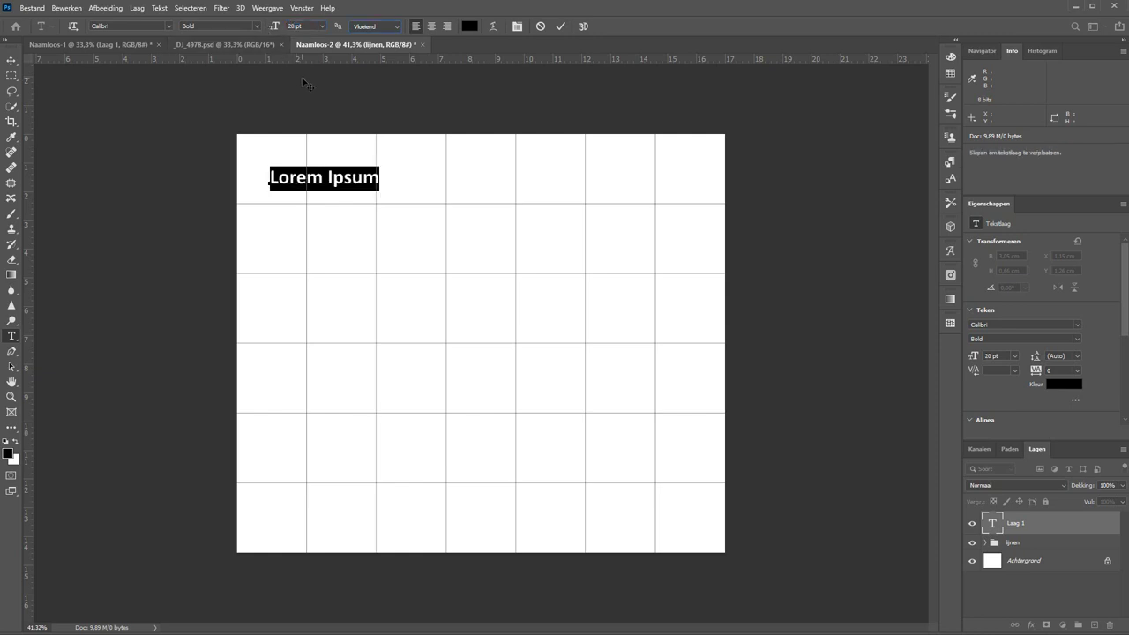
{"action": "left_click", "coordinate": [325, 199]}
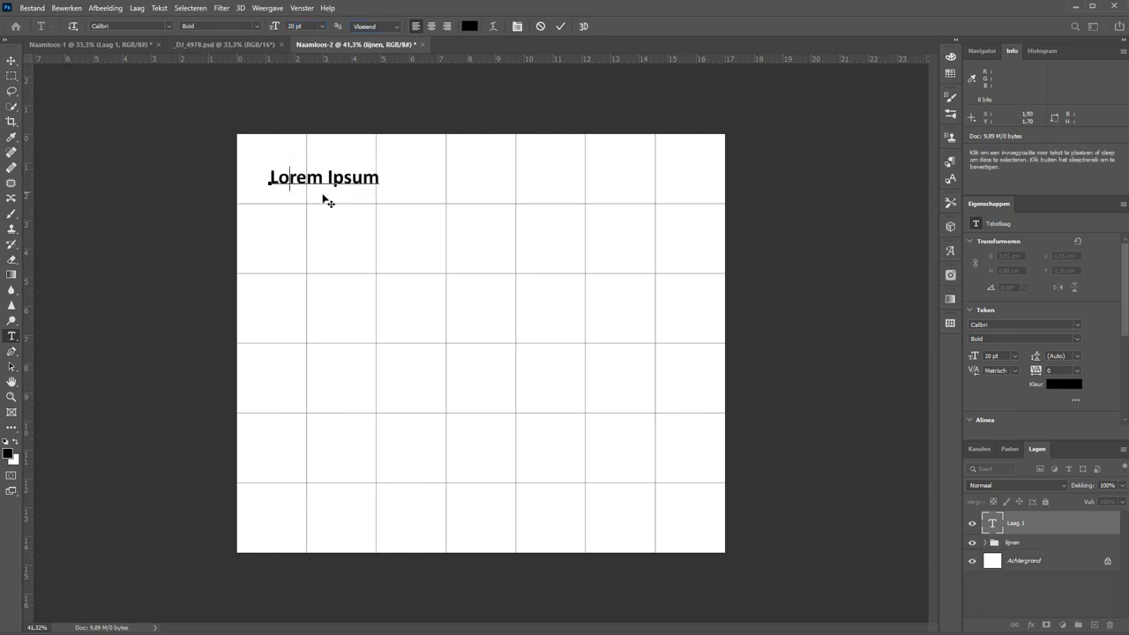
{"action": "key", "text": "ctrl+a"}
{"action": "type", "text": "Ma"}
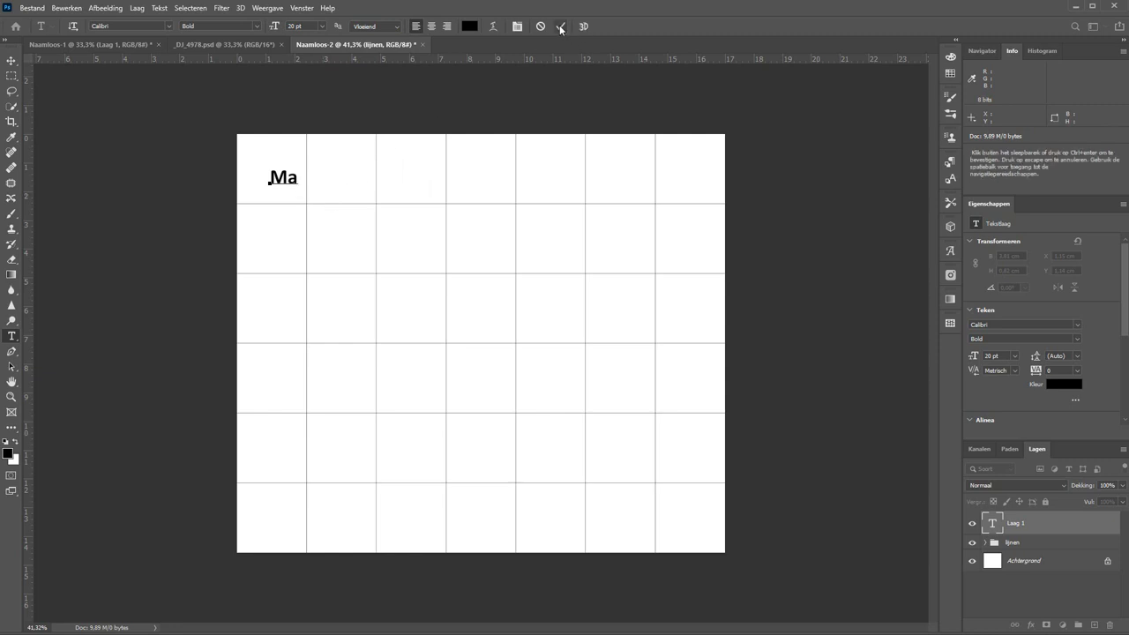
{"action": "left_click", "coordinate": [561, 28]}
Step: Add the day labels Di, Wo, Do, Vr, Za and Zo in the remaining top-row cells
{"action": "left_click", "coordinate": [333, 182]}
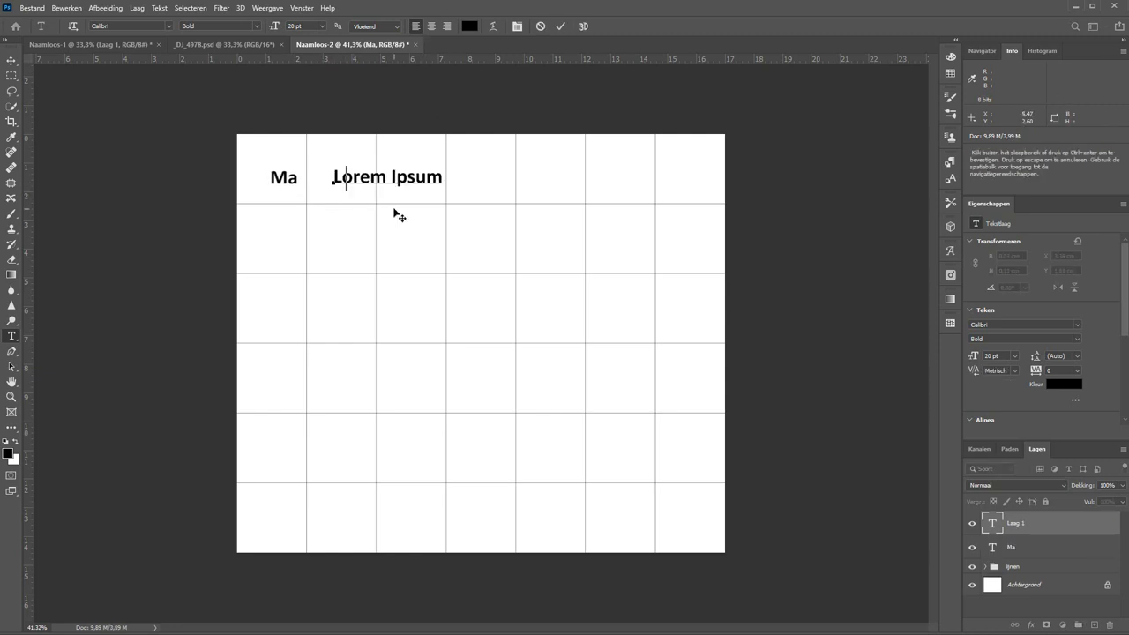
{"action": "type", "text": "Di"}
{"action": "left_click", "coordinate": [561, 28]}
{"action": "left_click", "coordinate": [406, 176]}
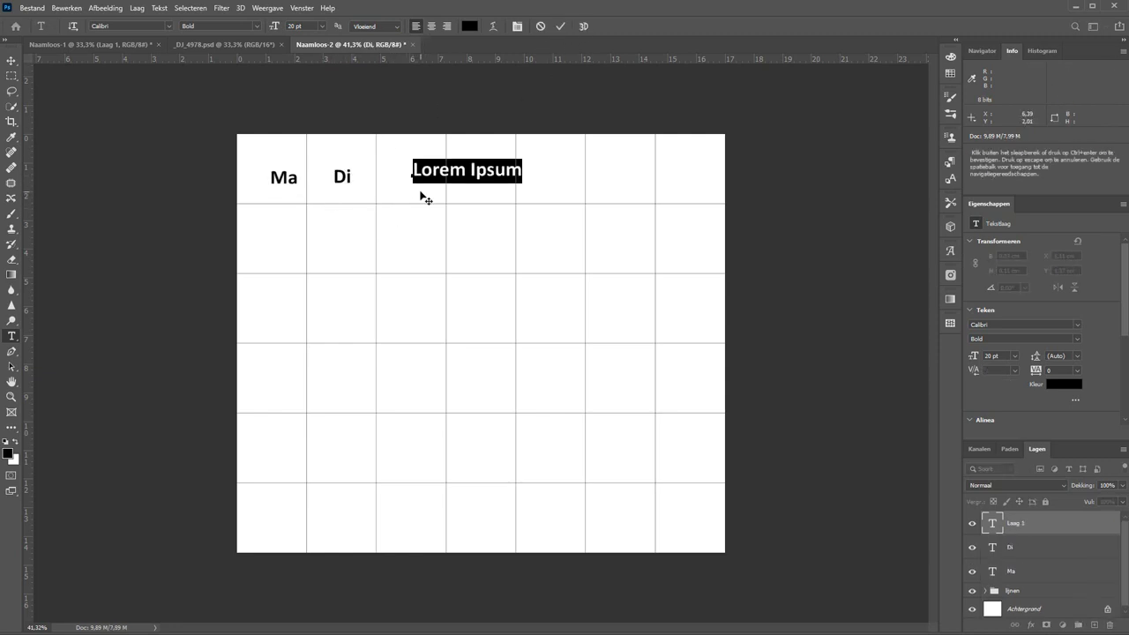
{"action": "type", "text": "Wo"}
{"action": "left_click", "coordinate": [464, 182]}
{"action": "type", "text": "Do"}
{"action": "left_click", "coordinate": [547, 176]}
{"action": "type", "text": "Vr"}
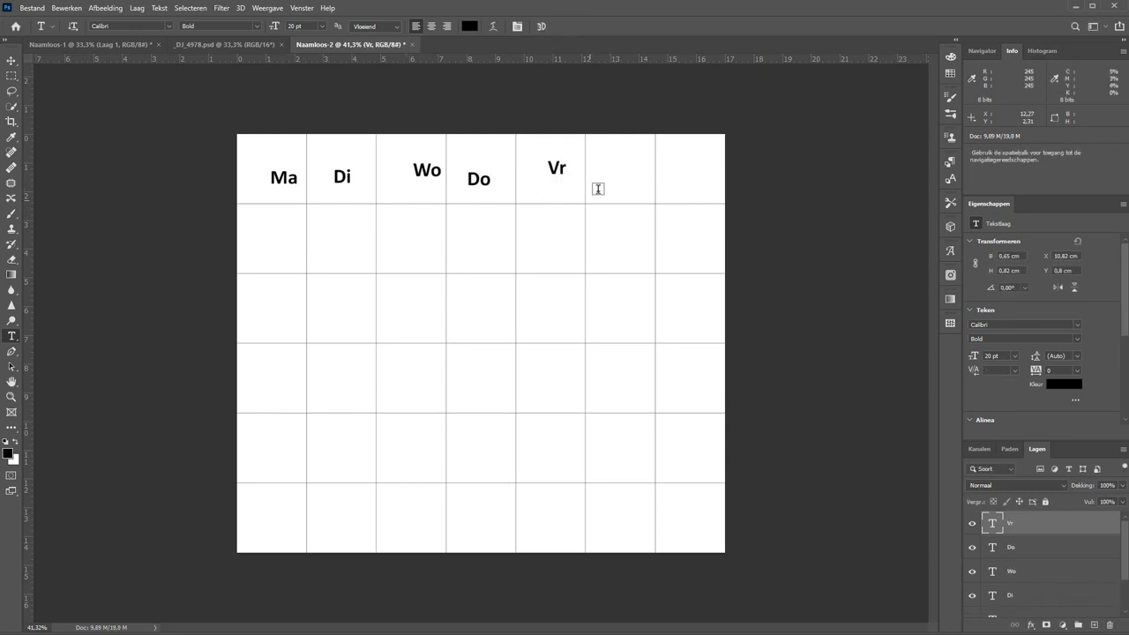
{"action": "left_click", "coordinate": [603, 180]}
{"action": "type", "text": "Za"}
{"action": "left_click", "coordinate": [686, 181]}
{"action": "type", "text": "Zo"}
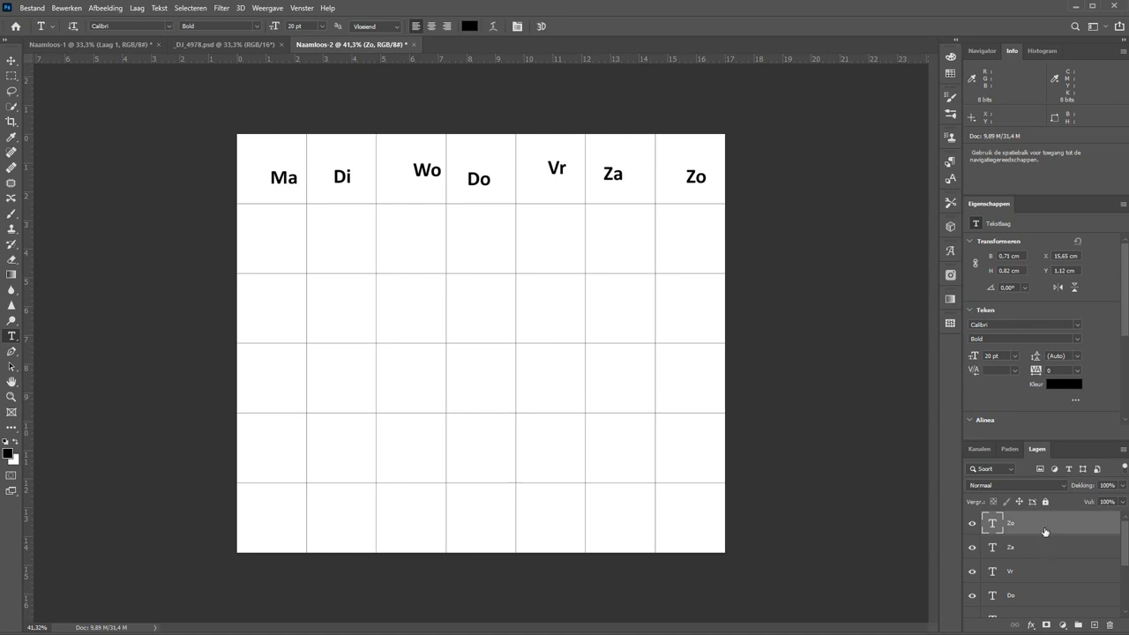
Step: Group the seven day-label layers into a group named 'dagen' and expand it
{"action": "scroll", "coordinate": [1043, 532], "scroll_direction": "down", "scroll_amount": 2}
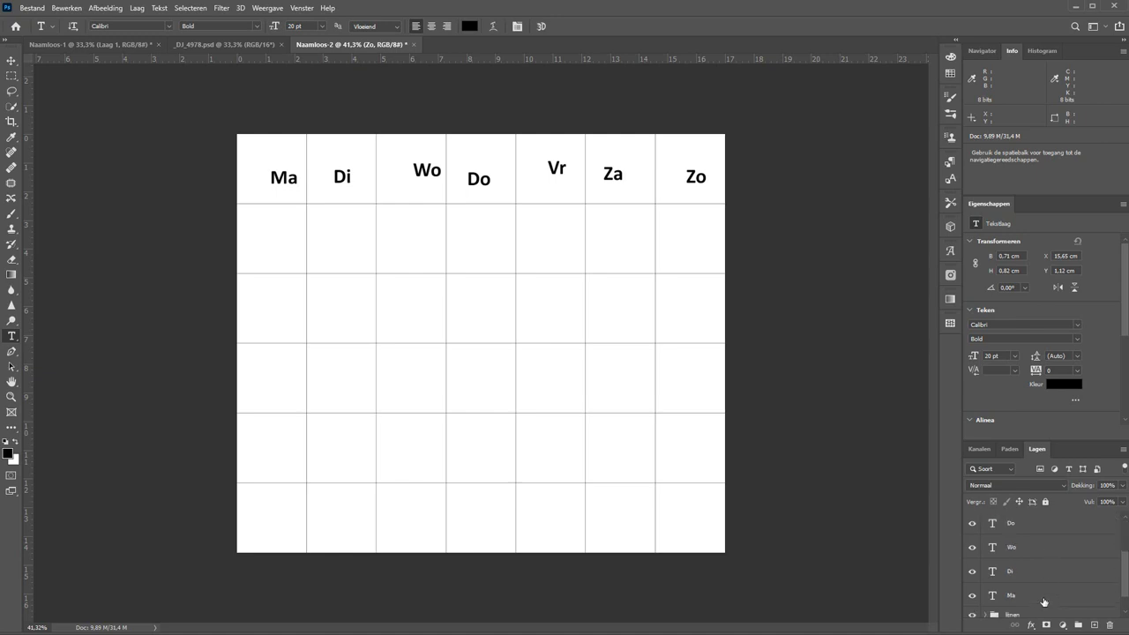
{"action": "left_click", "coordinate": [1043, 601], "text": "shift"}
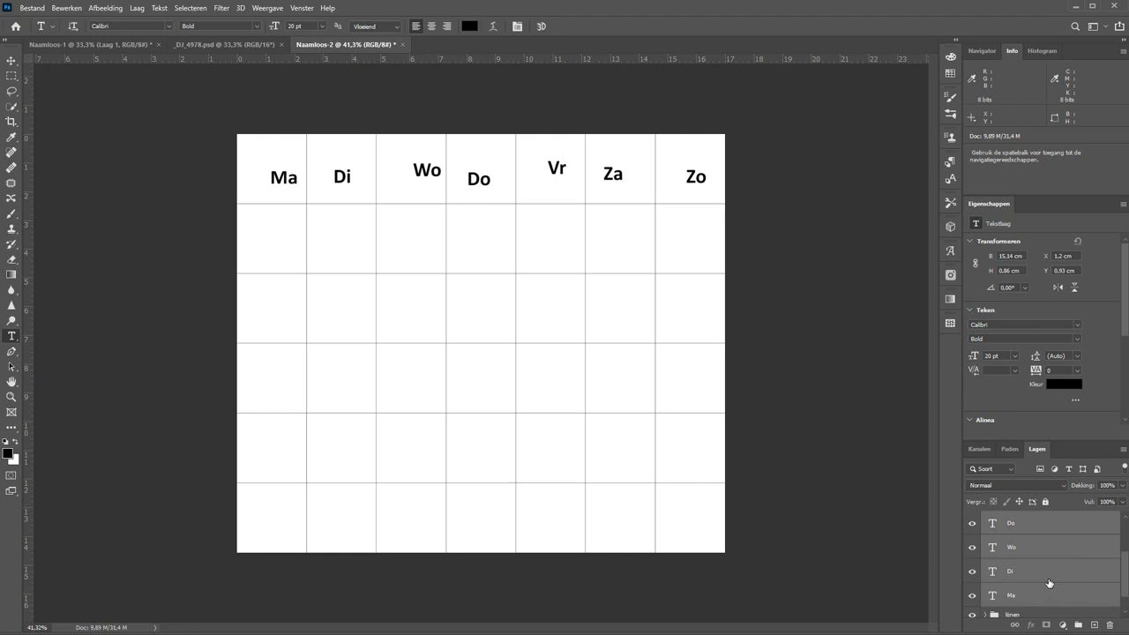
{"action": "key", "text": "ctrl+g"}
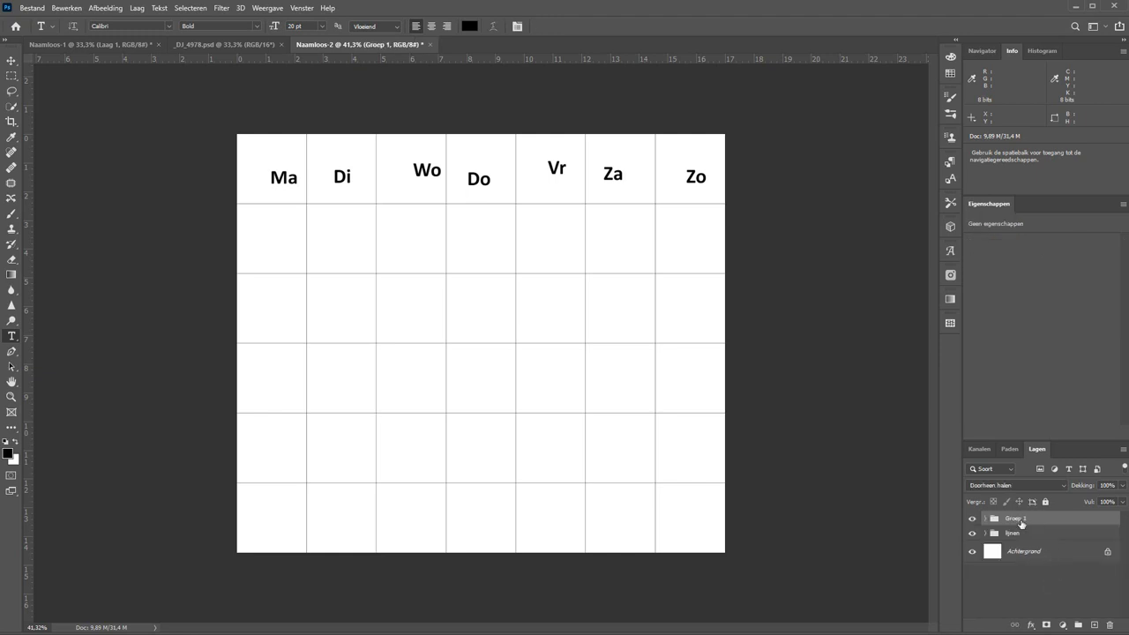
{"action": "double_click", "coordinate": [1014, 519]}
{"action": "type", "text": "dagen"}
{"action": "left_click", "coordinate": [1037, 569]}
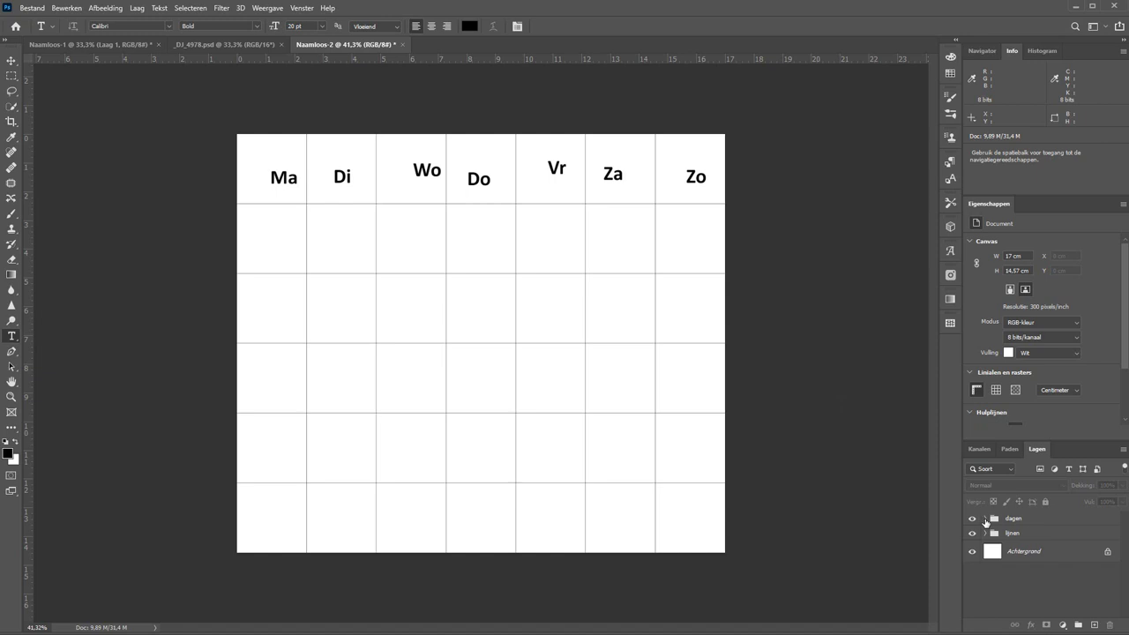
{"action": "left_click", "coordinate": [985, 519]}
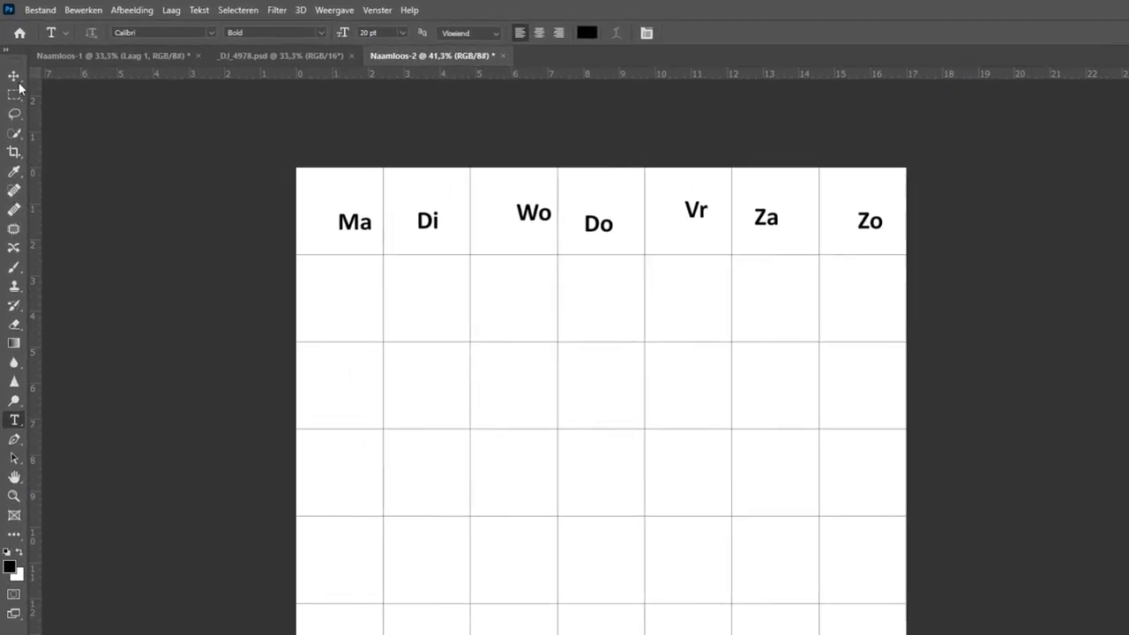
Step: Move the Ma, Di and Wo labels down onto the top row's bottom line
{"action": "left_click", "coordinate": [13, 61]}
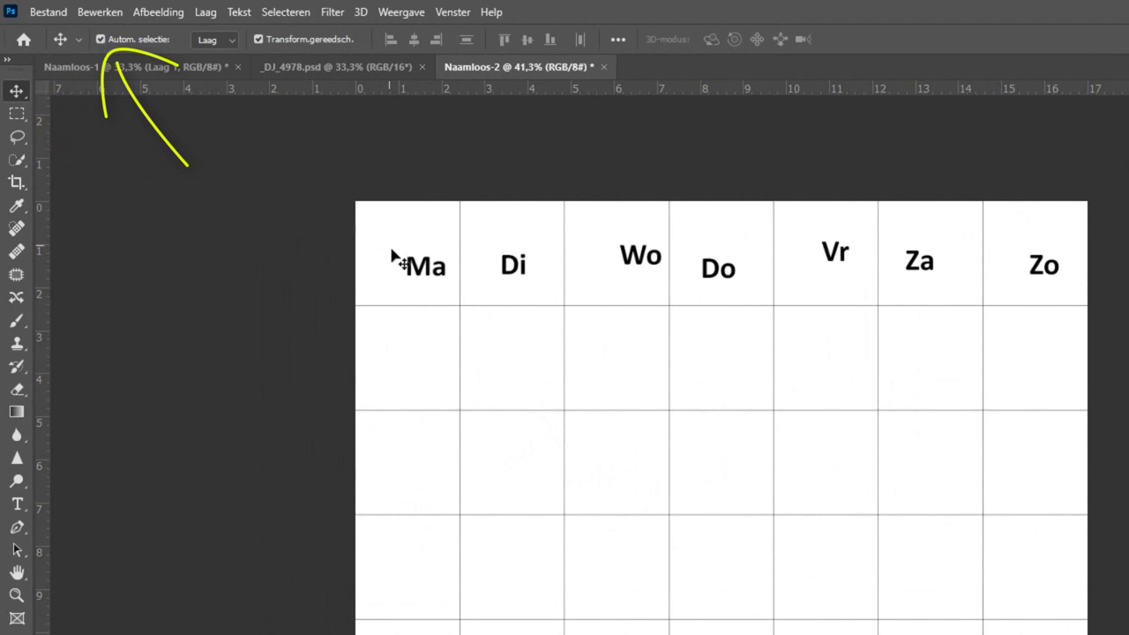
{"action": "left_click", "coordinate": [422, 266]}
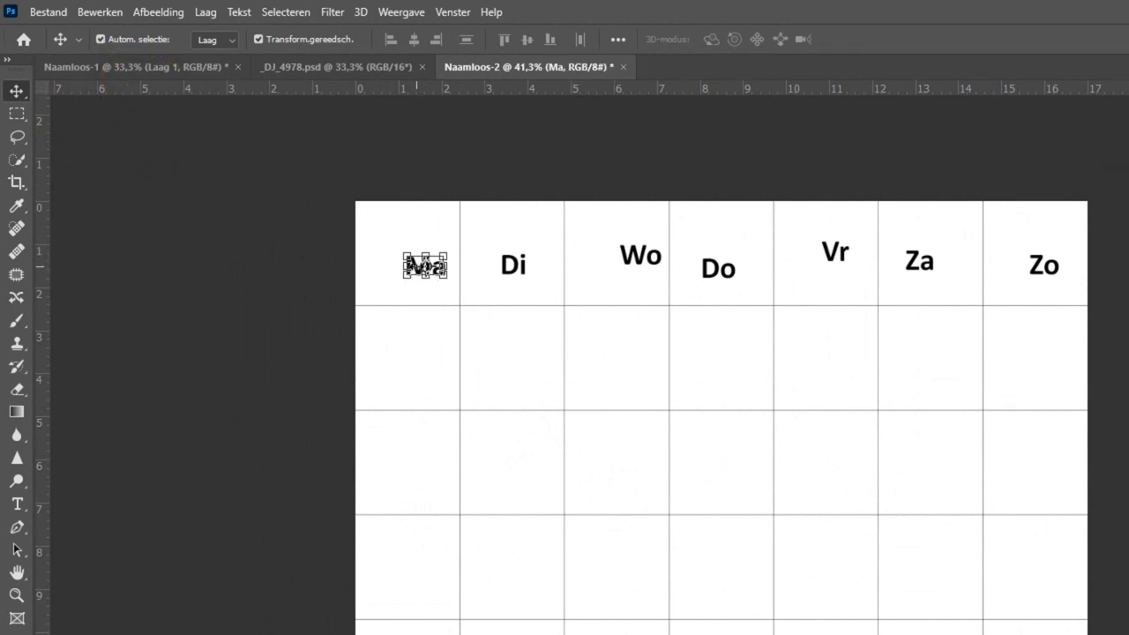
{"action": "scroll", "coordinate": [421, 265], "scroll_direction": "up", "scroll_amount": 5}
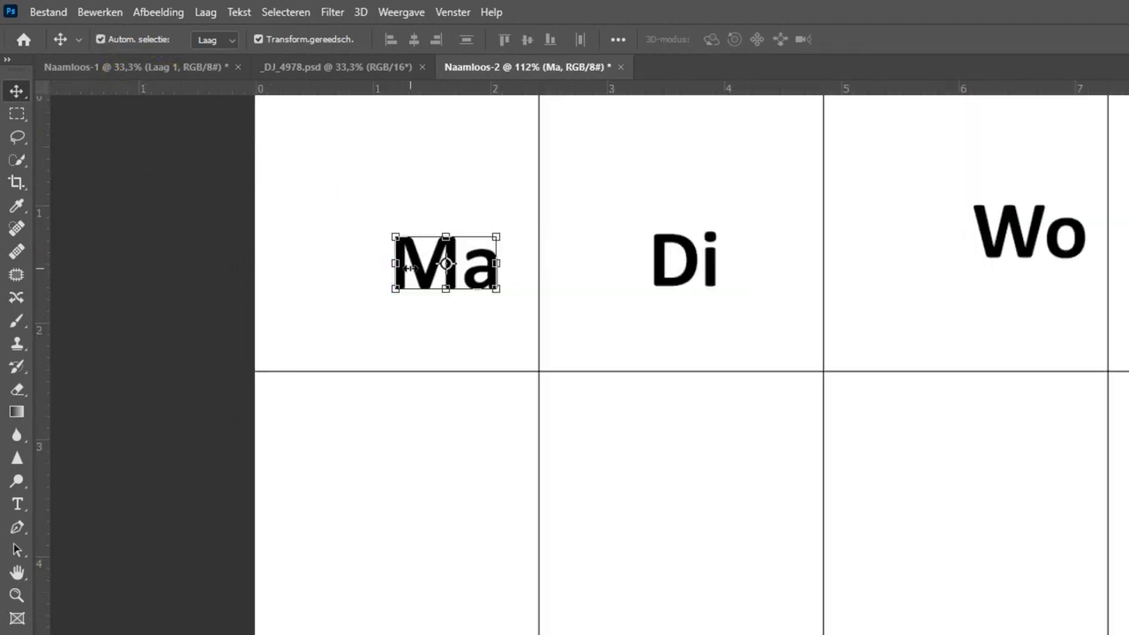
{"action": "left_click_drag", "start_coordinate": [425, 284], "coordinate": [369, 409]}
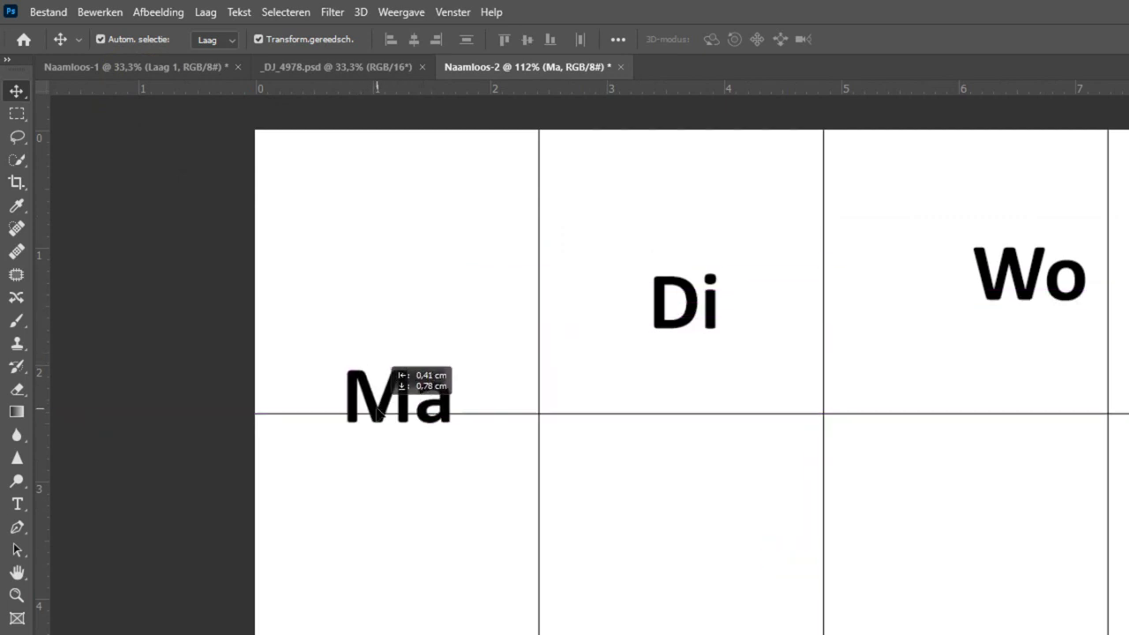
{"action": "left_click_drag", "start_coordinate": [368, 408], "coordinate": [374, 408]}
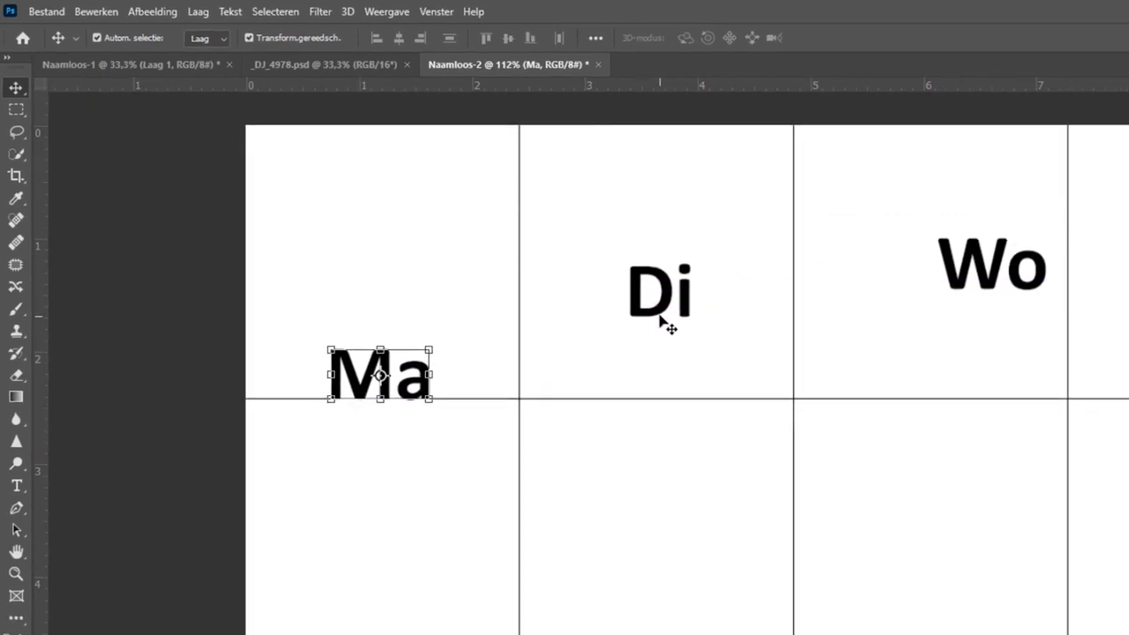
{"action": "left_click", "coordinate": [692, 328]}
{"action": "left_click_drag", "start_coordinate": [497, 236], "coordinate": [465, 274]}
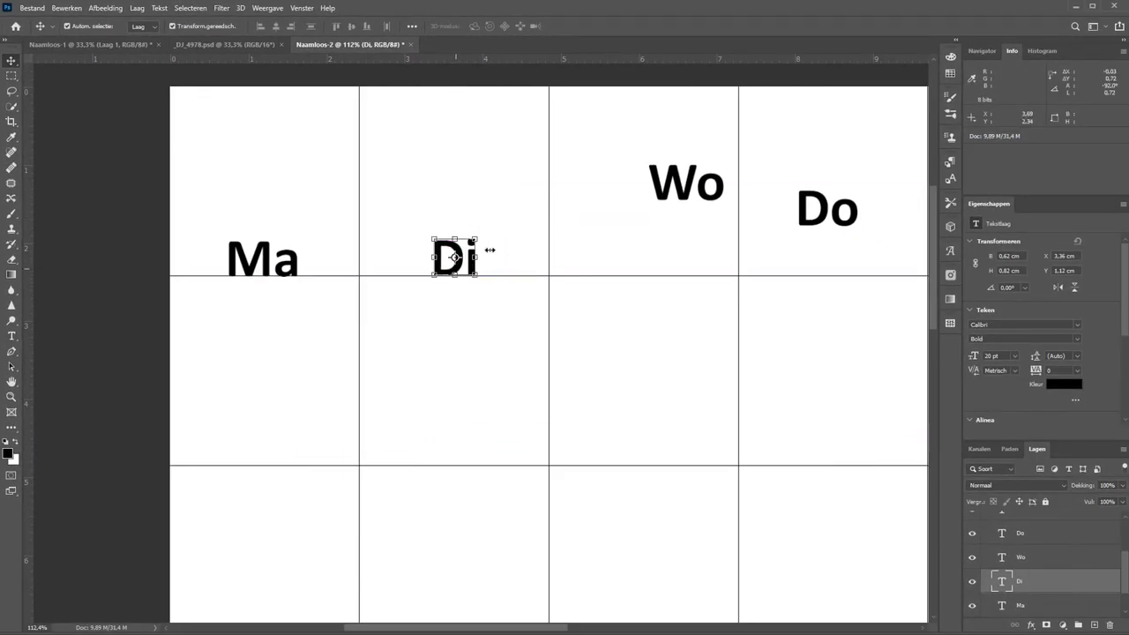
{"action": "left_click", "coordinate": [683, 190]}
{"action": "left_click_drag", "start_coordinate": [684, 185], "coordinate": [644, 273]}
Step: Lower Do, Vr, Za and Zo onto the same baseline and zoom to fit the canvas
{"action": "mouse_move", "coordinate": [826, 210]}
{"action": "left_mouse_down"}
{"action": "mouse_move", "coordinate": [811, 260]}
{"action": "mouse_move", "coordinate": [837, 262]}
{"action": "mouse_move", "coordinate": [456, 252]}
{"action": "left_mouse_up"}
{"action": "left_click_drag", "start_coordinate": [660, 159], "coordinate": [632, 256]}
{"action": "mouse_move", "coordinate": [811, 176]}
{"action": "left_mouse_down"}
{"action": "mouse_move", "coordinate": [812, 240]}
{"action": "mouse_move", "coordinate": [648, 225]}
{"action": "left_mouse_up"}
{"action": "left_click_drag", "start_coordinate": [820, 190], "coordinate": [799, 258]}
{"action": "key", "text": "z"}
{"action": "key", "text": "ctrl+0"}
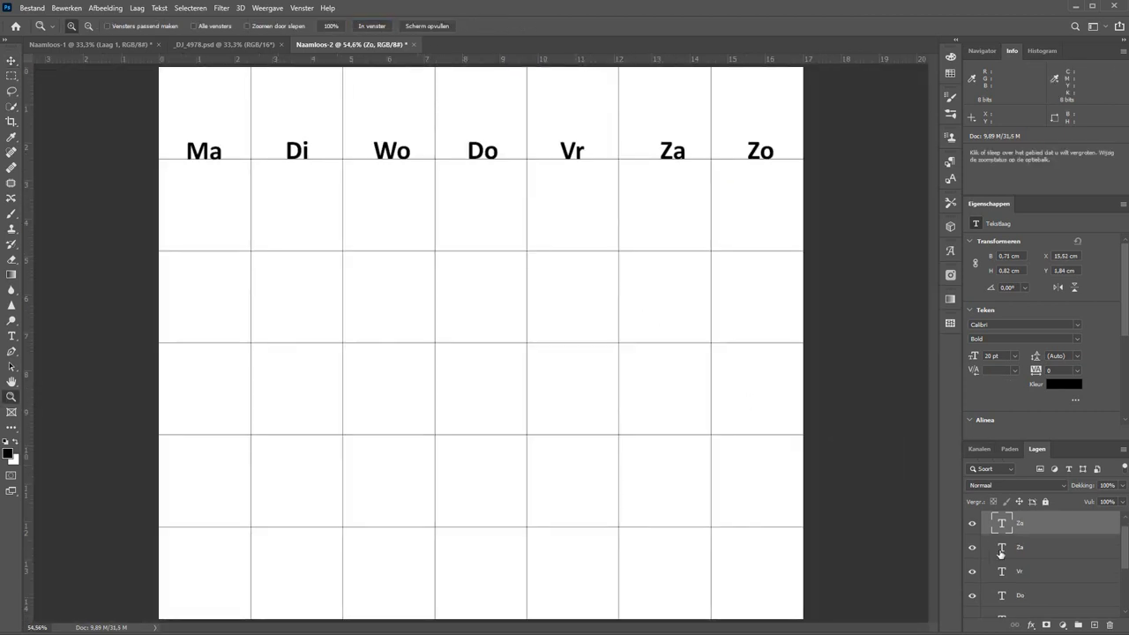
Step: Raise the whole dagen day-label row slightly within the grid's top row
{"action": "scroll", "coordinate": [1032, 546], "scroll_direction": "up", "scroll_amount": 1}
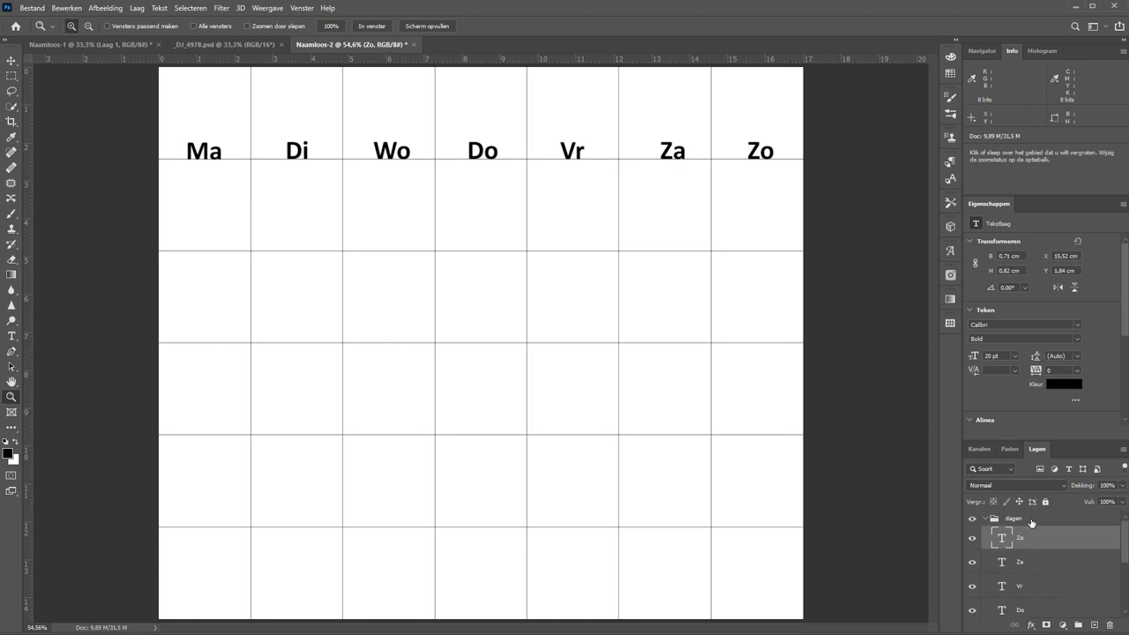
{"action": "key", "text": "v"}
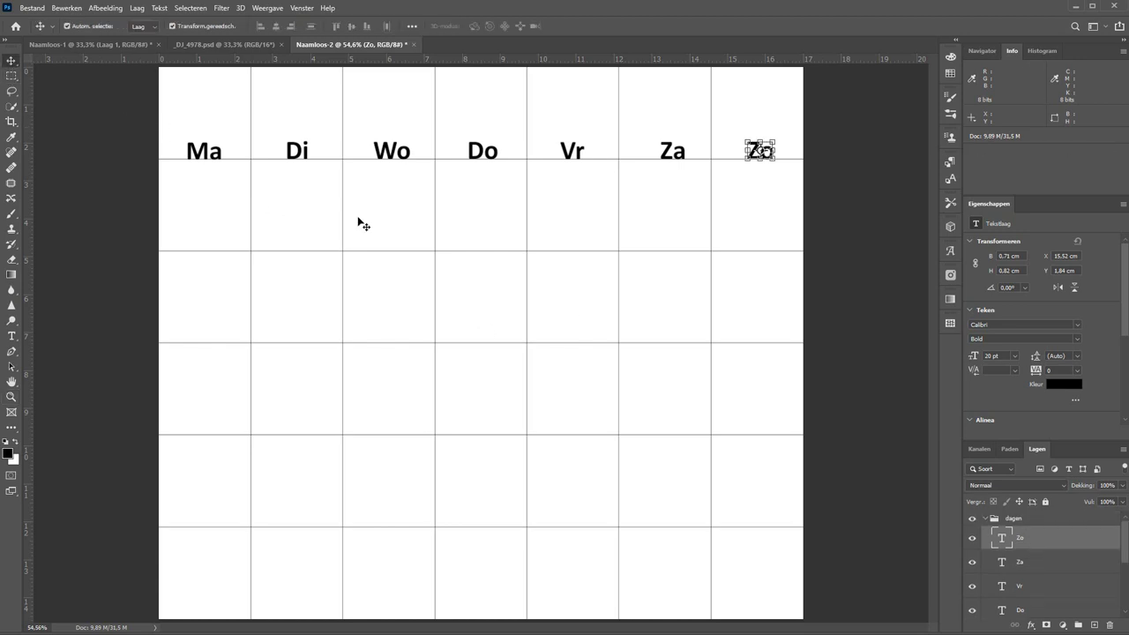
{"action": "left_click", "coordinate": [1036, 522]}
{"action": "left_click", "coordinate": [483, 153]}
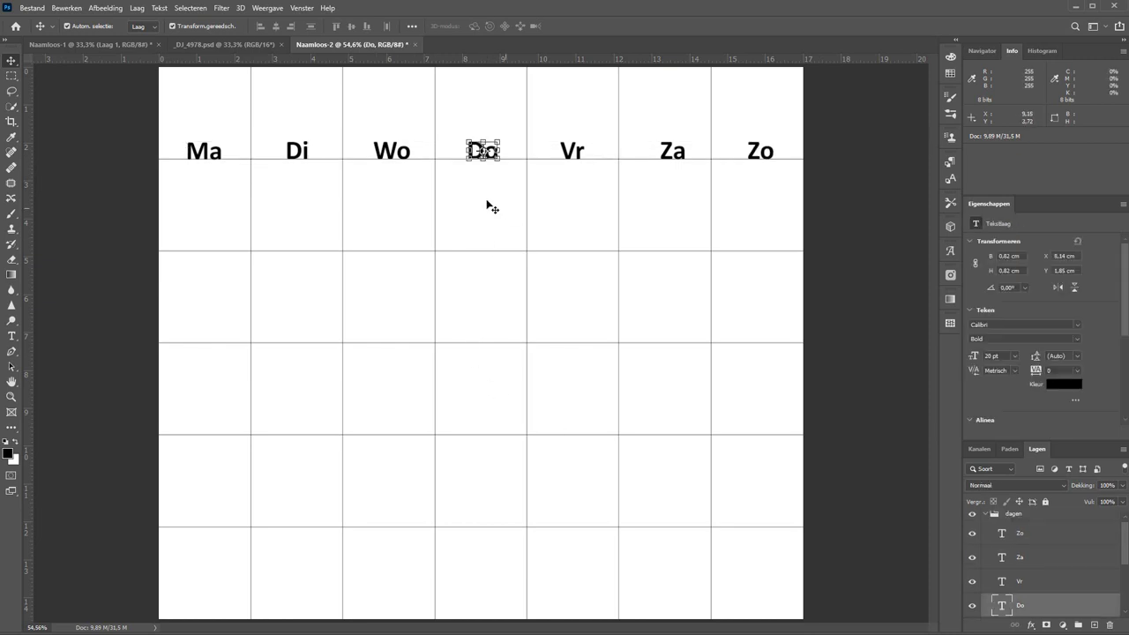
{"action": "left_click", "coordinate": [1014, 514]}
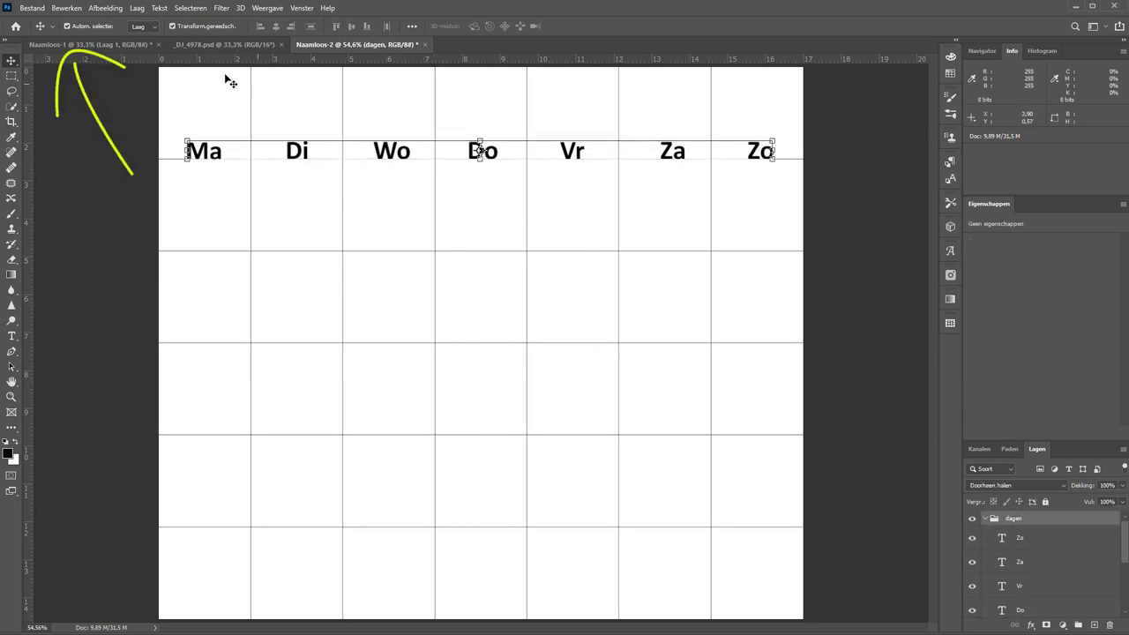
{"action": "left_click", "coordinate": [84, 29]}
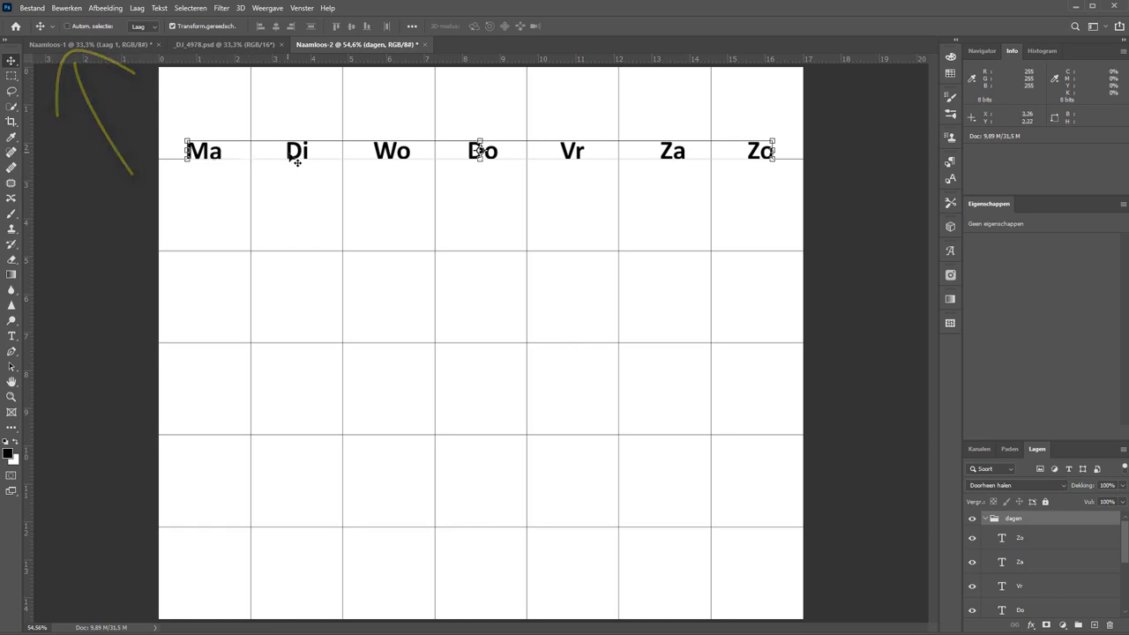
{"action": "left_click_drag", "start_coordinate": [290, 156], "coordinate": [289, 119]}
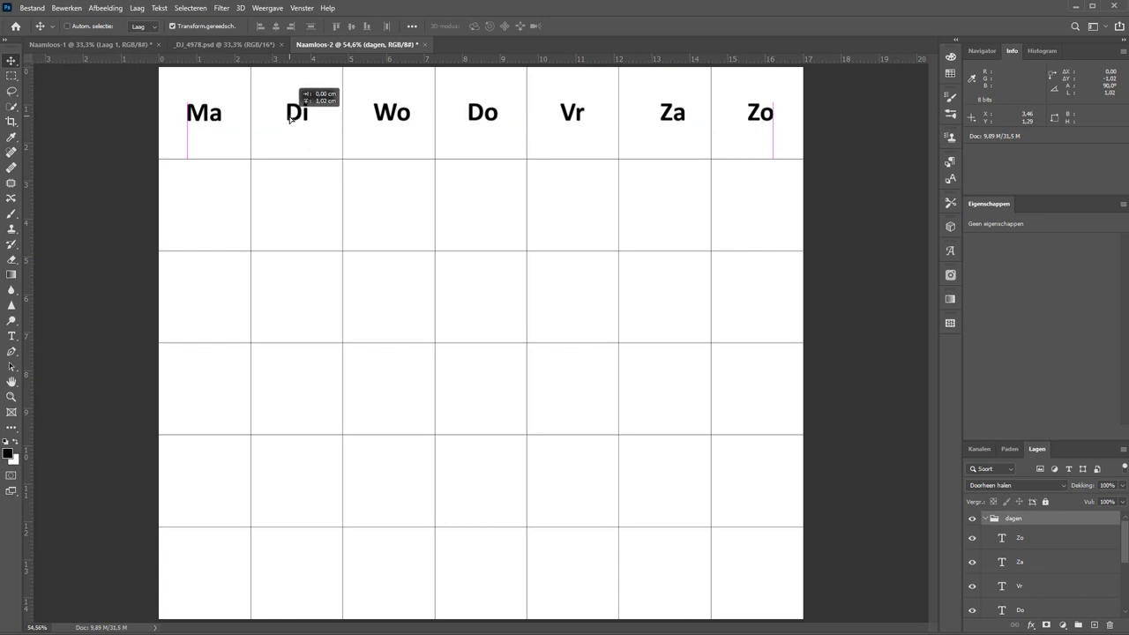
{"action": "left_click_drag", "start_coordinate": [289, 119], "coordinate": [289, 118]}
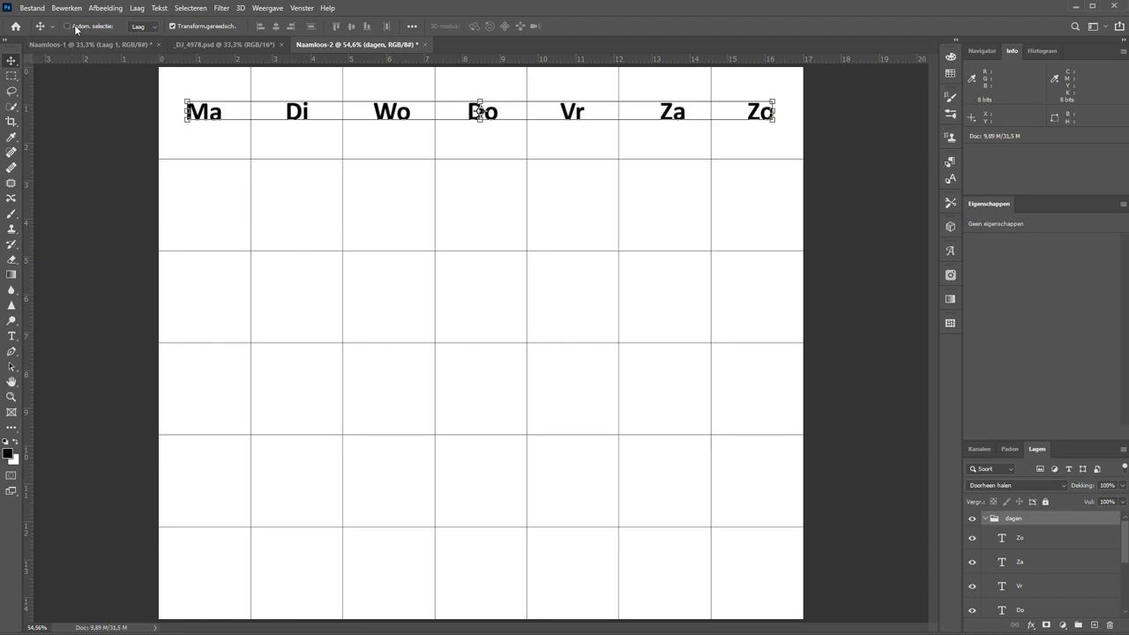
Step: Nudge the Za label left, deselect it, and collapse the dagen group
{"action": "left_click", "coordinate": [675, 138]}
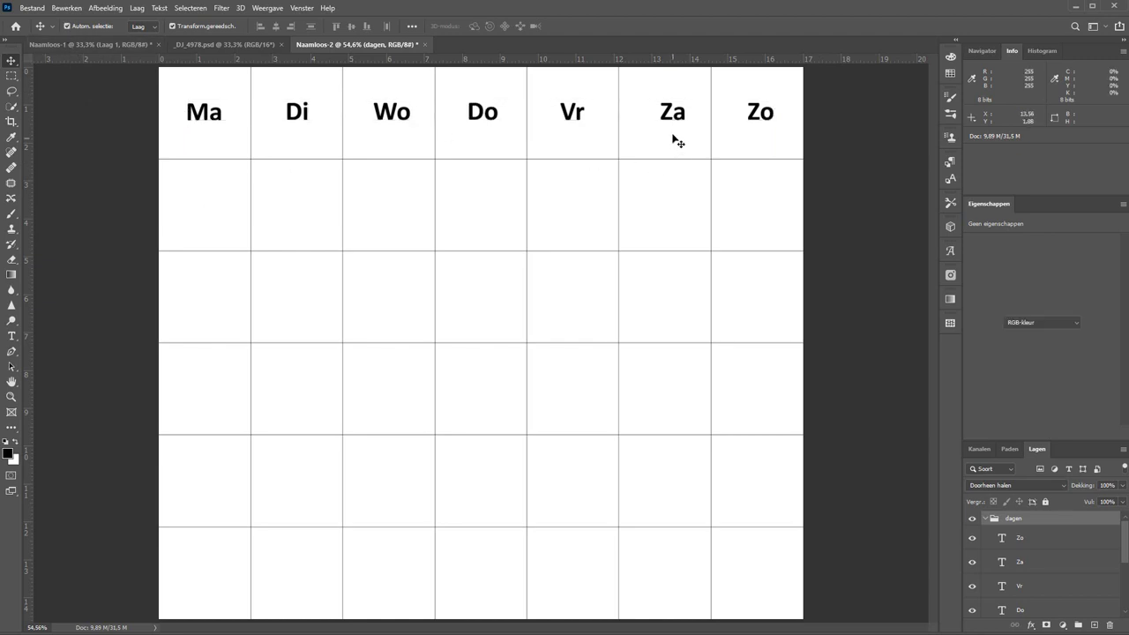
{"action": "left_click", "coordinate": [687, 116]}
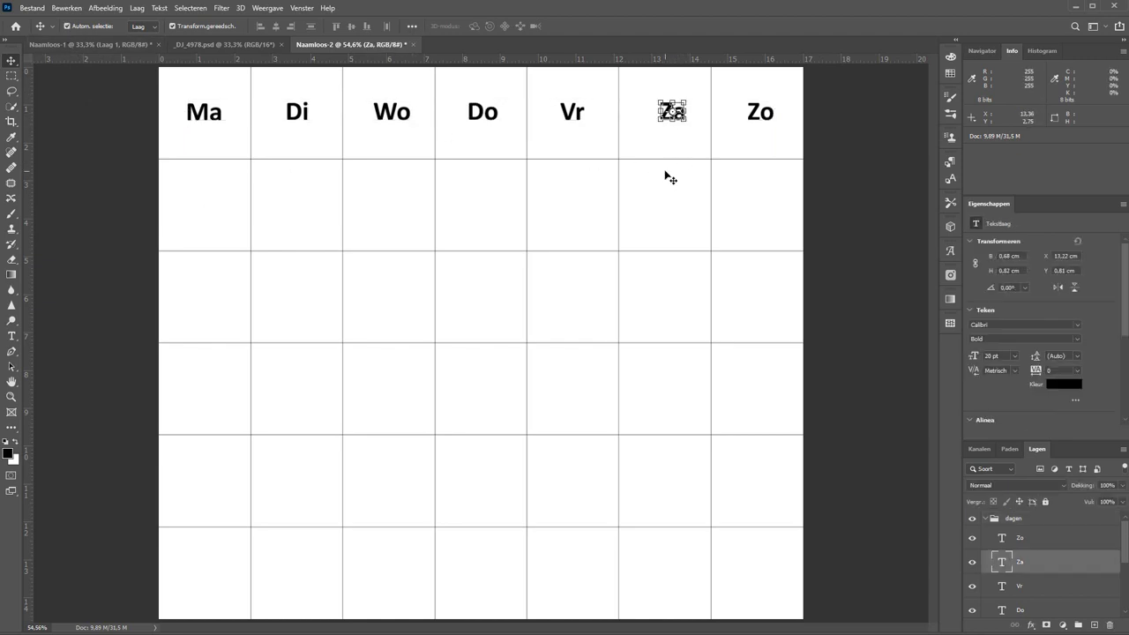
{"action": "key", "text": "Left"}
{"action": "key", "text": "Left"}
{"action": "key", "text": "Left"}
{"action": "left_click", "coordinate": [845, 170]}
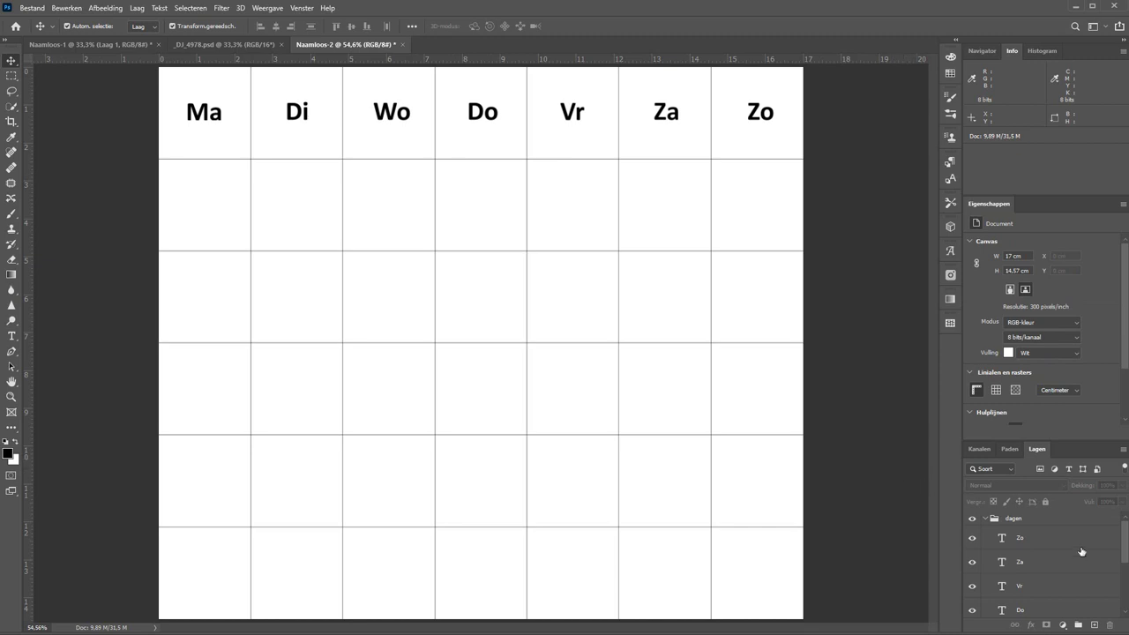
{"action": "left_click", "coordinate": [984, 518]}
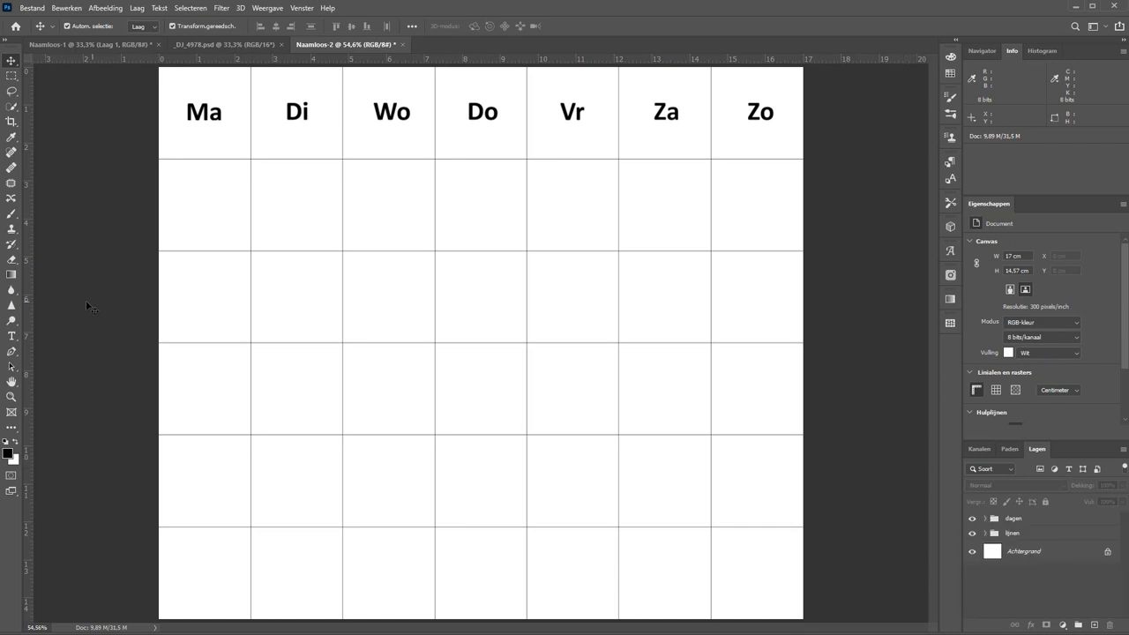
Step: Type dates 1 to 14 into the first two week rows of the grid
{"action": "left_click", "coordinate": [12, 336]}
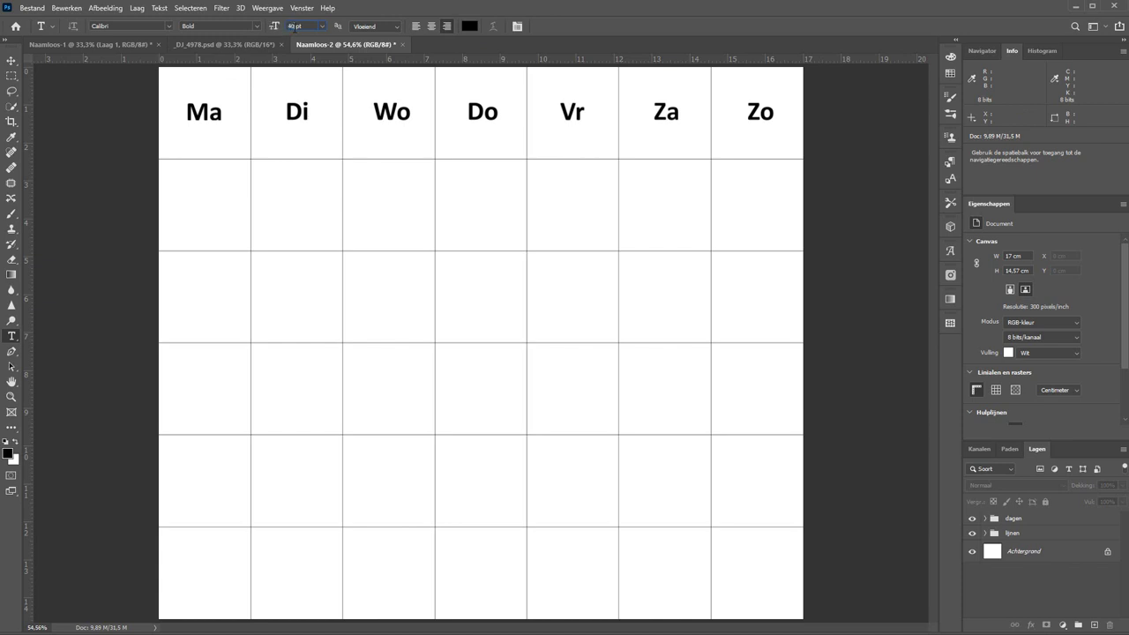
{"action": "left_click", "coordinate": [203, 212]}
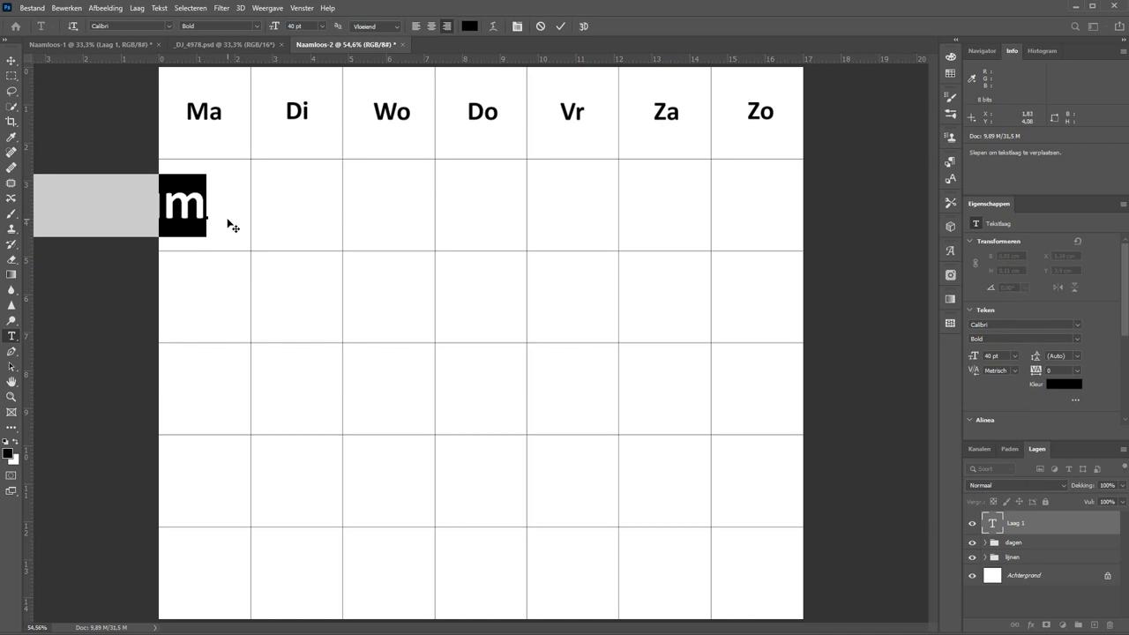
{"action": "type", "text": "1"}
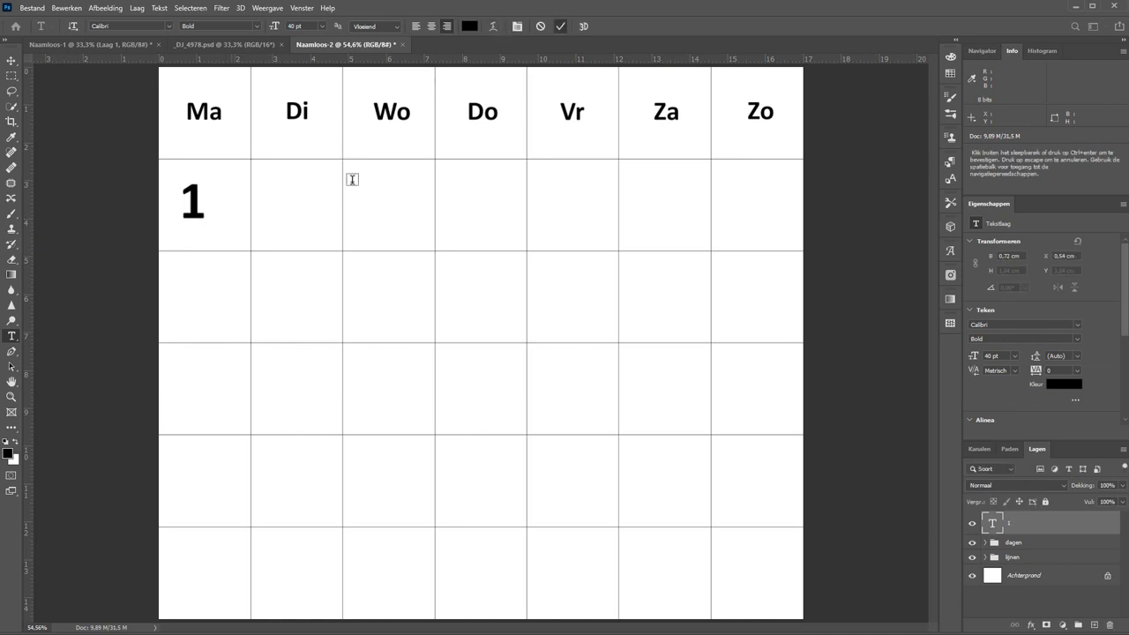
{"action": "left_click", "coordinate": [313, 211]}
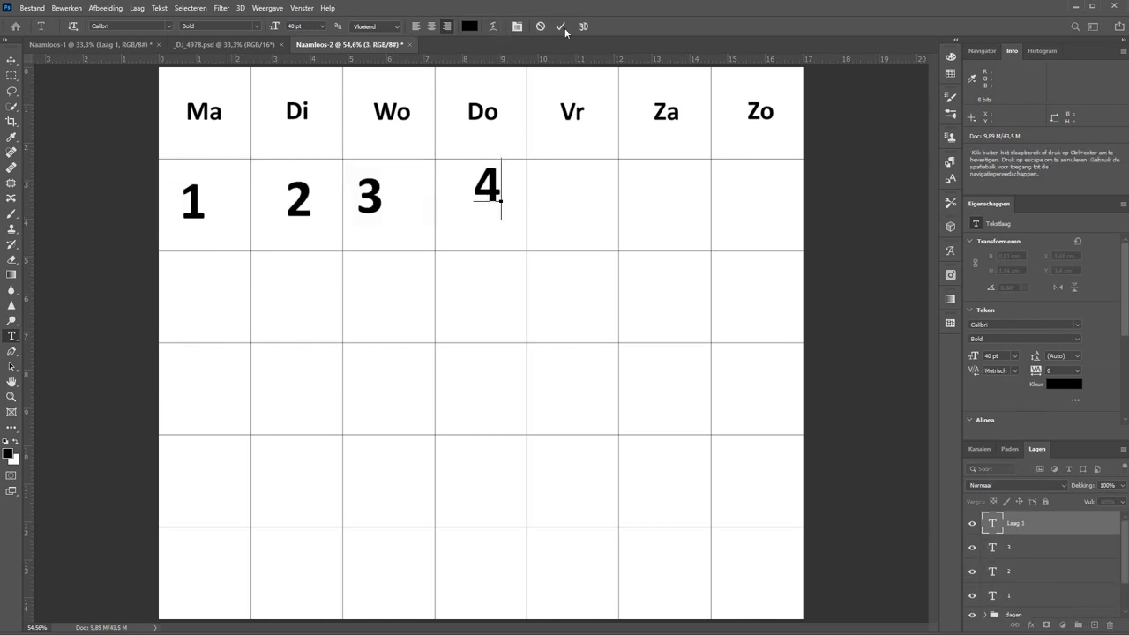
{"action": "left_click", "coordinate": [784, 221]}
{"action": "type", "text": "7"}
{"action": "left_click", "coordinate": [202, 315]}
{"action": "type", "text": "8"}
{"action": "left_click", "coordinate": [290, 310]}
{"action": "type", "text": "9"}
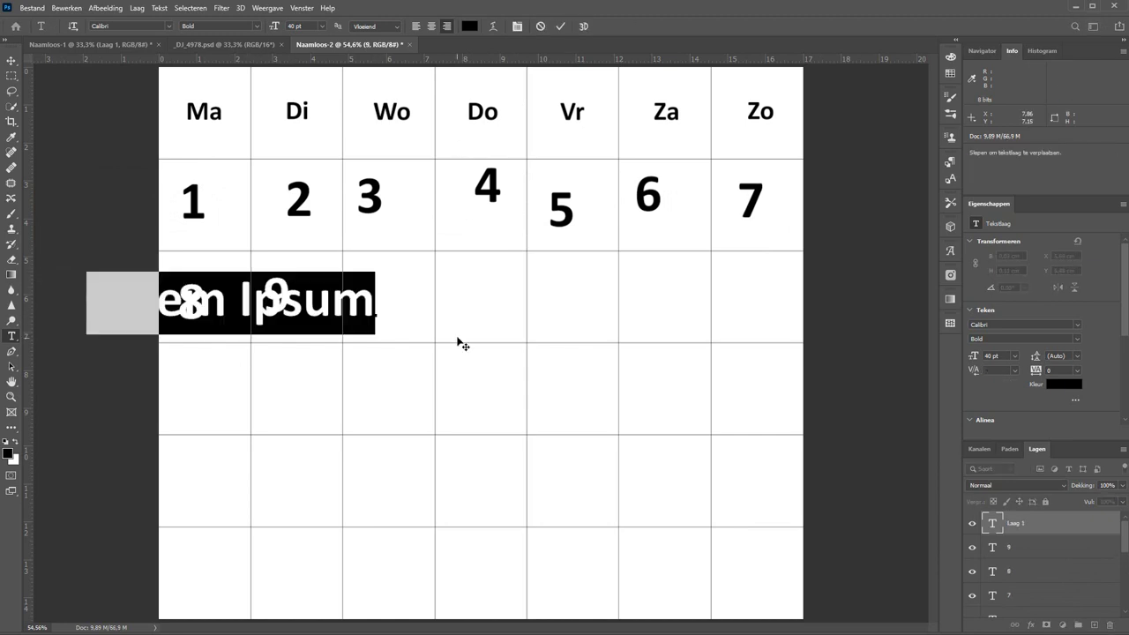
{"action": "type", "text": "10"}
{"action": "left_click", "coordinate": [498, 296]}
{"action": "left_click", "coordinate": [664, 291]}
{"action": "left_click", "coordinate": [759, 295]}
Step: Type dates 15 to 21 into the third week row
{"action": "left_click", "coordinate": [205, 388]}
{"action": "type", "text": "1"}
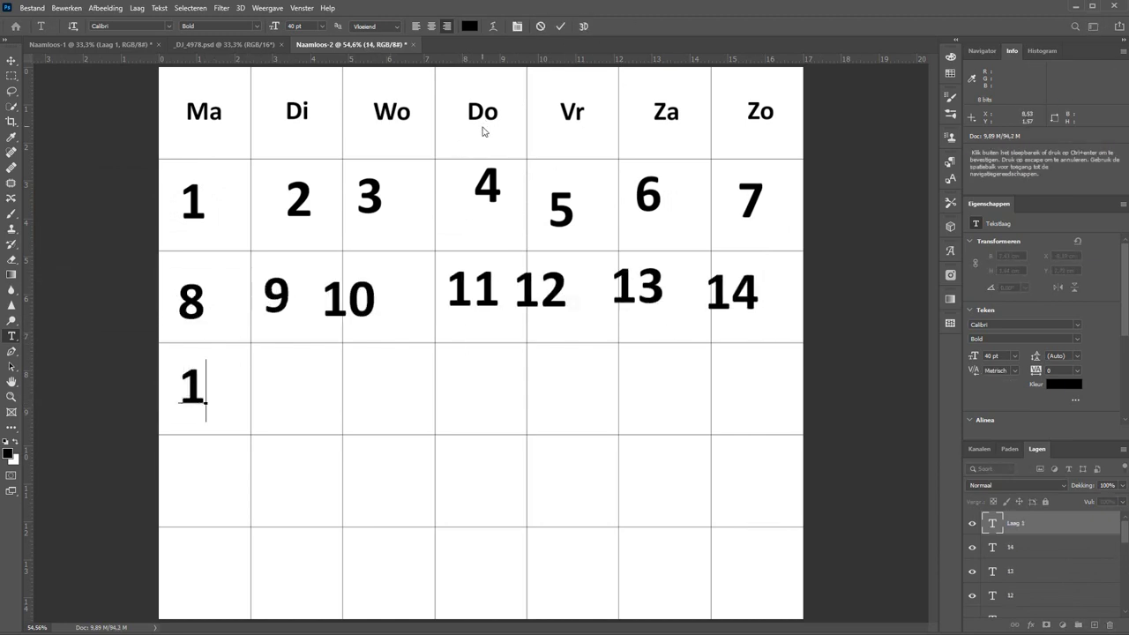
{"action": "type", "text": "5"}
{"action": "left_click", "coordinate": [280, 401]}
{"action": "type", "text": "16"}
{"action": "left_click", "coordinate": [351, 398]}
{"action": "type", "text": "17"}
{"action": "left_click", "coordinate": [445, 397]}
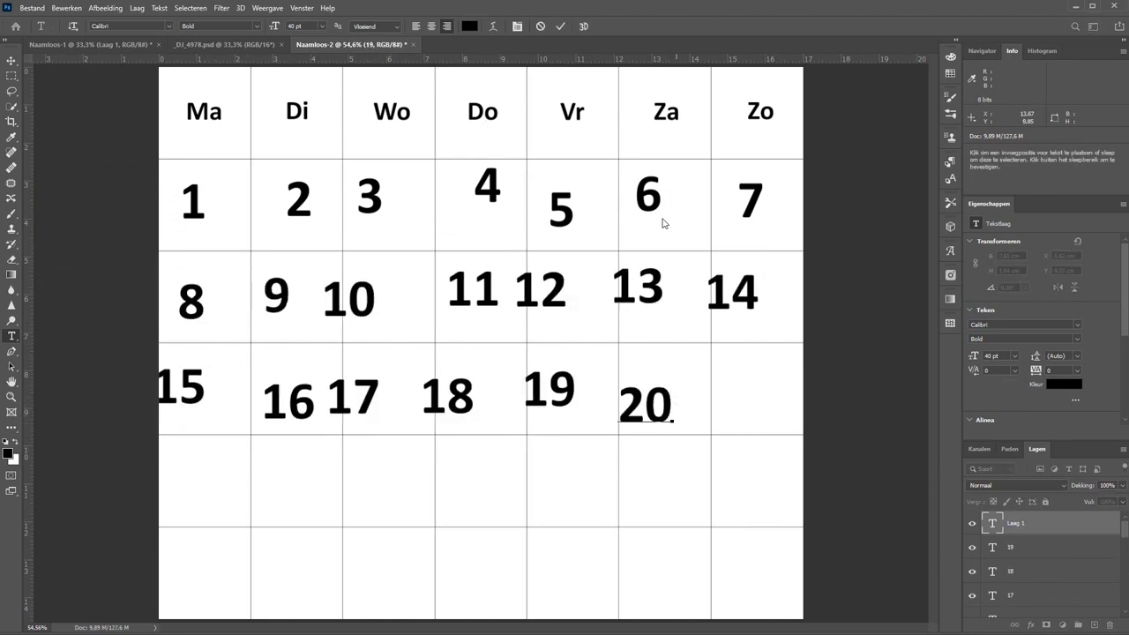
{"action": "left_click", "coordinate": [696, 398]}
{"action": "type", "text": "21"}
Step: Type dates 22 to 31 into the last two rows and commit the text
{"action": "left_click", "coordinate": [155, 498]}
{"action": "left_click", "coordinate": [231, 498]}
{"action": "left_click", "coordinate": [342, 505]}
{"action": "left_click", "coordinate": [431, 494]}
{"action": "type", "text": "25"}
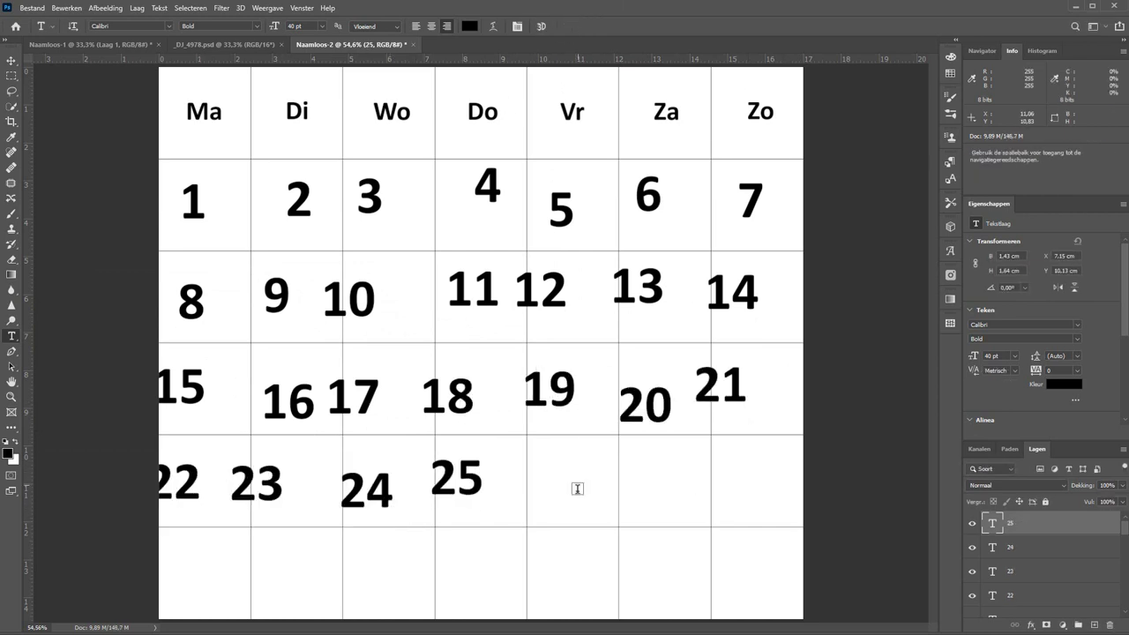
{"action": "left_click", "coordinate": [527, 493]}
{"action": "left_click", "coordinate": [605, 480]}
{"action": "left_click", "coordinate": [705, 494]}
{"action": "left_click", "coordinate": [159, 596]}
{"action": "left_click", "coordinate": [242, 591]}
{"action": "left_click", "coordinate": [325, 572]}
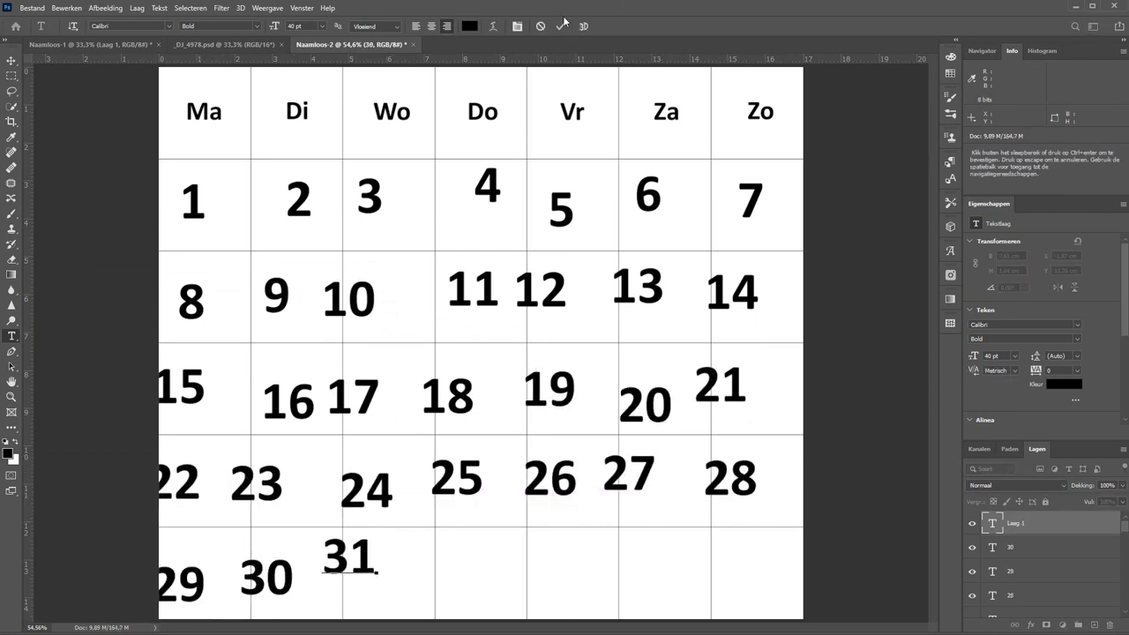
{"action": "left_click", "coordinate": [562, 25]}
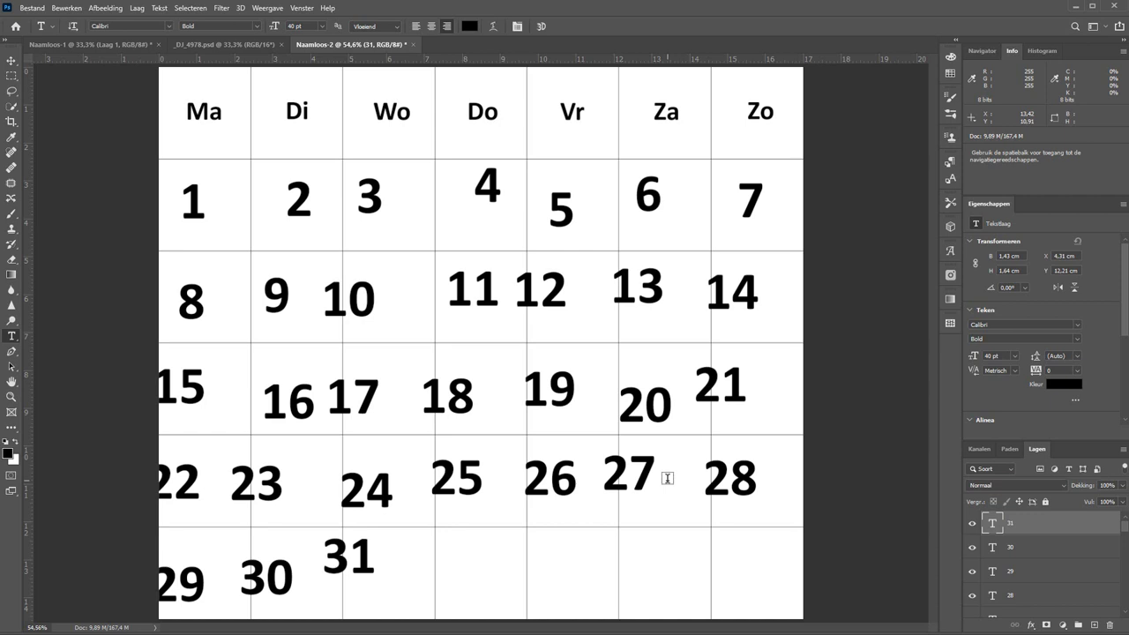
Step: Move dates 22 to 31 to the lower right of their cells
{"action": "left_click", "coordinate": [11, 62]}
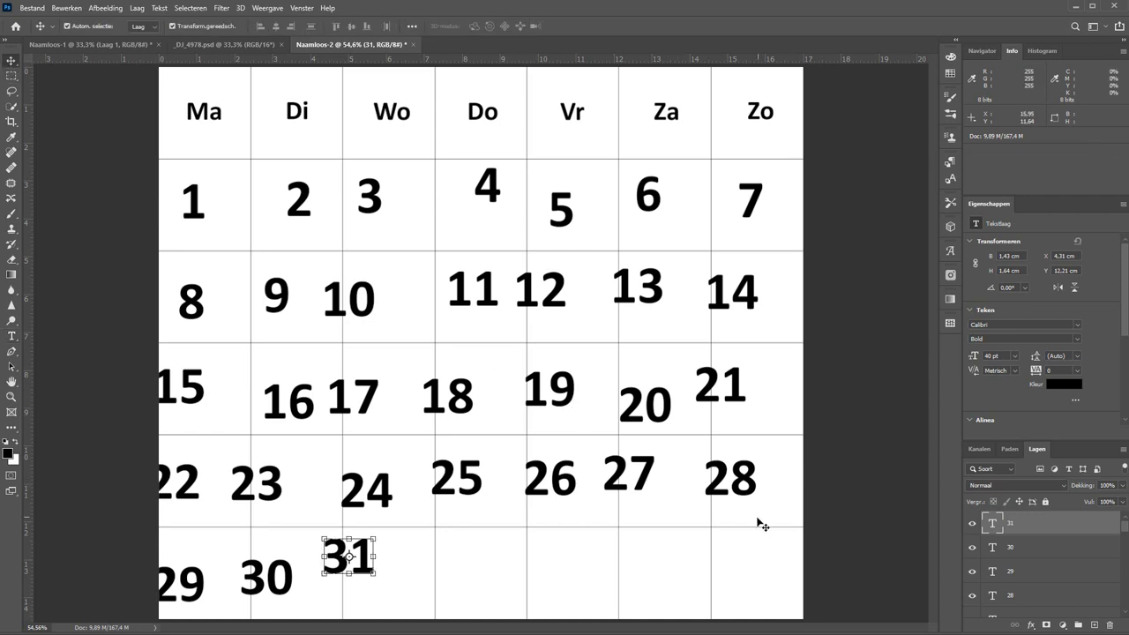
{"action": "left_click", "coordinate": [754, 491]}
{"action": "left_click_drag", "start_coordinate": [754, 491], "coordinate": [802, 522]}
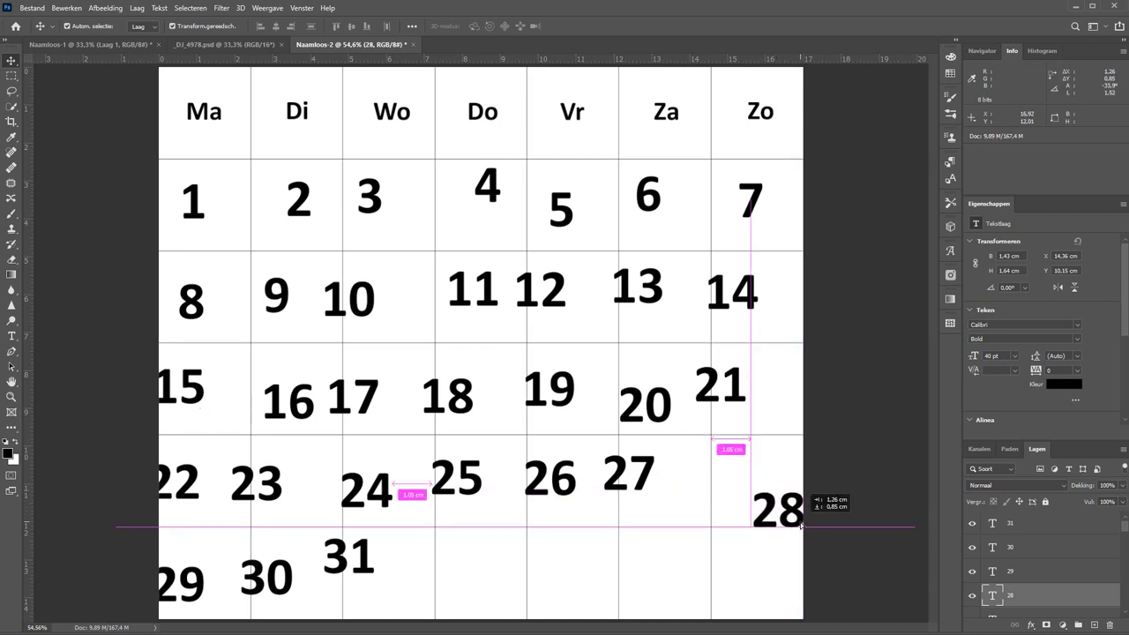
{"action": "left_click_drag", "start_coordinate": [629, 476], "coordinate": [687, 511]}
{"action": "left_click_drag", "start_coordinate": [550, 481], "coordinate": [592, 511]}
{"action": "left_click_drag", "start_coordinate": [456, 480], "coordinate": [502, 512]}
{"action": "left_click_drag", "start_coordinate": [366, 491], "coordinate": [407, 511]}
{"action": "left_click_drag", "start_coordinate": [348, 555], "coordinate": [408, 599]}
{"action": "left_click_drag", "start_coordinate": [266, 578], "coordinate": [316, 600]}
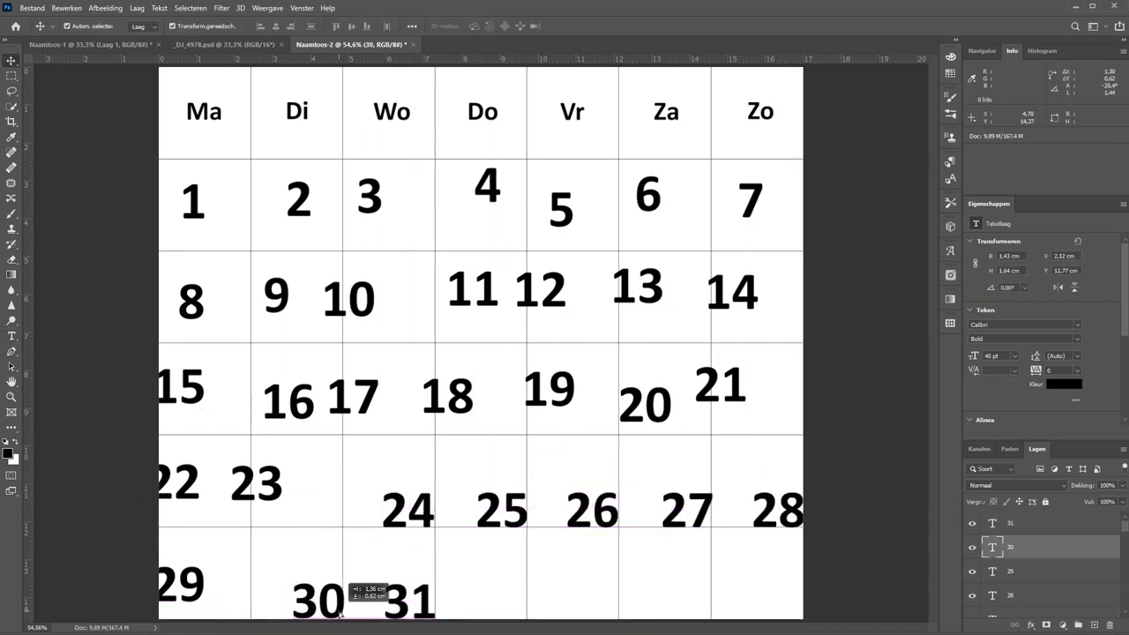
{"action": "left_click_drag", "start_coordinate": [181, 582], "coordinate": [225, 599]}
{"action": "left_click_drag", "start_coordinate": [178, 482], "coordinate": [225, 510]}
{"action": "left_click_drag", "start_coordinate": [256, 483], "coordinate": [317, 509]}
Step: Align dates 9 to 17 to the lower right of their cells
{"action": "mouse_move", "coordinate": [352, 397]}
{"action": "left_mouse_down"}
{"action": "mouse_move", "coordinate": [409, 415]}
{"action": "mouse_move", "coordinate": [685, 413]}
{"action": "left_mouse_up"}
{"action": "left_click_drag", "start_coordinate": [723, 388], "coordinate": [779, 420]}
{"action": "left_click_drag", "start_coordinate": [736, 295], "coordinate": [780, 329]}
{"action": "left_click_drag", "start_coordinate": [638, 290], "coordinate": [683, 330]}
{"action": "left_click_drag", "start_coordinate": [542, 291], "coordinate": [594, 327]}
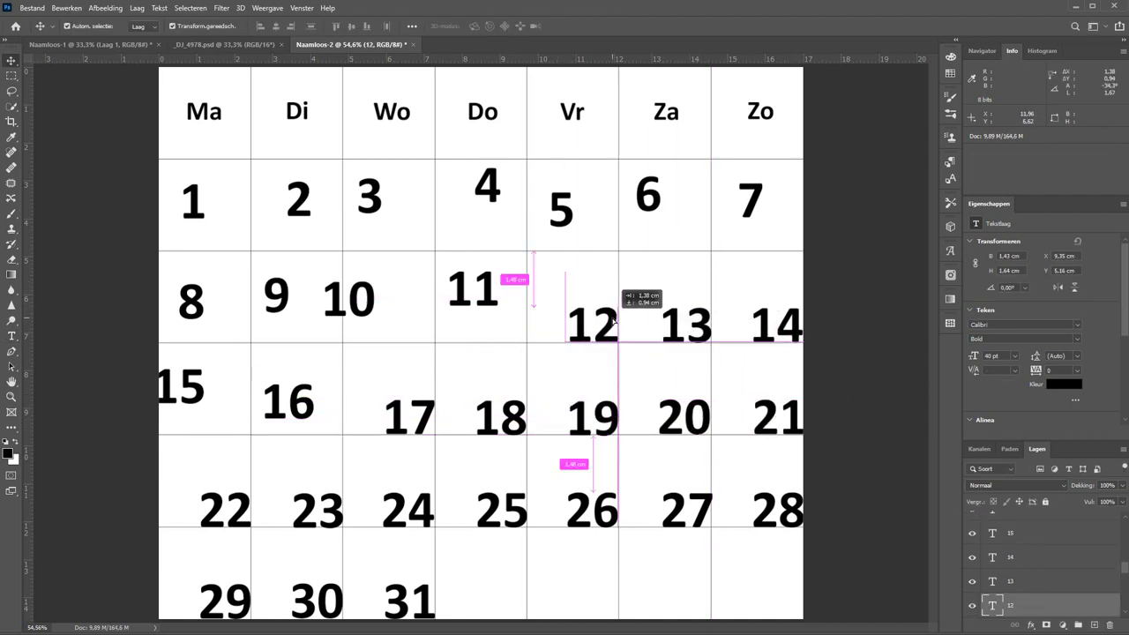
{"action": "left_click_drag", "start_coordinate": [474, 290], "coordinate": [504, 325]}
{"action": "left_click_drag", "start_coordinate": [350, 300], "coordinate": [410, 325]}
{"action": "left_click_drag", "start_coordinate": [276, 297], "coordinate": [330, 326]}
{"action": "left_click_drag", "start_coordinate": [287, 401], "coordinate": [316, 416]}
{"action": "left_click_drag", "start_coordinate": [201, 393], "coordinate": [248, 422]}
Step: Align dates 1 to 8 to the lower right of their cells
{"action": "left_click_drag", "start_coordinate": [191, 304], "coordinate": [238, 328]}
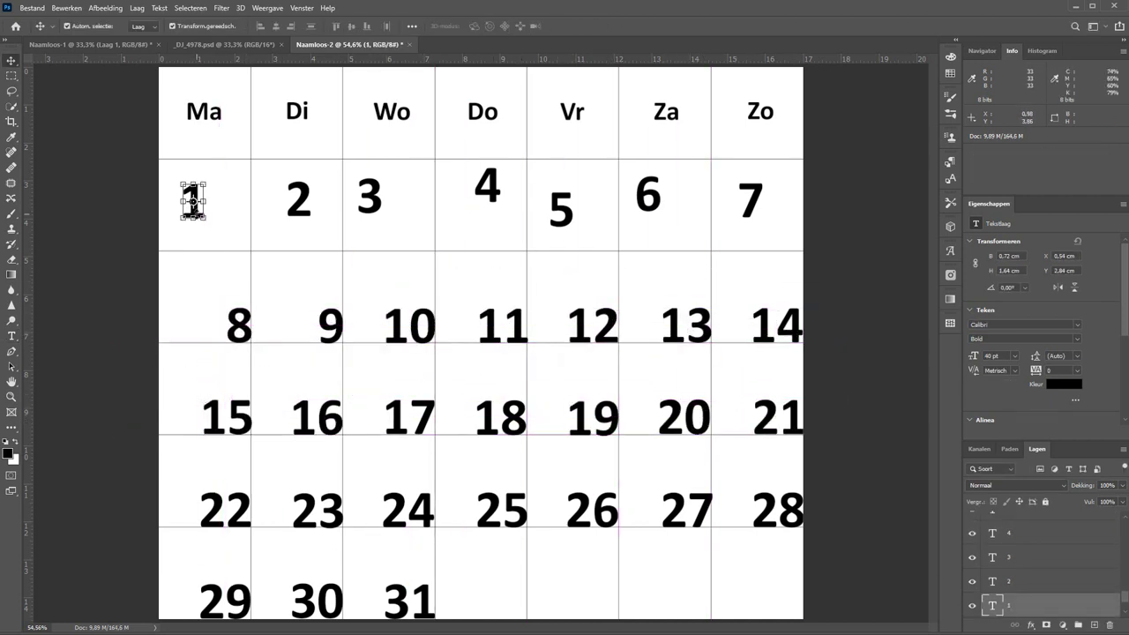
{"action": "left_click_drag", "start_coordinate": [192, 202], "coordinate": [239, 236]}
{"action": "left_click_drag", "start_coordinate": [298, 201], "coordinate": [331, 235]}
{"action": "left_click_drag", "start_coordinate": [487, 189], "coordinate": [511, 238]}
{"action": "left_click_drag", "start_coordinate": [561, 210], "coordinate": [607, 235]}
{"action": "left_click_drag", "start_coordinate": [658, 208], "coordinate": [708, 248]}
{"action": "left_click_drag", "start_coordinate": [748, 200], "coordinate": [785, 233]}
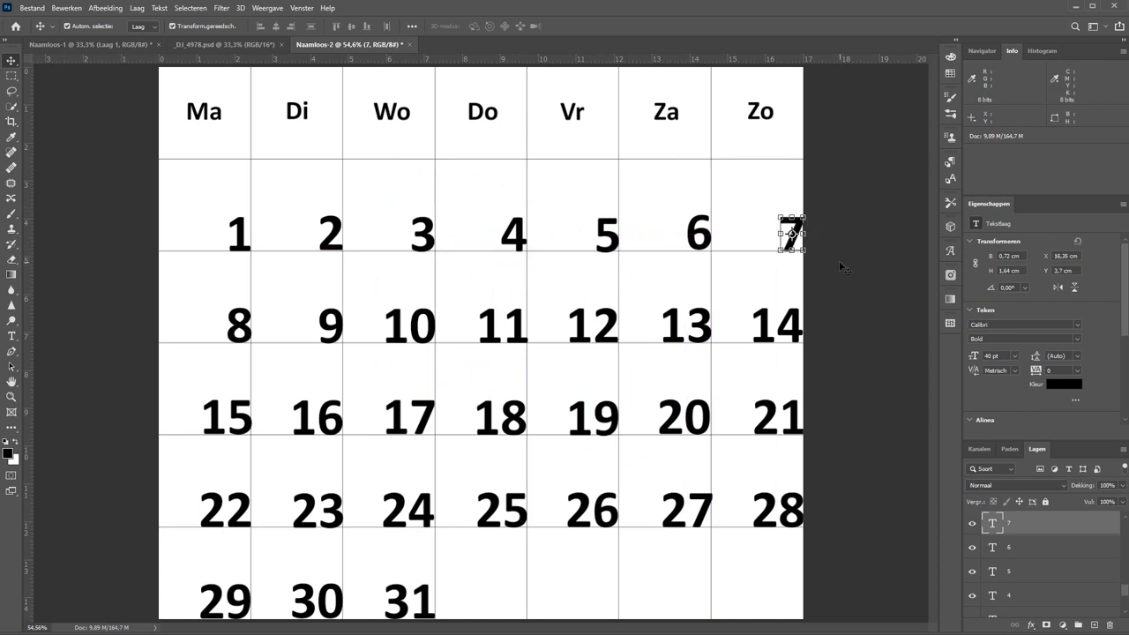
Step: Select all date layers from 31 to 1 in the Layers panel
{"action": "left_click", "coordinate": [310, 596]}
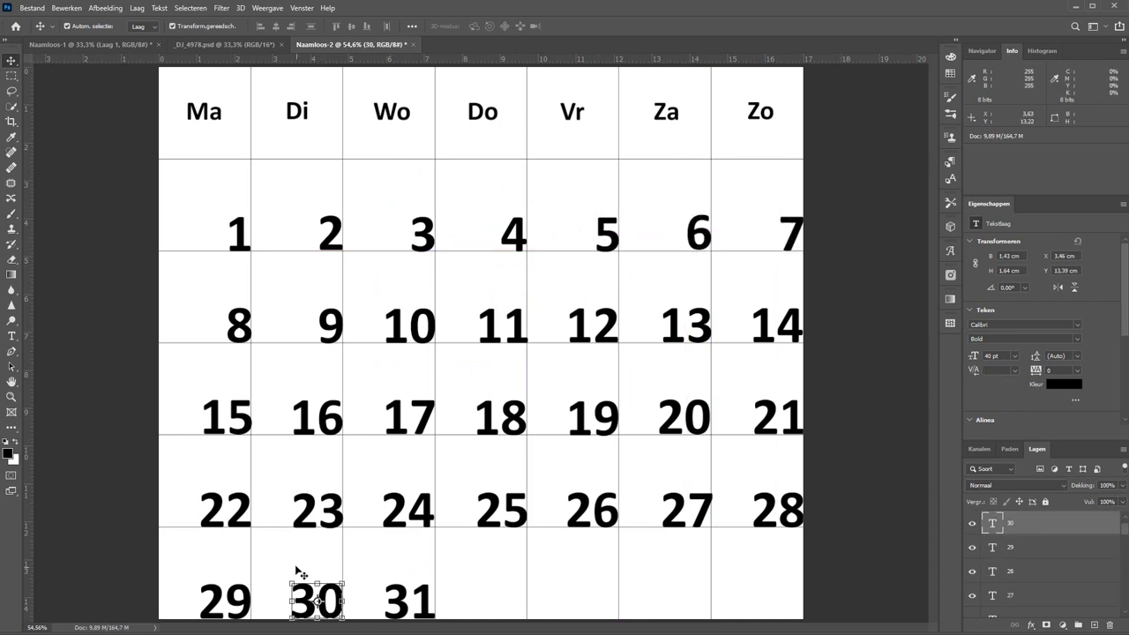
{"action": "left_click", "coordinate": [141, 537]}
{"action": "left_click", "coordinate": [133, 536]}
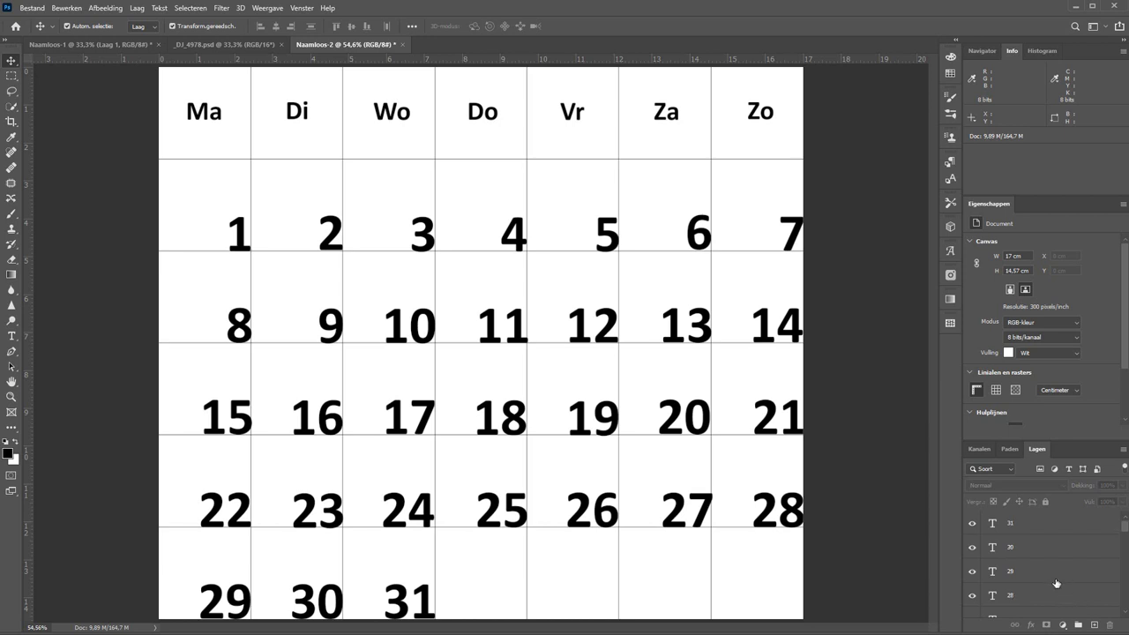
{"action": "left_click", "coordinate": [1025, 526]}
{"action": "scroll", "coordinate": [1050, 591], "scroll_direction": "down", "scroll_amount": 3}
{"action": "scroll", "coordinate": [1049, 598], "scroll_direction": "down", "scroll_amount": 10}
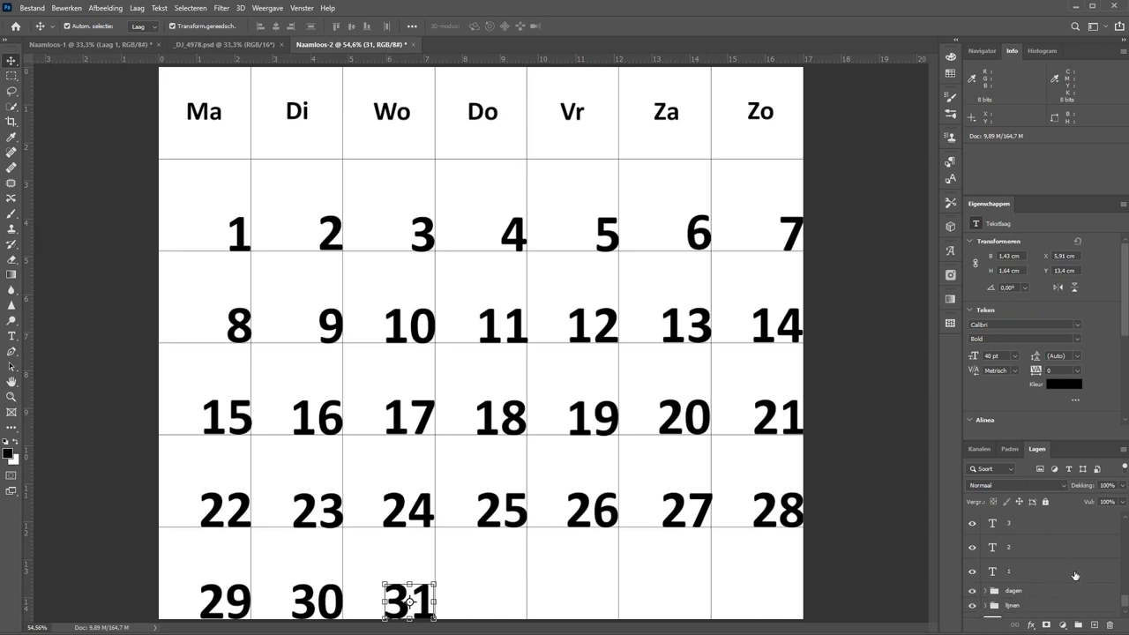
{"action": "left_click", "coordinate": [1063, 576], "text": "shift"}
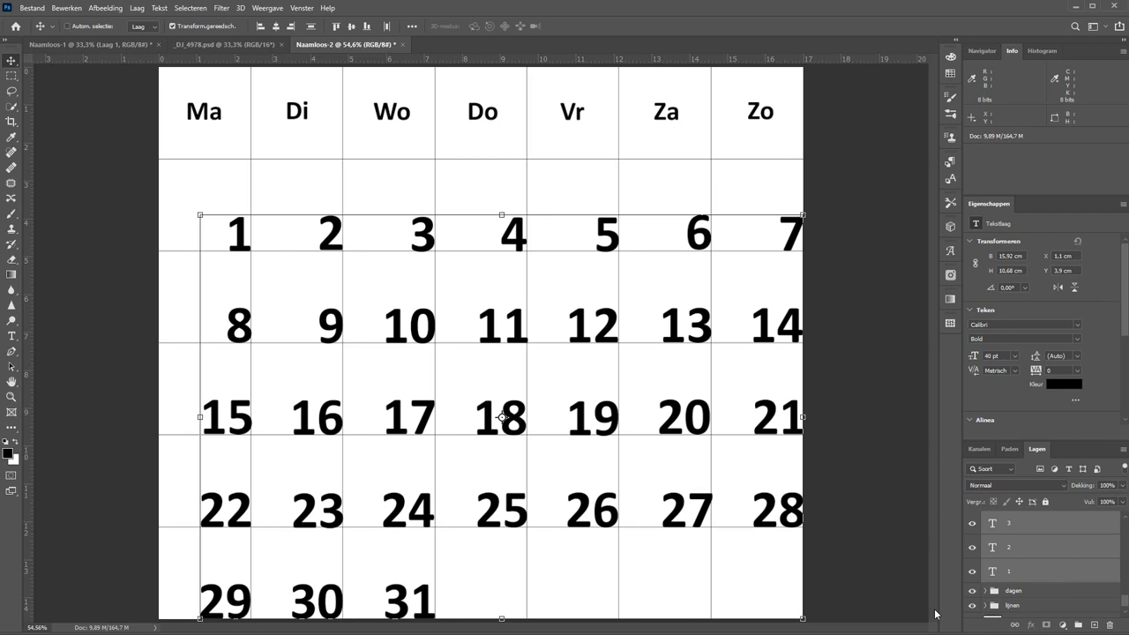
Step: Group the selected date number layers into a group named getallen
{"action": "key", "text": "ctrl+g"}
{"action": "double_click", "coordinate": [1014, 520]}
{"action": "type", "text": "d"}
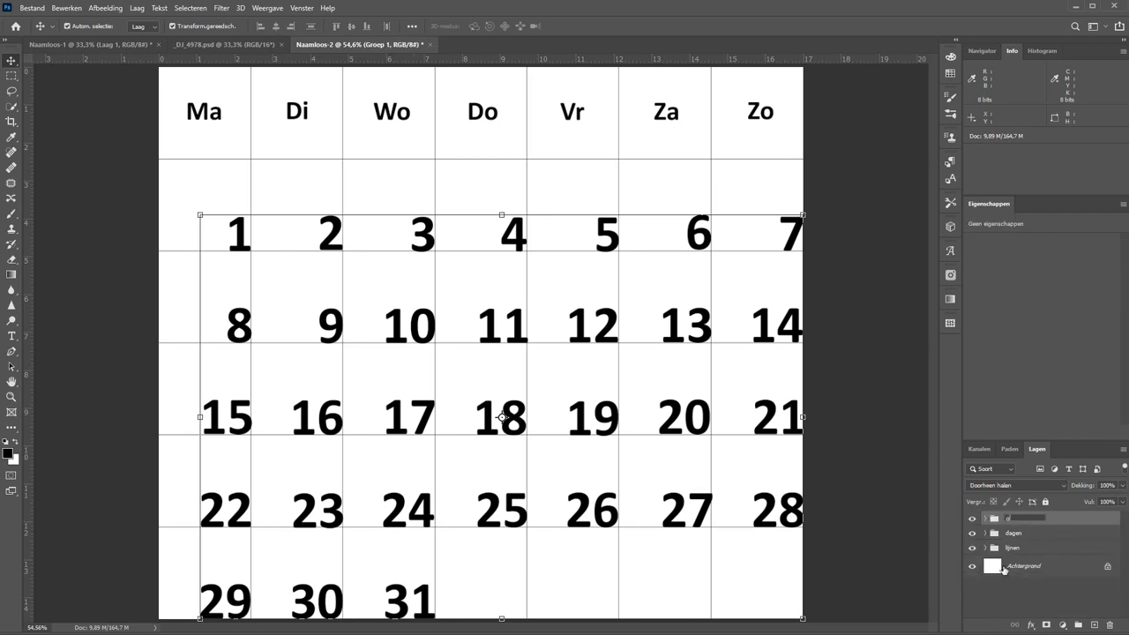
{"action": "type", "text": "atallen"}
{"action": "key", "text": "Return"}
Step: Nudge the getallen group two steps left and two steps up
{"action": "key", "text": "Left"}
{"action": "key", "text": "Left"}
{"action": "key", "text": "Left"}
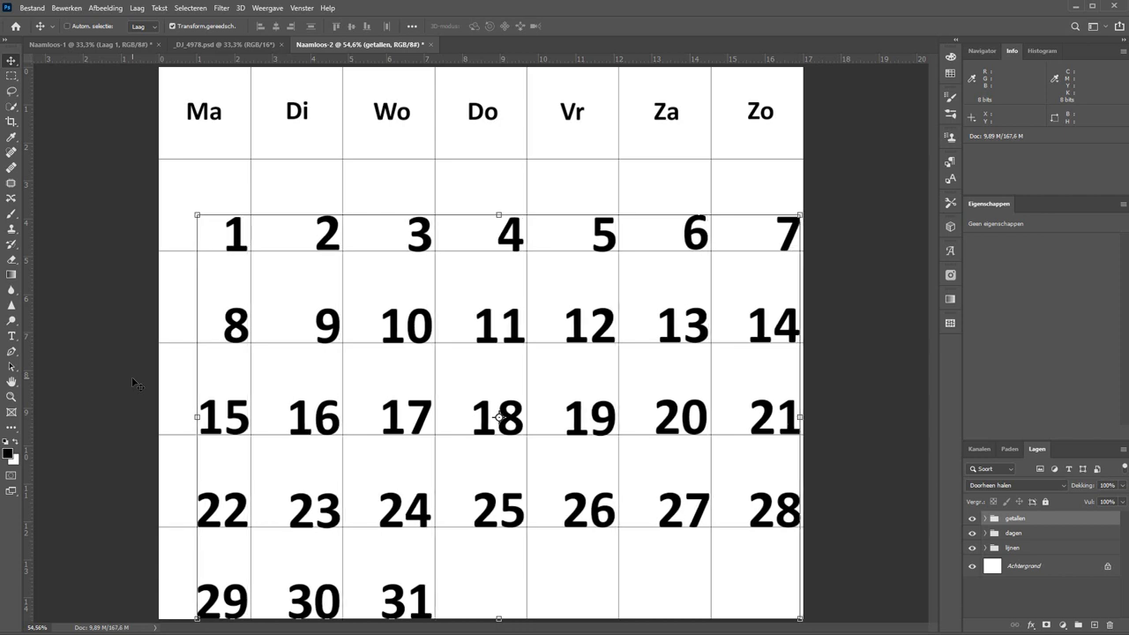
{"action": "key", "text": "Left"}
{"action": "key", "text": "Left"}
{"action": "key", "text": "Left"}
{"action": "key", "text": "Left"}
{"action": "key", "text": "Left"}
{"action": "key", "text": "Left"}
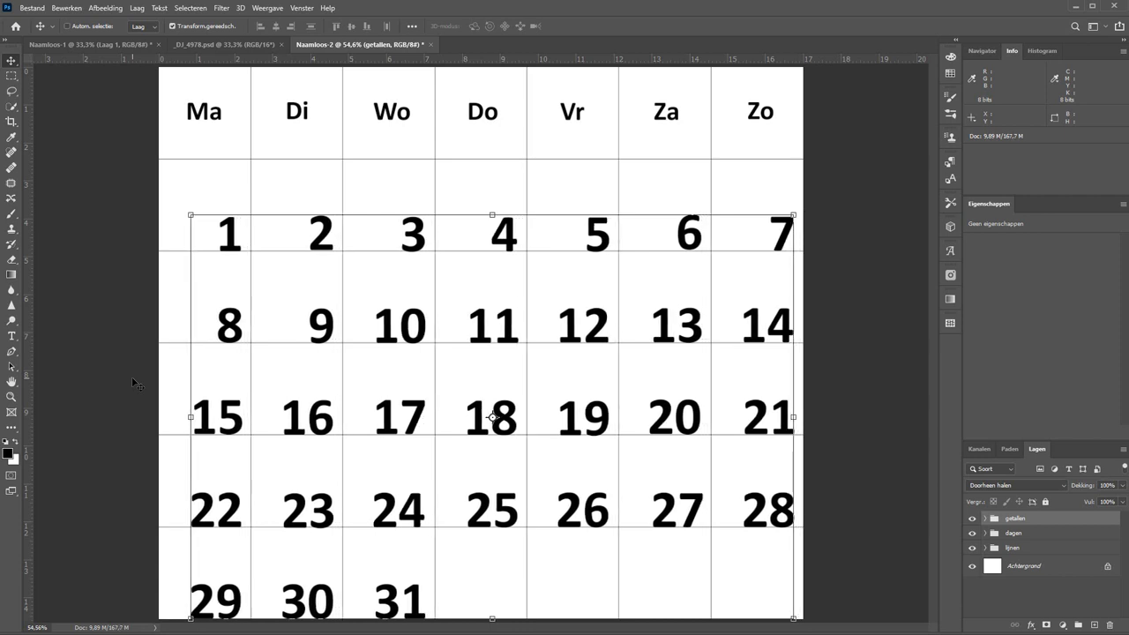
{"action": "key", "text": "Up"}
{"action": "key", "text": "Up"}
{"action": "key", "text": "Up"}
{"action": "key", "text": "Up"}
{"action": "key", "text": "Up"}
{"action": "key", "text": "Up"}
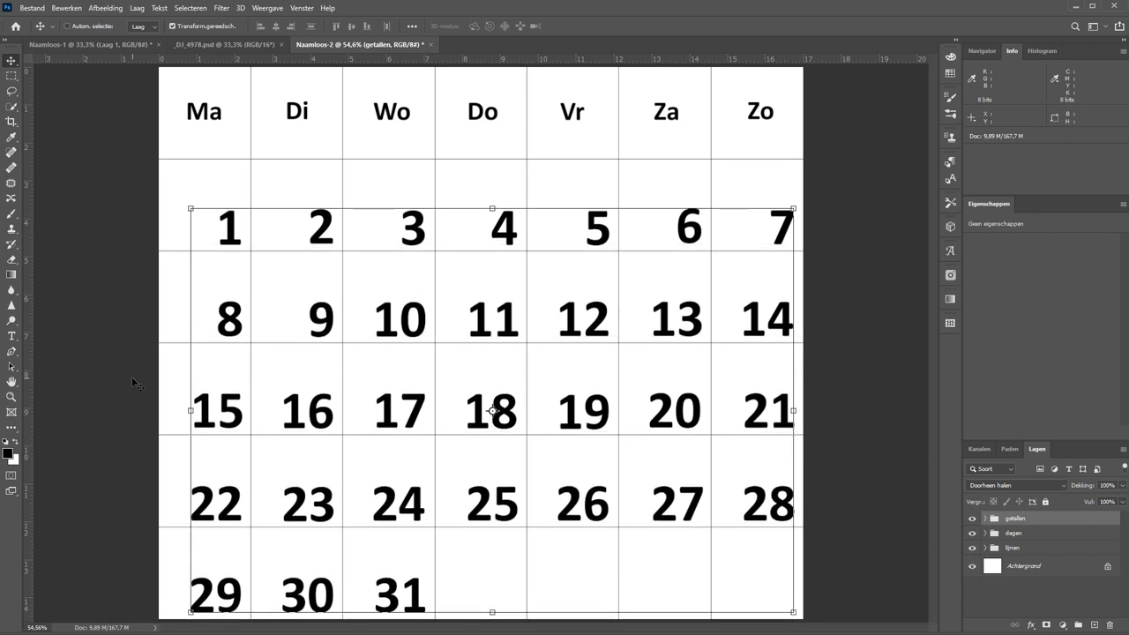
{"action": "key", "text": "Up"}
{"action": "key", "text": "Up"}
{"action": "key", "text": "Up"}
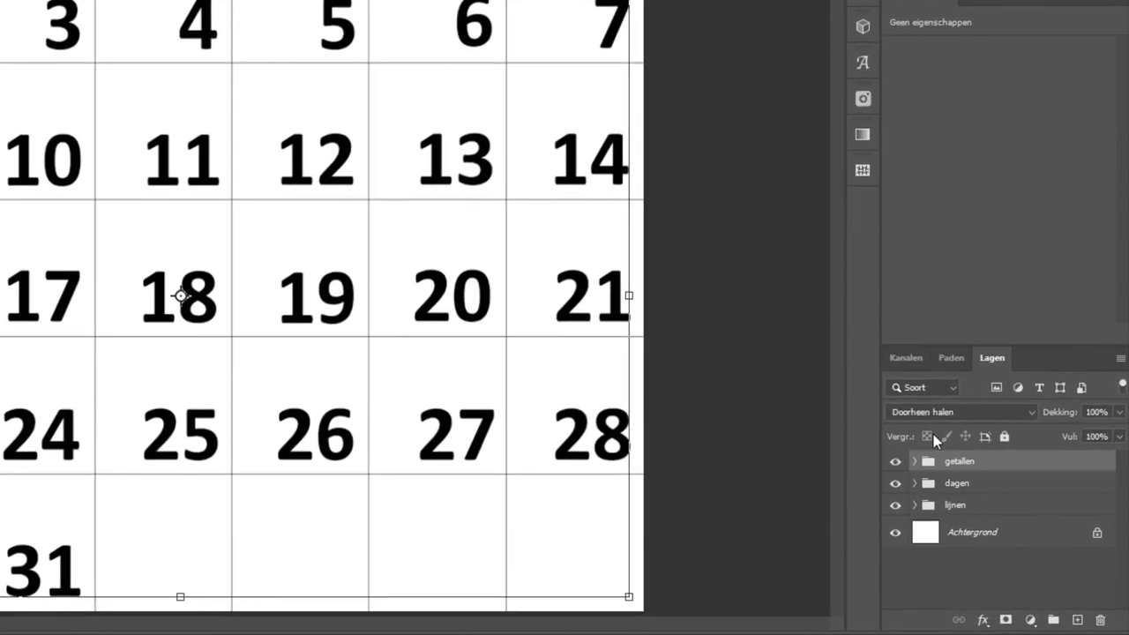
Step: Lower the getallen group's opacity to 36%, then further to 30%
{"action": "left_click_drag", "start_coordinate": [1065, 414], "coordinate": [1020, 414]}
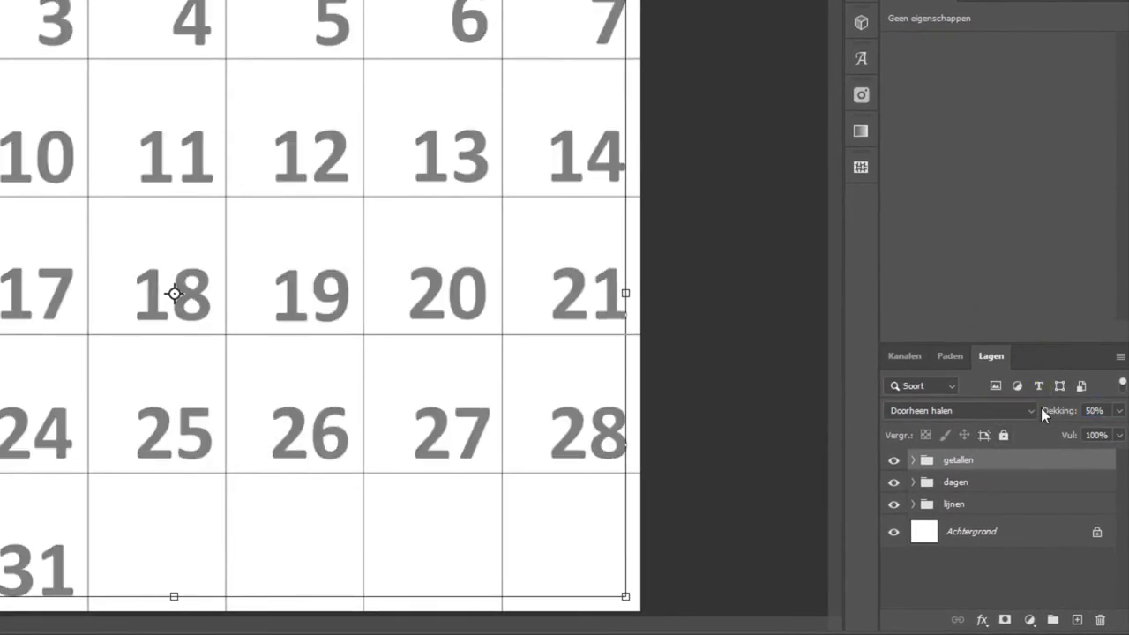
{"action": "type", "text": "36"}
{"action": "key", "text": "Return"}
{"action": "left_click_drag", "start_coordinate": [1047, 417], "coordinate": [1041, 420]}
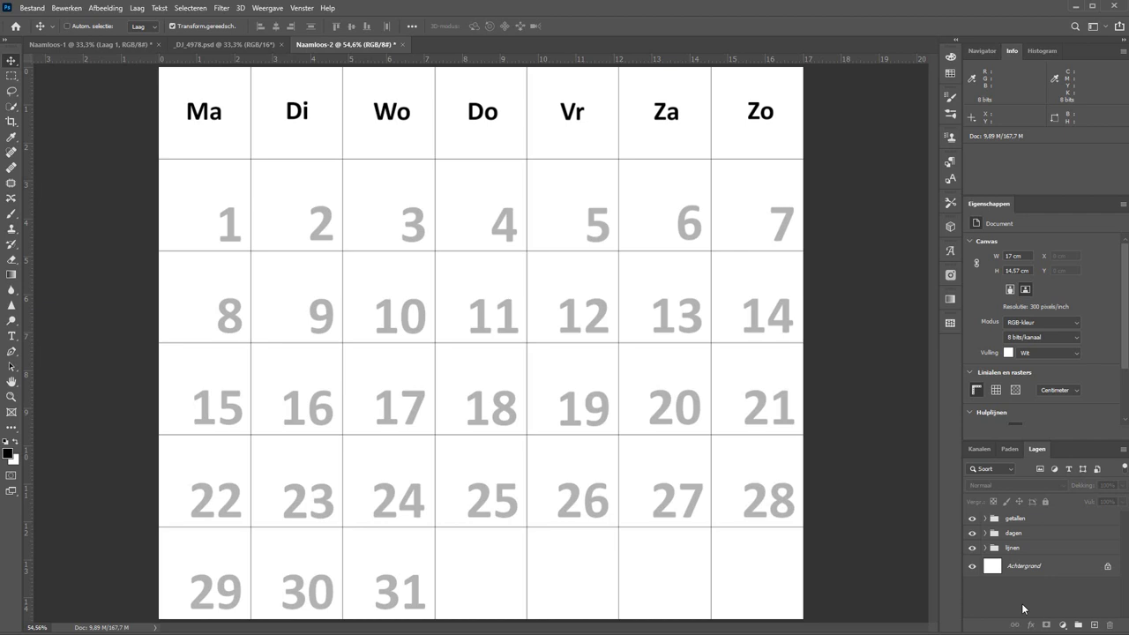
Step: Check the lijnen group's Vorm layers, then flatten everything into one Achtergrond layer
{"action": "left_click", "coordinate": [1045, 548]}
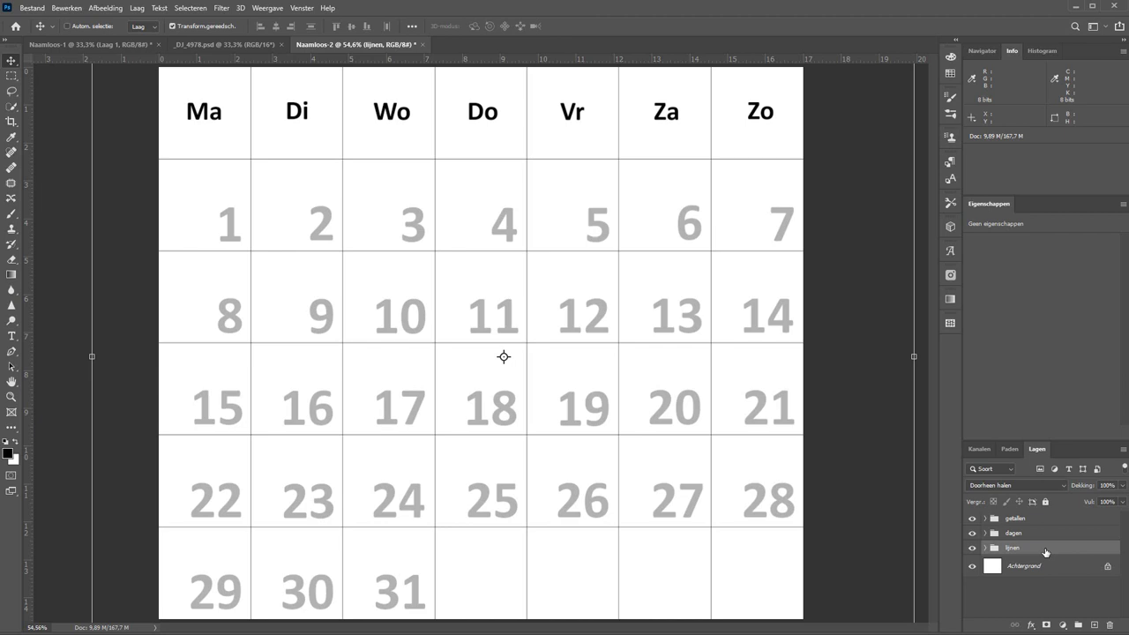
{"action": "left_click", "coordinate": [985, 549]}
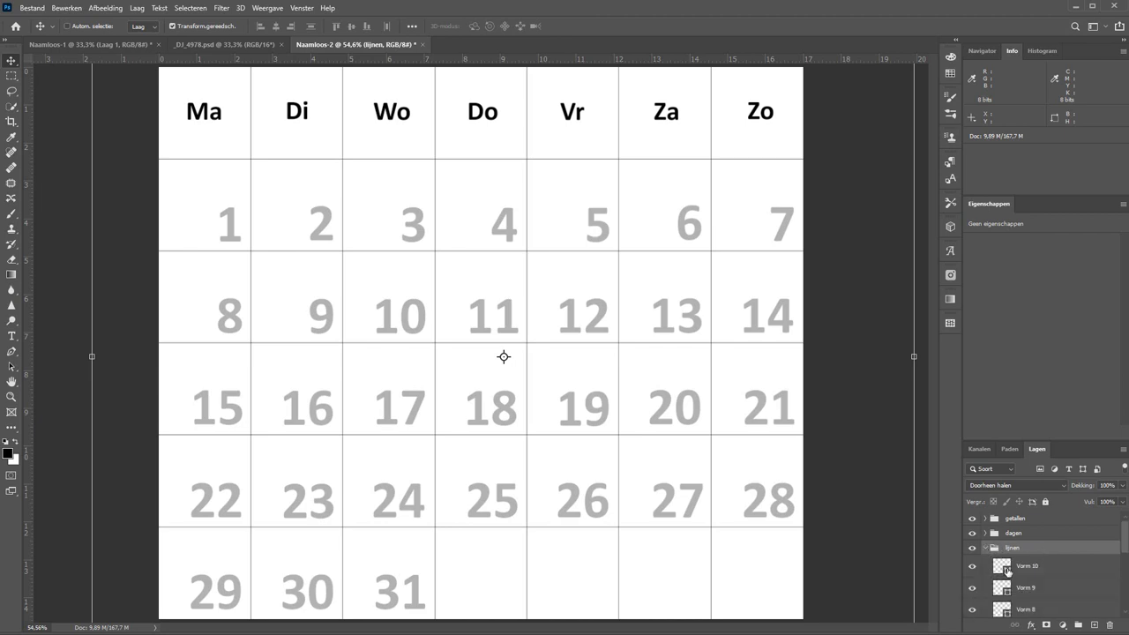
{"action": "left_click", "coordinate": [1006, 569]}
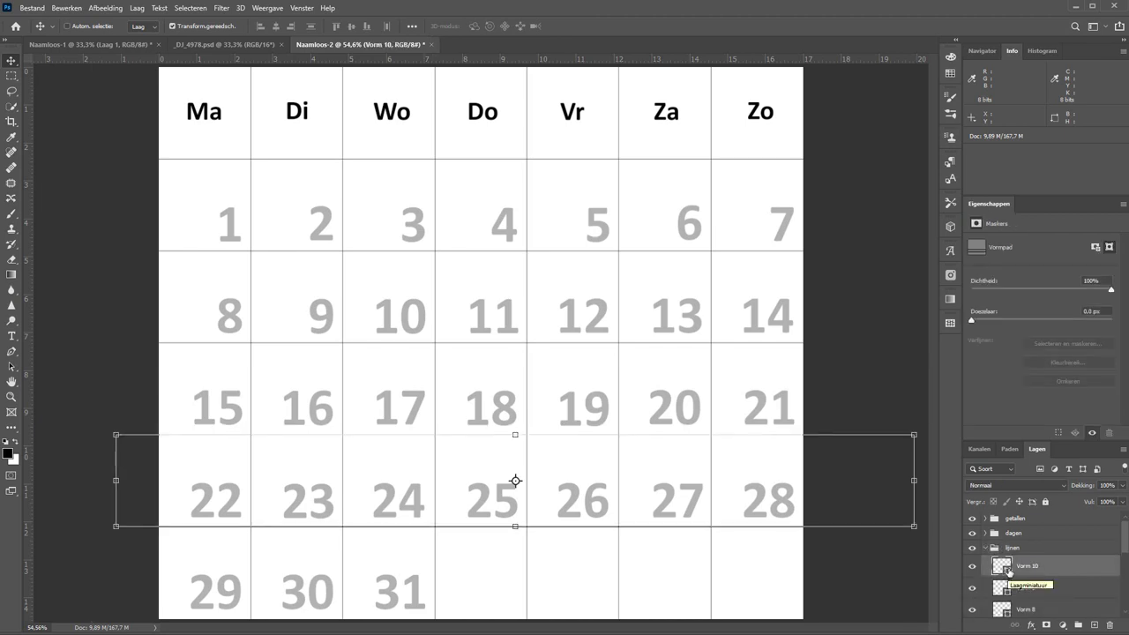
{"action": "left_click", "coordinate": [986, 549]}
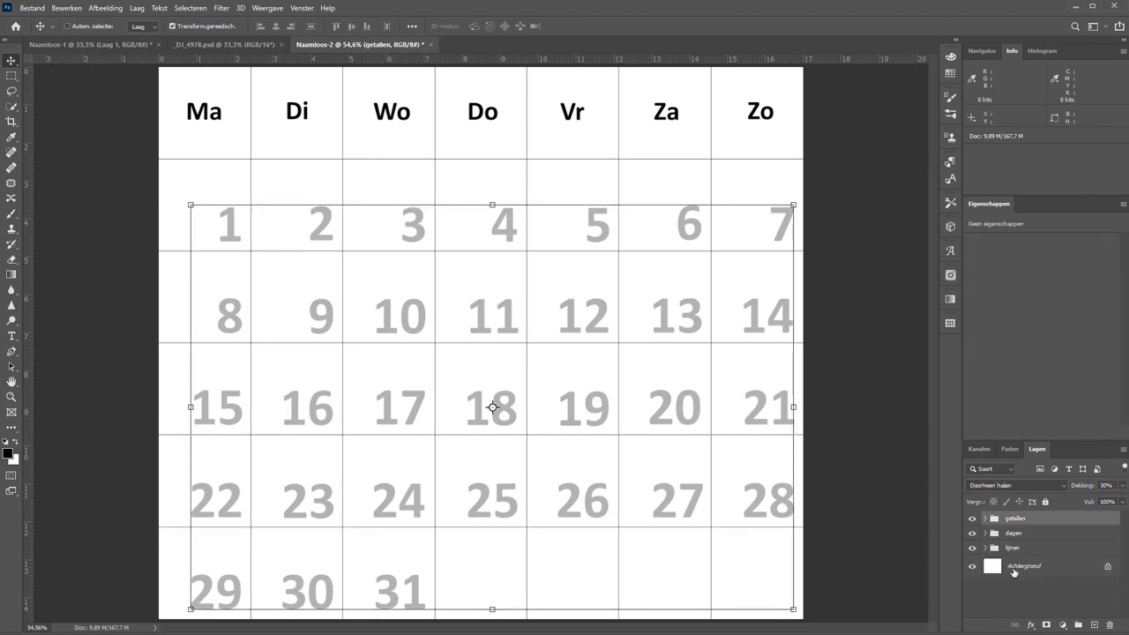
{"action": "right_click", "coordinate": [1062, 571]}
{"action": "left_click", "coordinate": [1046, 531]}
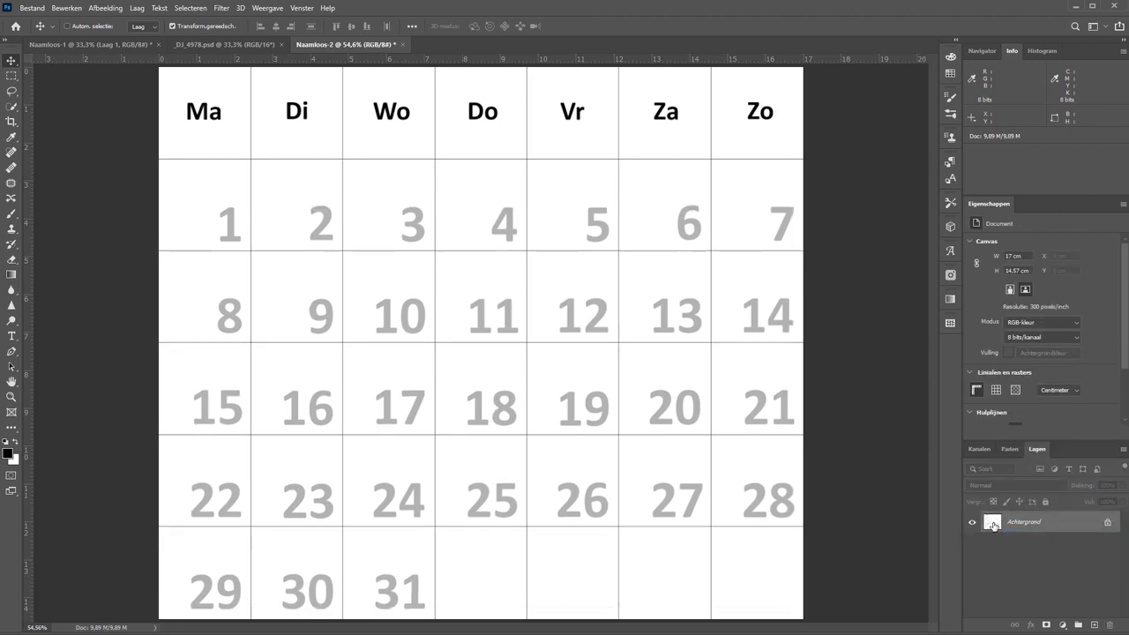
{"action": "left_click_drag", "start_coordinate": [991, 525], "coordinate": [53, 41]}
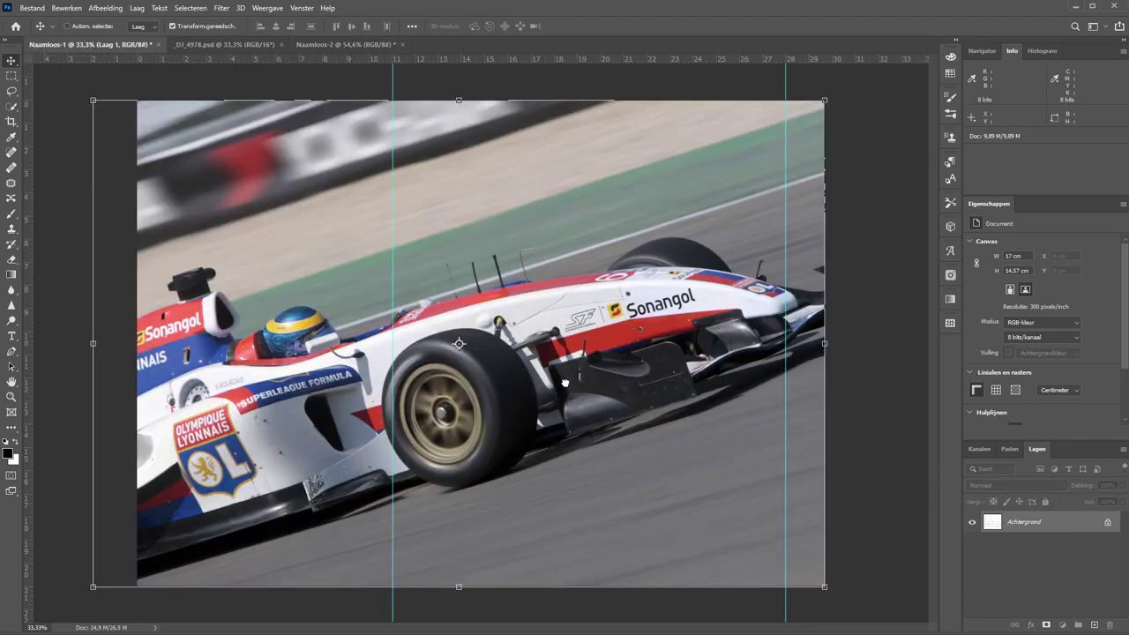
{"action": "left_click_drag", "start_coordinate": [53, 41], "coordinate": [592, 470]}
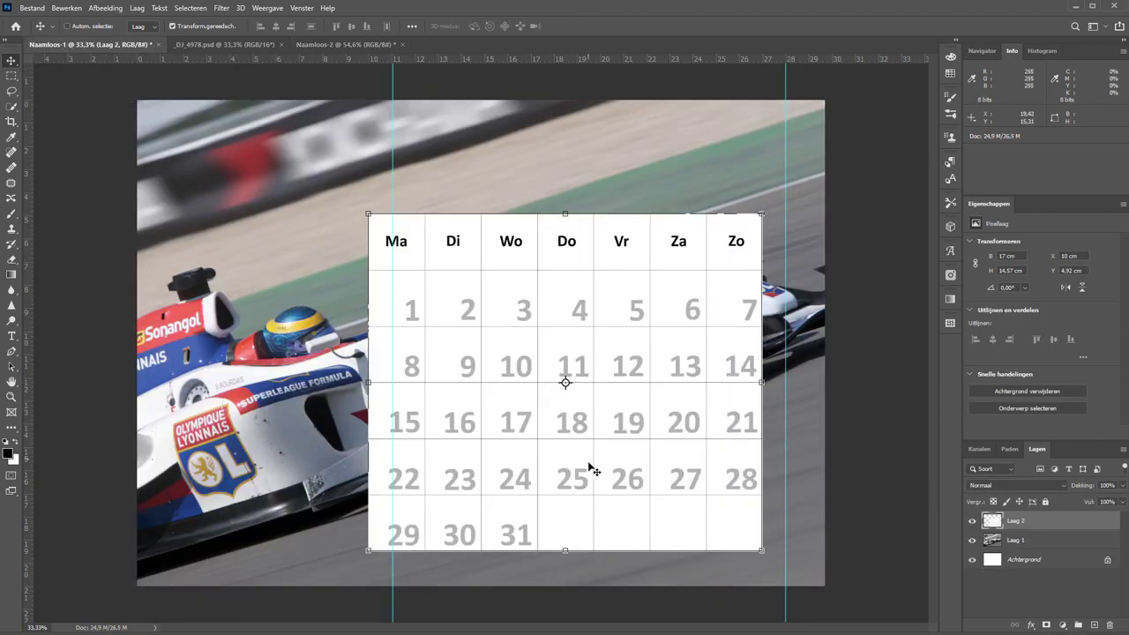
{"action": "mouse_move", "coordinate": [632, 531]}
{"action": "left_mouse_down"}
{"action": "mouse_move", "coordinate": [644, 520]}
{"action": "mouse_move", "coordinate": [647, 528]}
{"action": "left_mouse_up"}
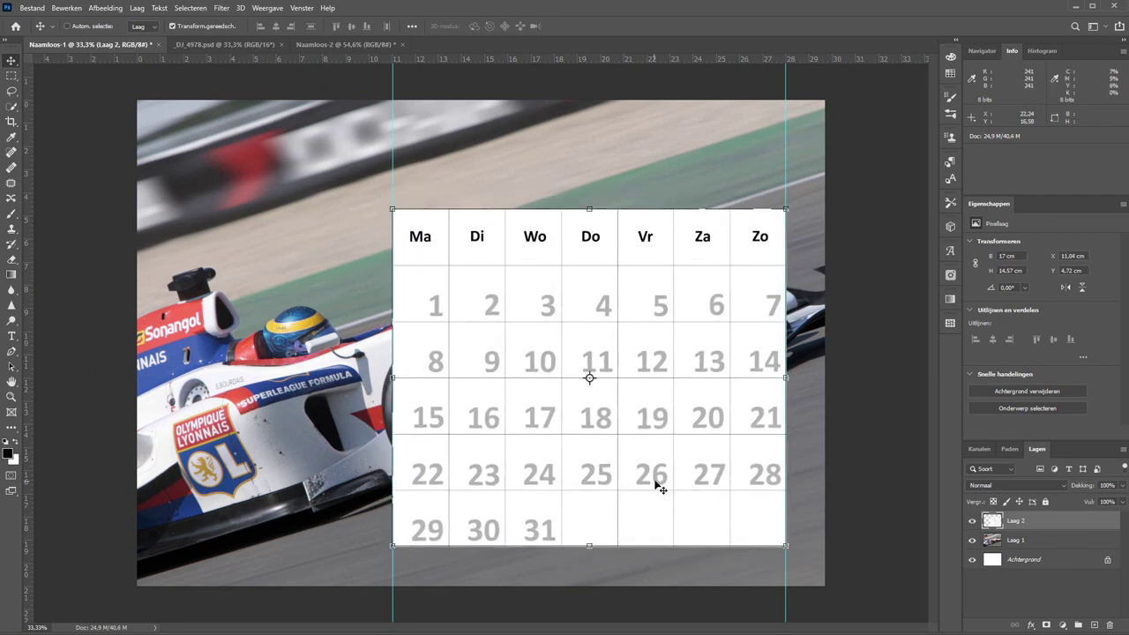
{"action": "key", "text": "z"}
{"action": "left_click", "coordinate": [610, 383]}
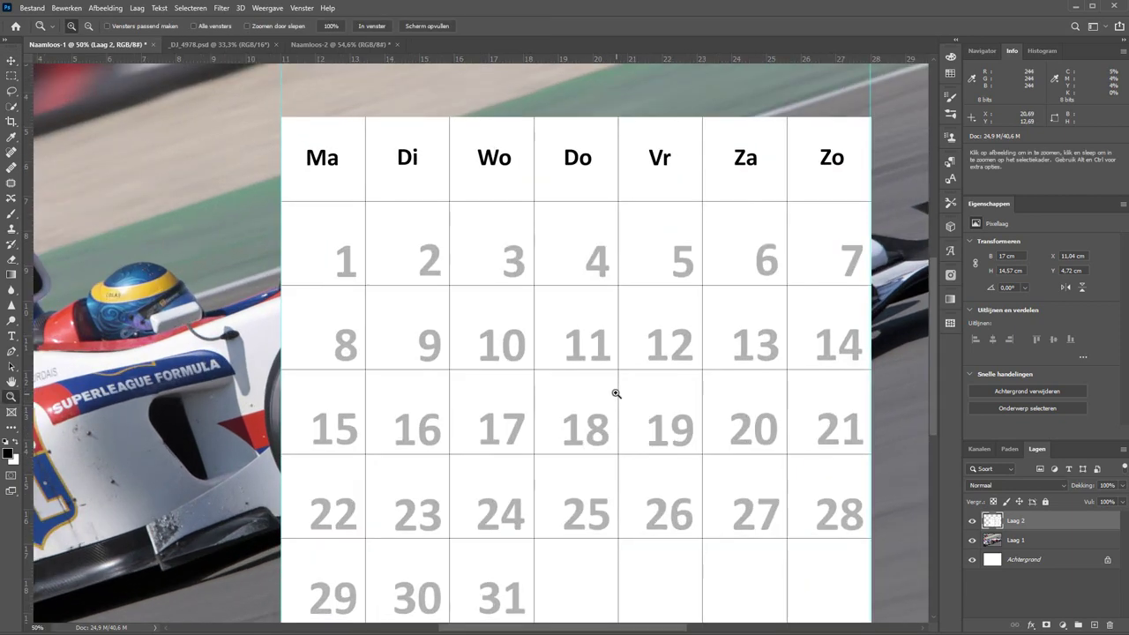
{"action": "left_click", "coordinate": [603, 374]}
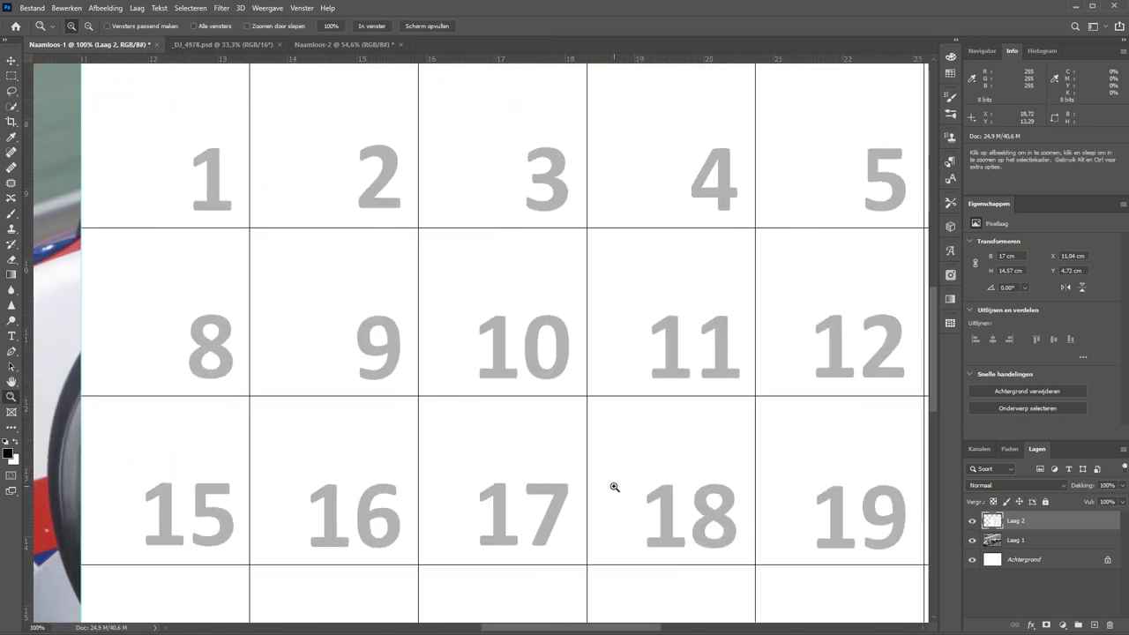
{"action": "key", "text": "ctrl+0"}
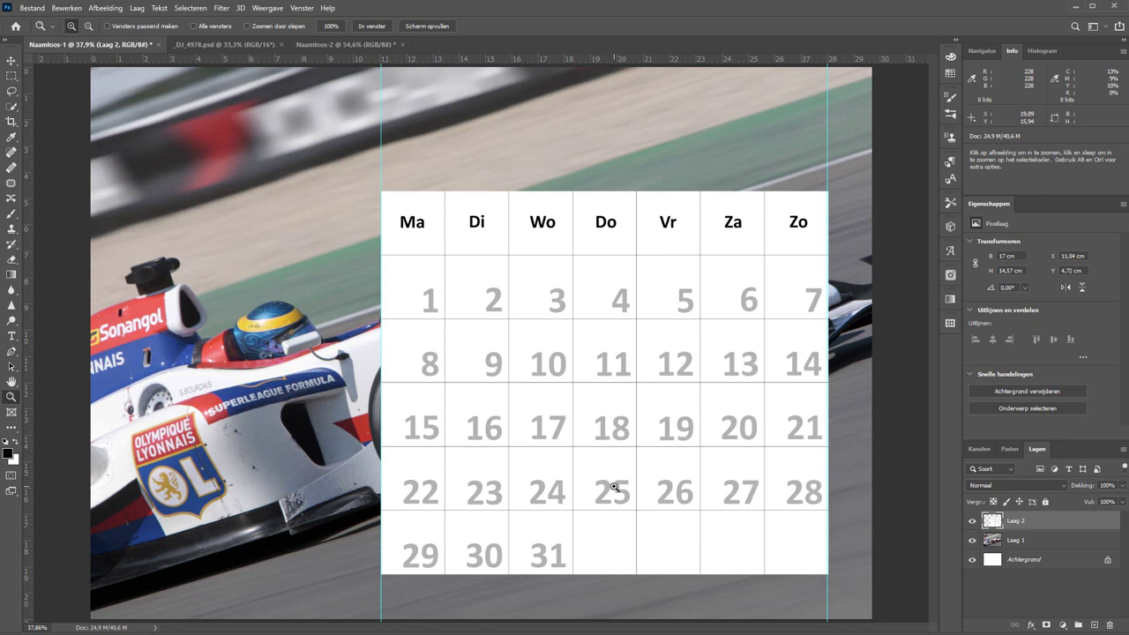
{"action": "left_click_drag", "start_coordinate": [1074, 526], "coordinate": [1108, 624]}
Step: Undo the flatten in the calendar document and expand the lijnen group's Vorm layers
{"action": "left_click", "coordinate": [342, 44]}
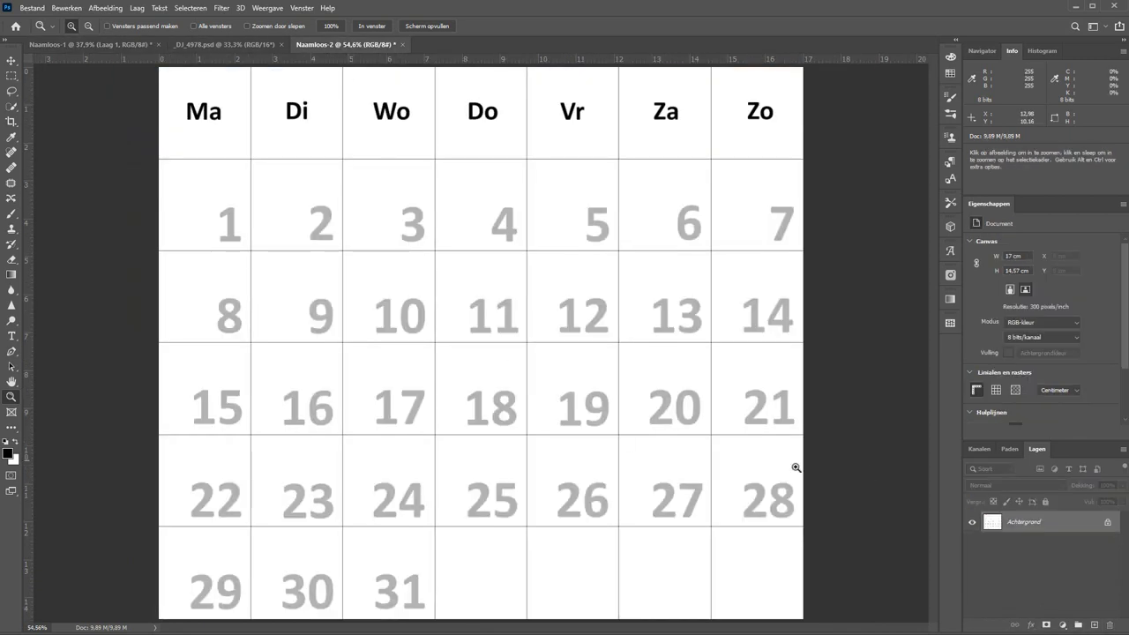
{"action": "key", "text": "ctrl+z"}
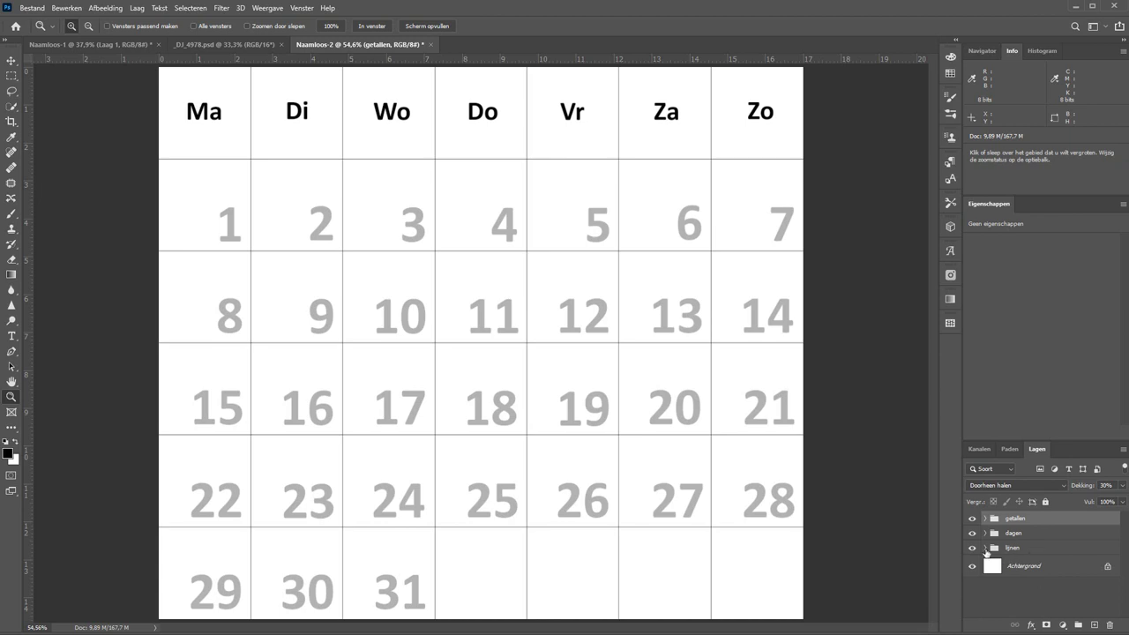
{"action": "left_click", "coordinate": [985, 547]}
{"action": "left_click", "coordinate": [1029, 569]}
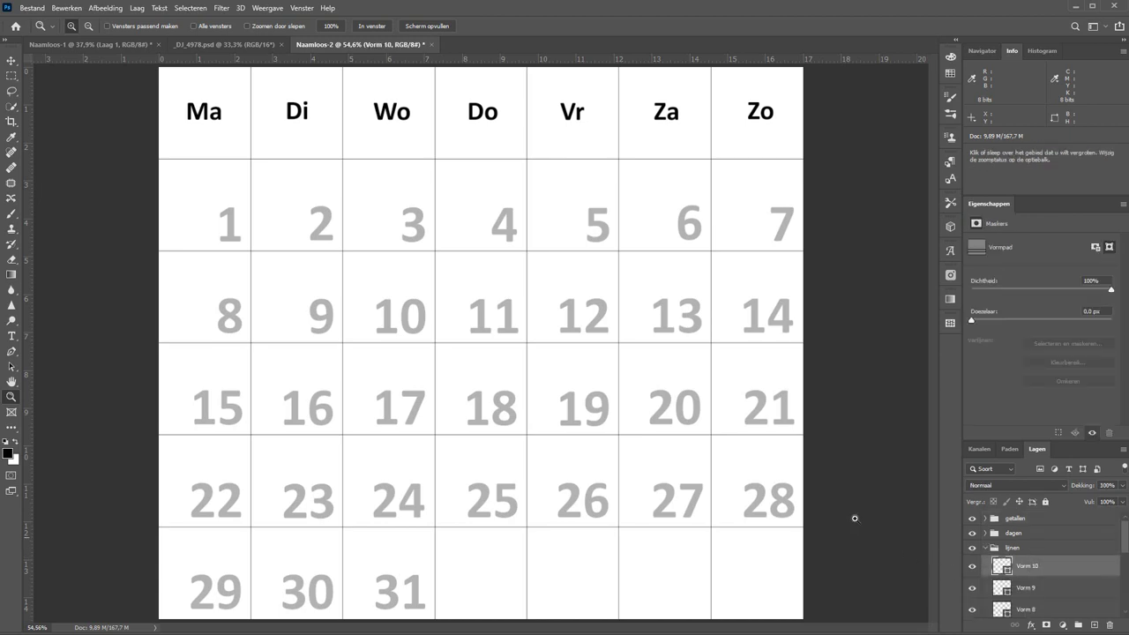
{"action": "scroll", "coordinate": [853, 518], "scroll_direction": "down", "scroll_amount": 2}
{"action": "left_click", "coordinate": [1032, 588]}
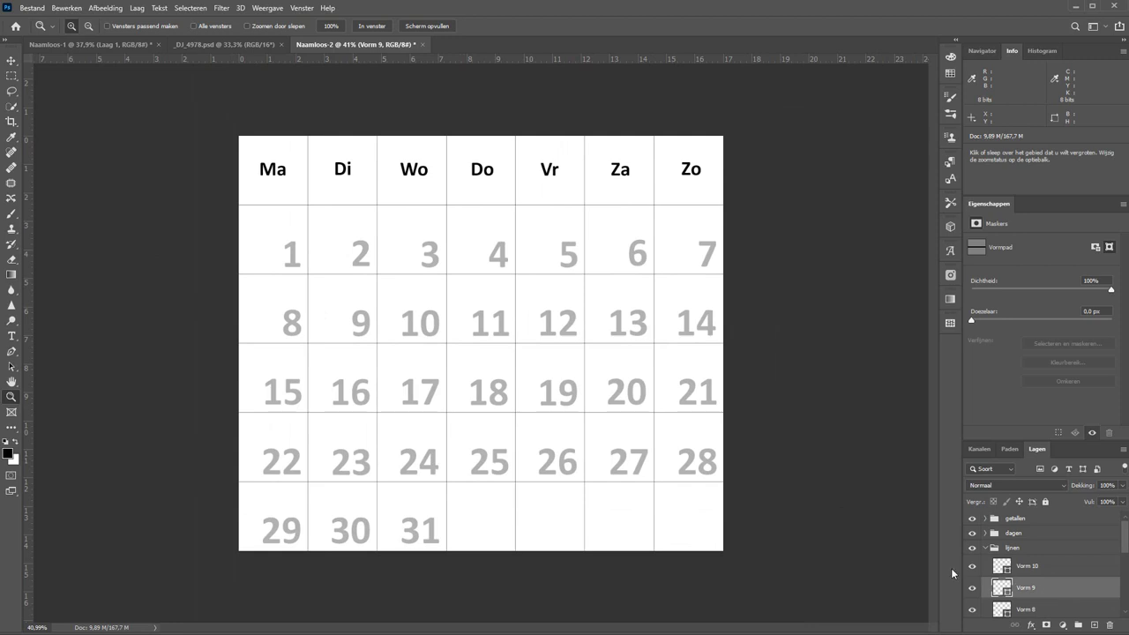
{"action": "key", "text": "v"}
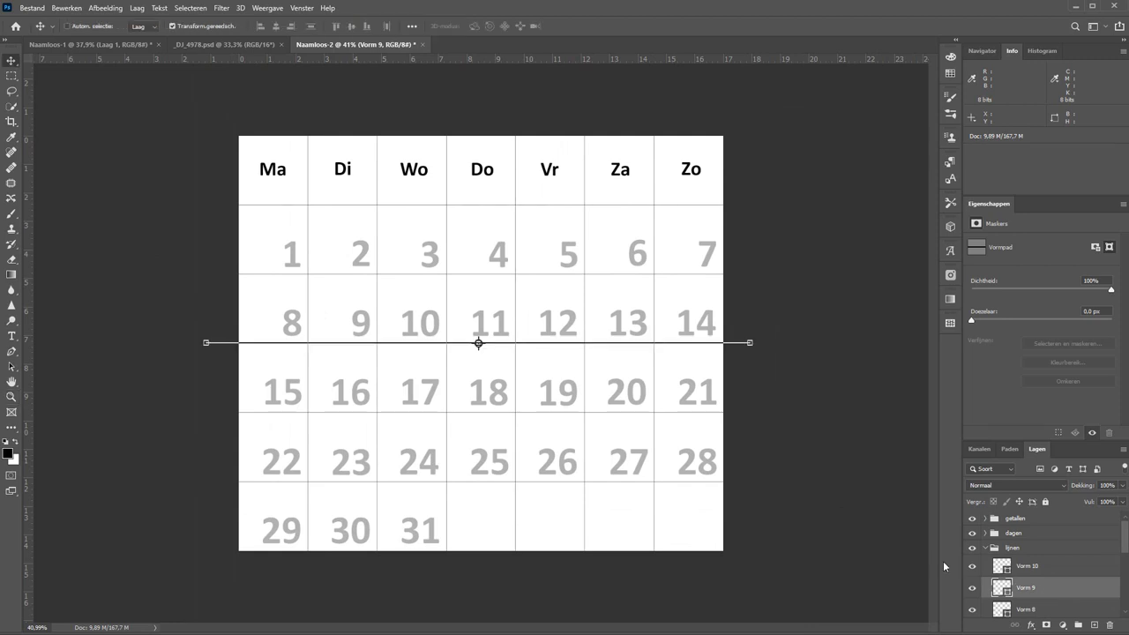
Step: Rasterize grid-line layers Vorm 10 through Vorm 1 and select the entire canvas
{"action": "left_click", "coordinate": [1029, 565]}
{"action": "scroll", "coordinate": [1044, 593], "scroll_direction": "down", "scroll_amount": 3}
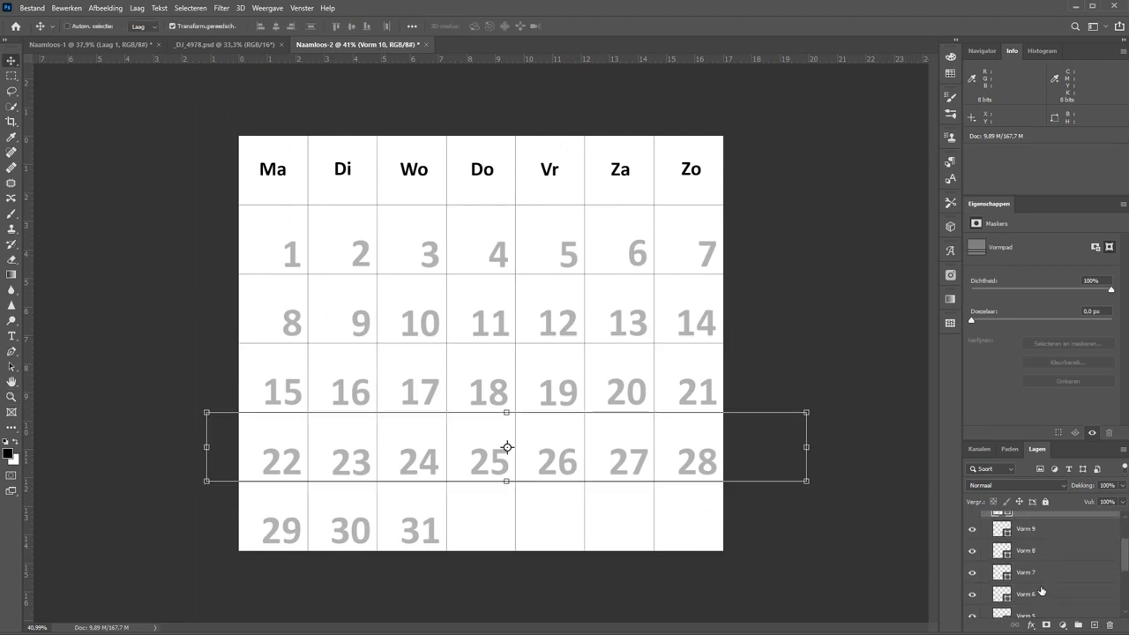
{"action": "scroll", "coordinate": [1042, 596], "scroll_direction": "down", "scroll_amount": 2}
{"action": "scroll", "coordinate": [1041, 603], "scroll_direction": "down", "scroll_amount": 2}
{"action": "left_click", "coordinate": [1039, 601], "text": "shift"}
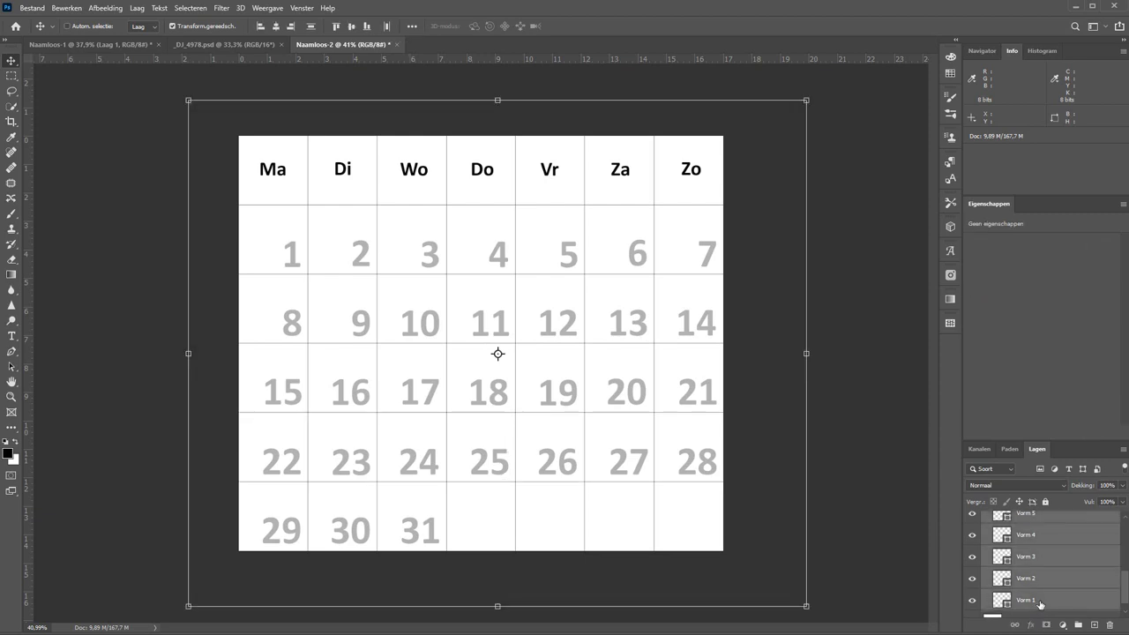
{"action": "right_click", "coordinate": [1040, 602]}
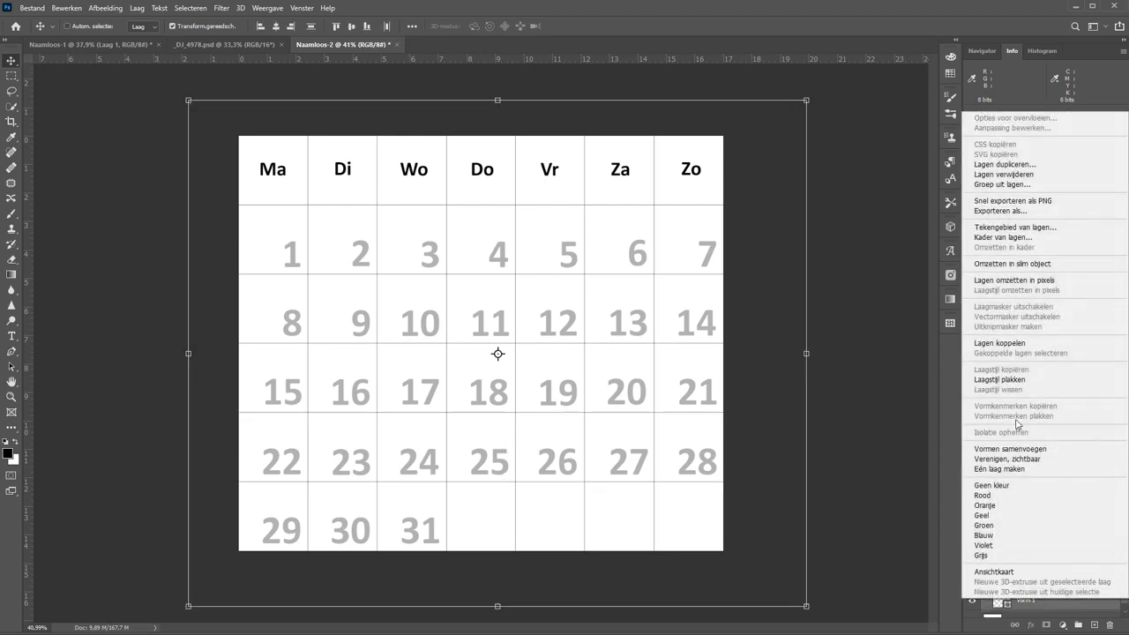
{"action": "left_click", "coordinate": [1017, 281]}
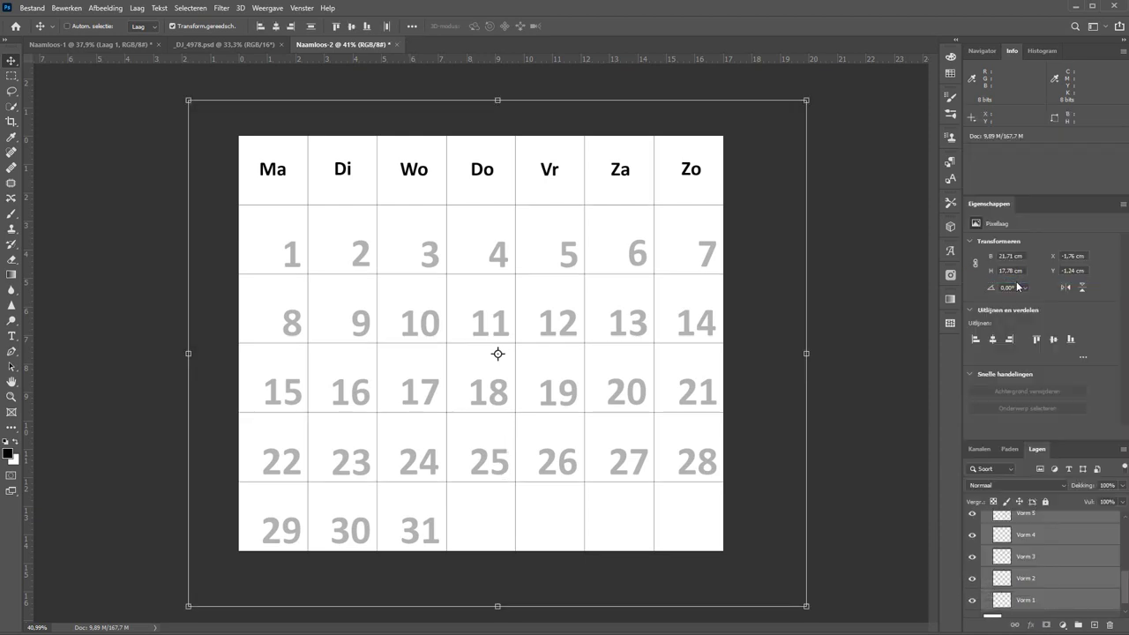
{"action": "scroll", "coordinate": [1011, 594], "scroll_direction": "down", "scroll_amount": 1}
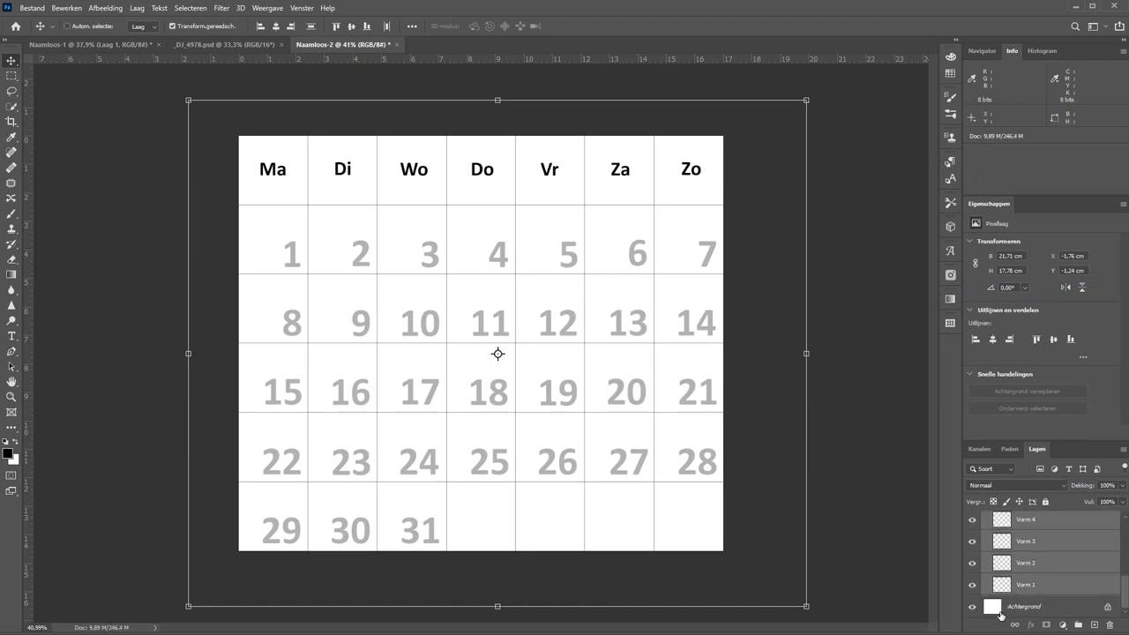
{"action": "key", "text": "ctrl+a"}
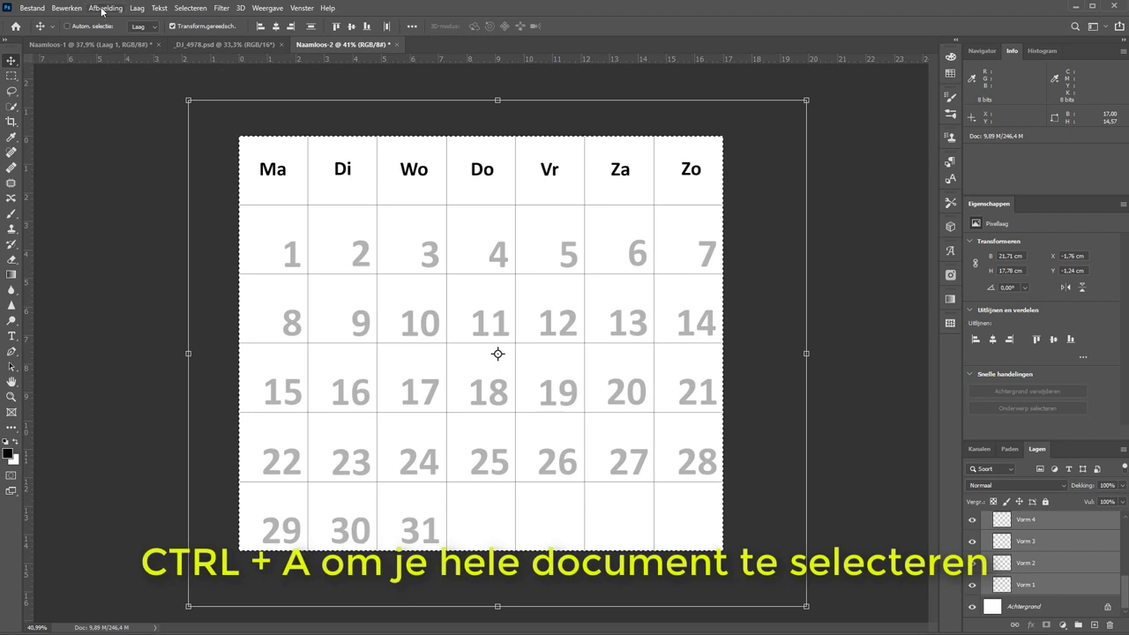
Step: Crop the calendar document to the full-canvas selection and deselect
{"action": "left_click", "coordinate": [105, 8]}
{"action": "left_click", "coordinate": [123, 129]}
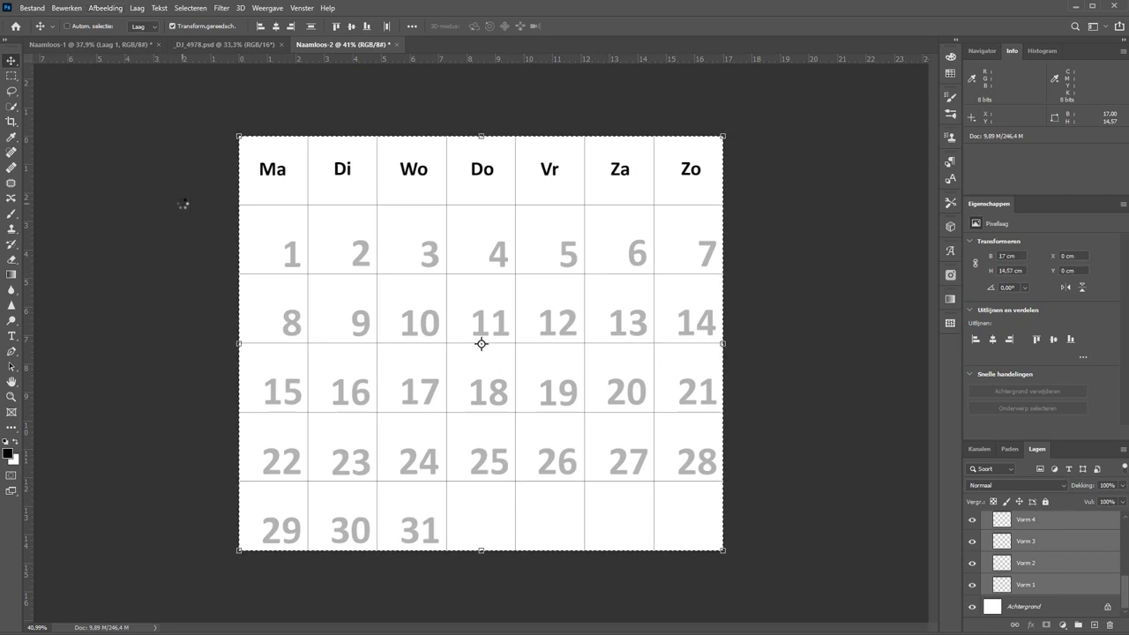
{"action": "key", "text": "ctrl+d"}
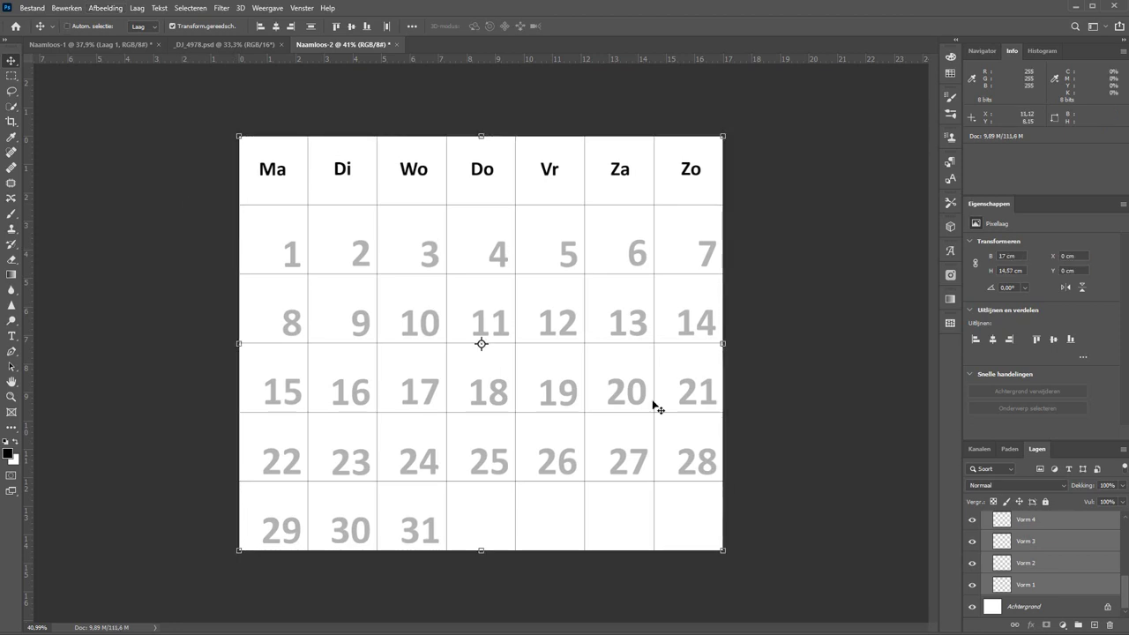
Step: Copy all layers from getallen down to Achtergrond onto the Naamloos-1 race-car photo
{"action": "left_click", "coordinate": [985, 548]}
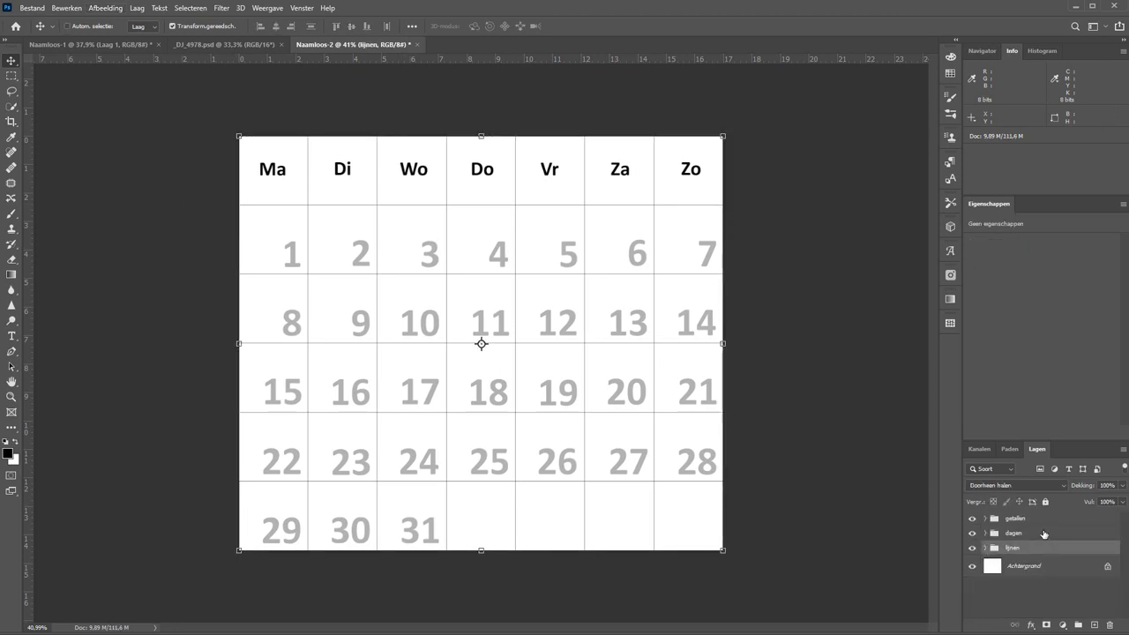
{"action": "left_click", "coordinate": [1049, 521]}
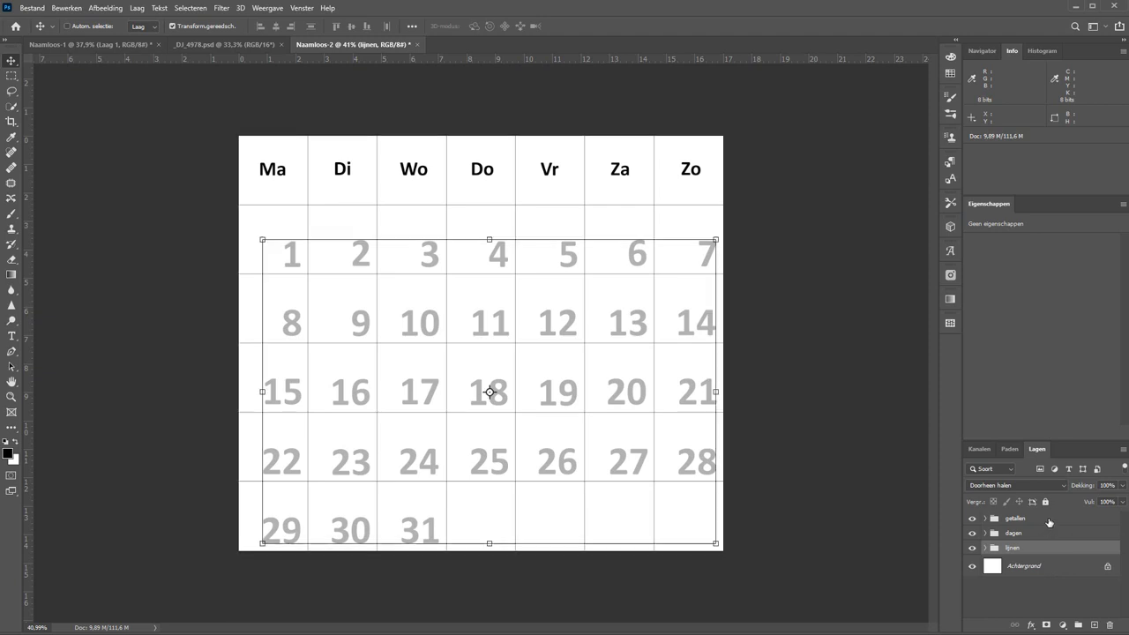
{"action": "left_click", "coordinate": [1064, 570], "text": "shift"}
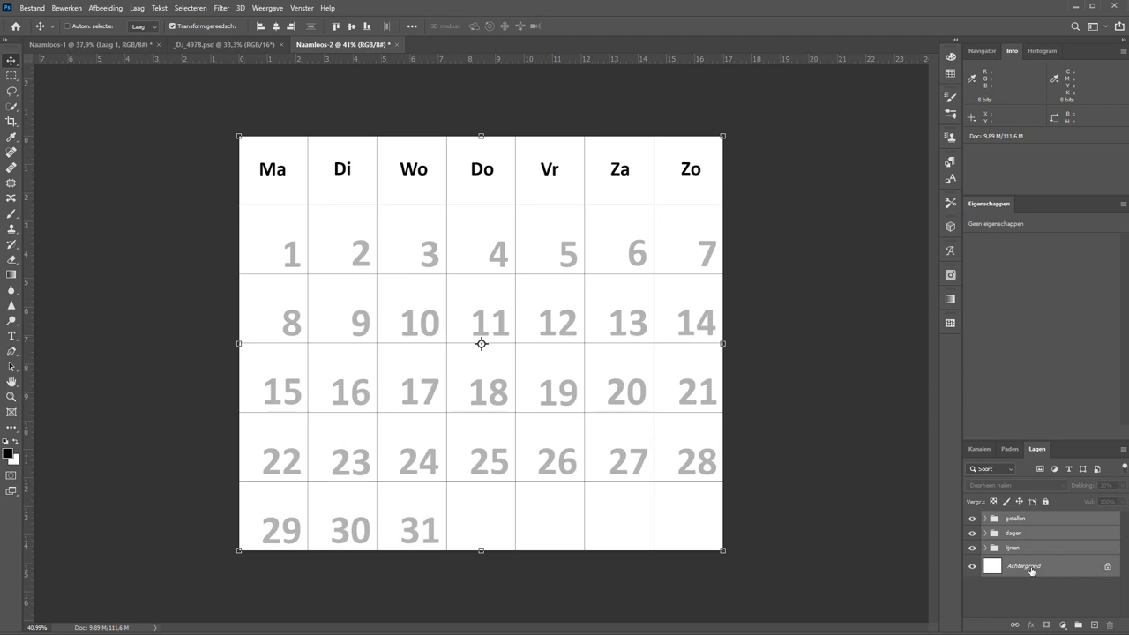
{"action": "mouse_move", "coordinate": [1062, 572]}
{"action": "left_mouse_down"}
{"action": "mouse_move", "coordinate": [370, 282]}
{"action": "mouse_move", "coordinate": [617, 494]}
{"action": "left_mouse_up"}
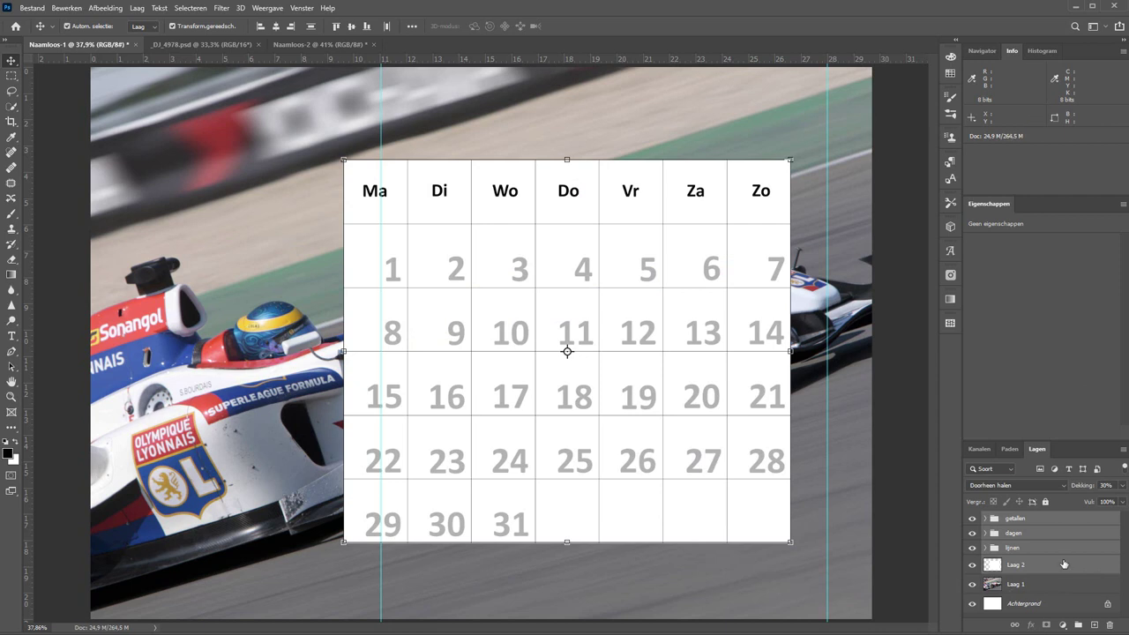
Step: Group the calendar layers as kalender and move it right and down
{"action": "key", "text": "ctrl+g"}
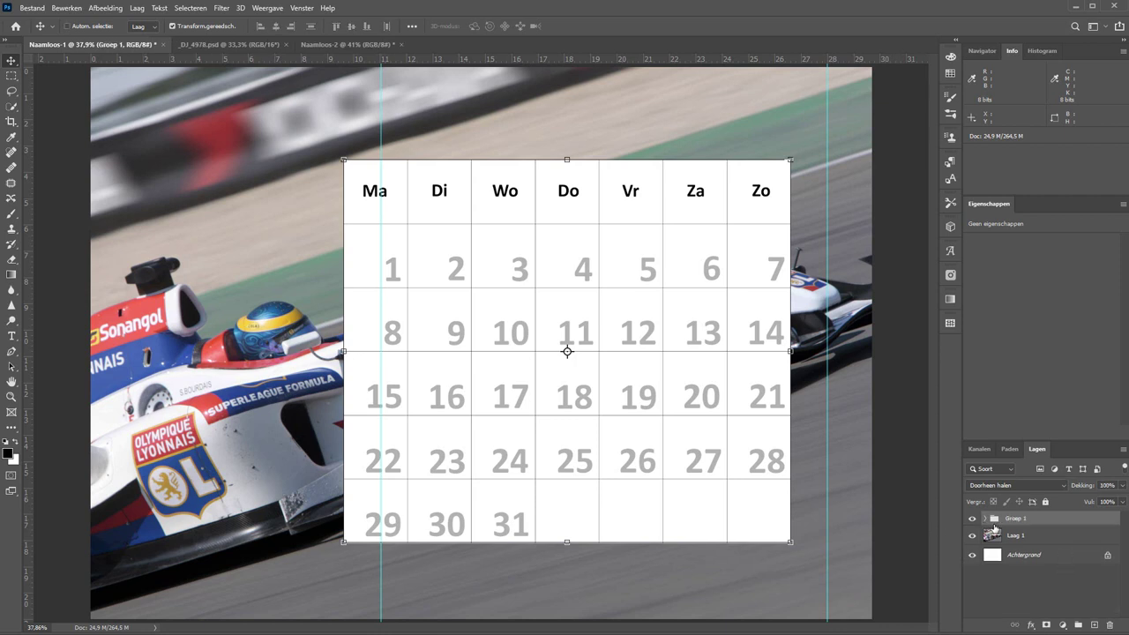
{"action": "double_click", "coordinate": [1016, 517]}
{"action": "type", "text": "kale"}
{"action": "type", "text": "nder"}
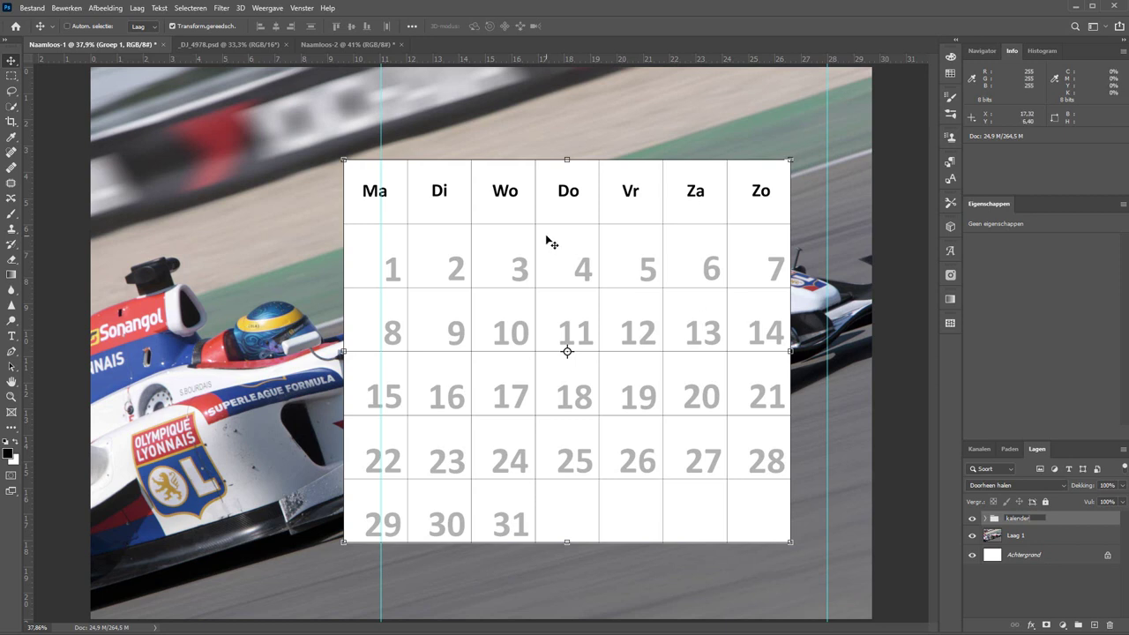
{"action": "key", "text": "Return"}
{"action": "left_click_drag", "start_coordinate": [566, 259], "coordinate": [590, 290]}
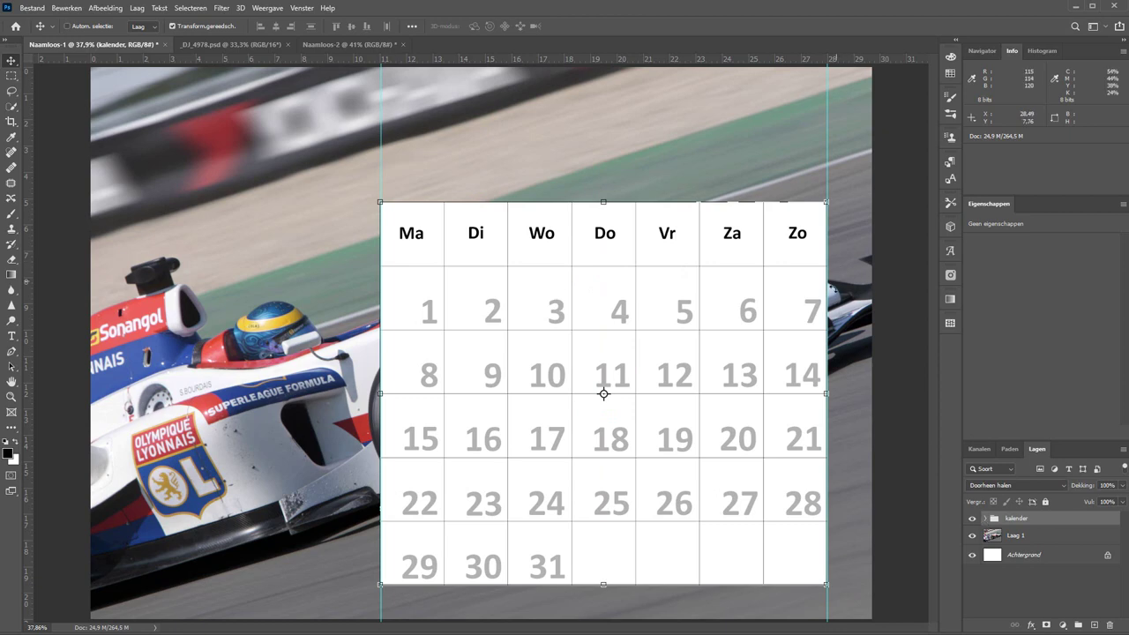
Step: Zoom in on the calendar's right edge and expand the kalender group
{"action": "key", "text": "z"}
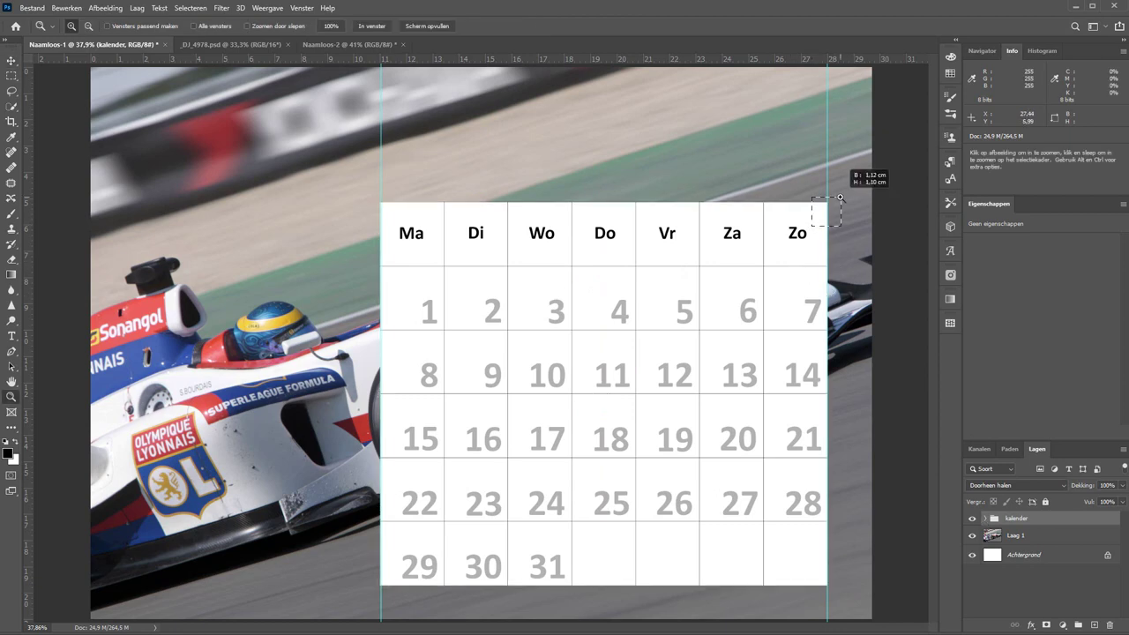
{"action": "left_click", "coordinate": [843, 194]}
{"action": "scroll", "coordinate": [843, 193], "scroll_direction": "up", "scroll_amount": 5}
{"action": "left_click_drag", "start_coordinate": [773, 235], "coordinate": [514, 285]}
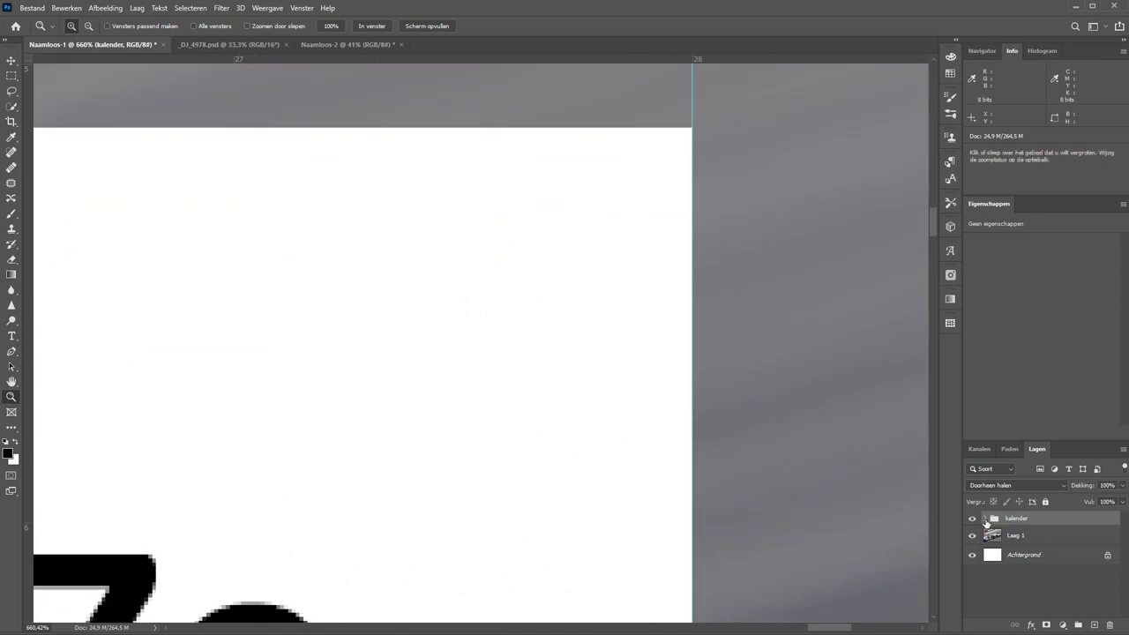
{"action": "left_click", "coordinate": [985, 520]}
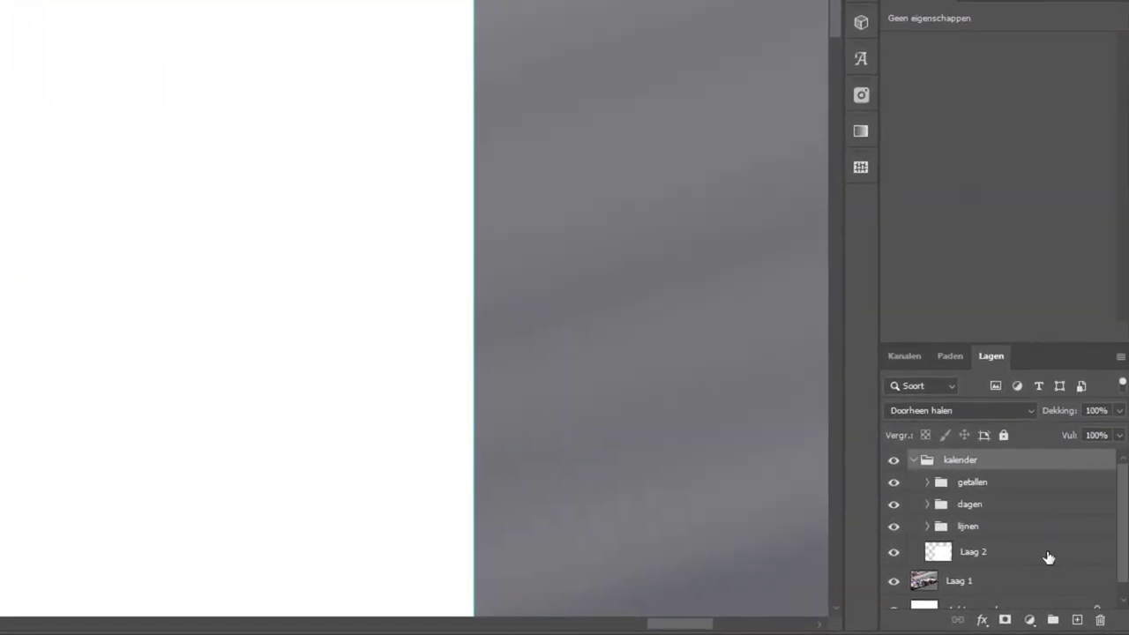
Step: Give Laag 2 a 1 px stroke and lower its opacity to 75%
{"action": "double_click", "coordinate": [1046, 556]}
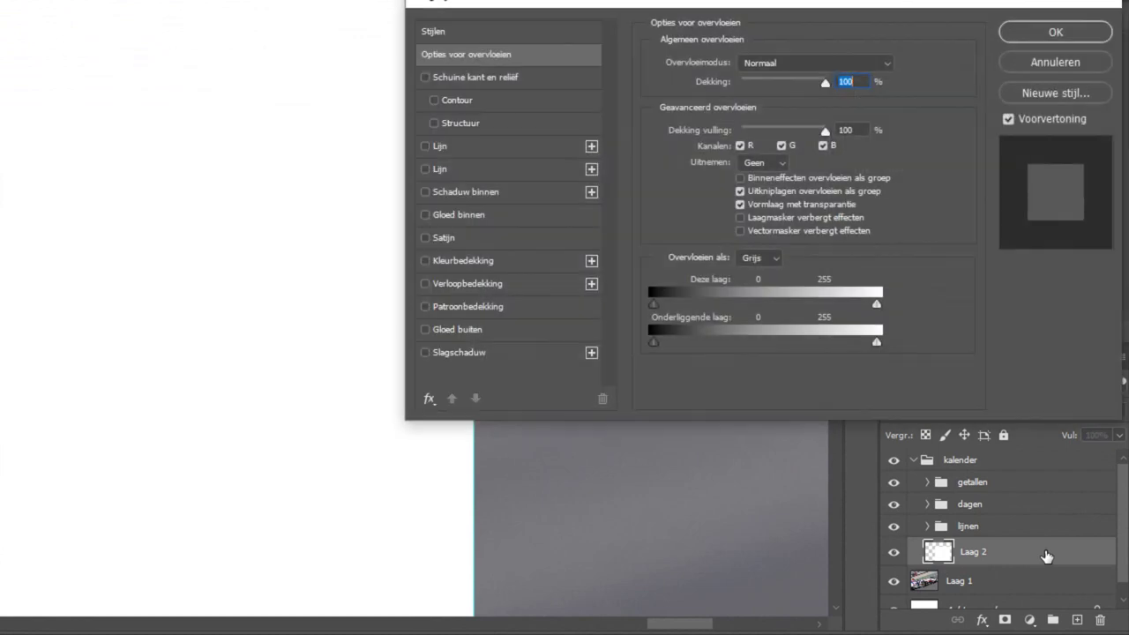
{"action": "left_click", "coordinate": [425, 146]}
{"action": "left_click", "coordinate": [484, 147]}
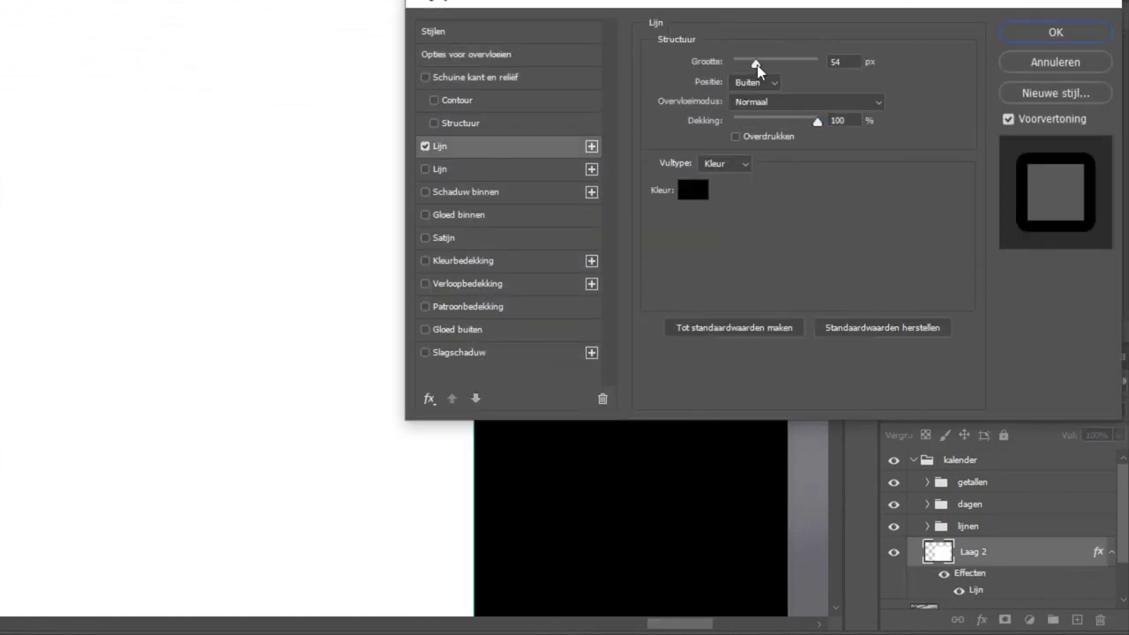
{"action": "left_click_drag", "start_coordinate": [756, 69], "coordinate": [732, 68]}
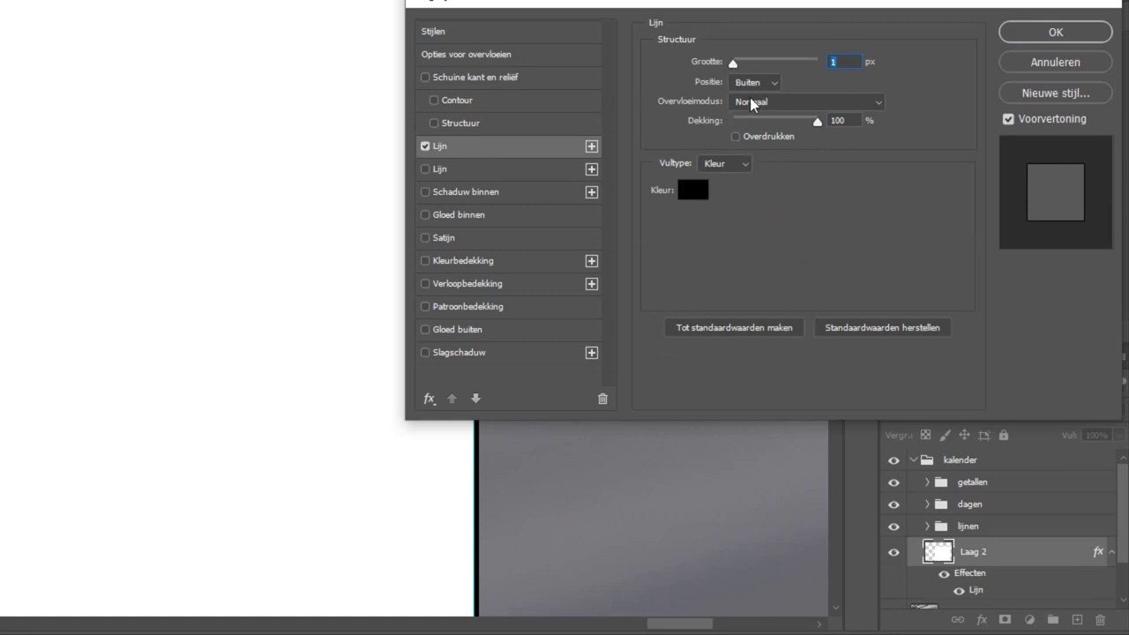
{"action": "left_click", "coordinate": [1038, 36]}
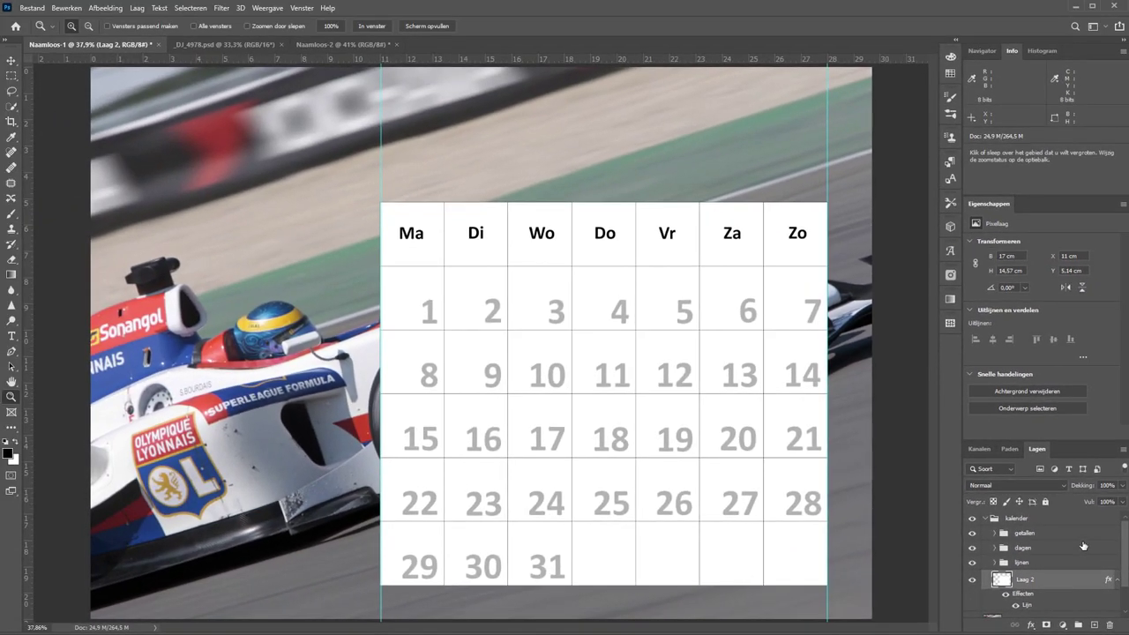
{"action": "left_click_drag", "start_coordinate": [1085, 487], "coordinate": [1073, 488]}
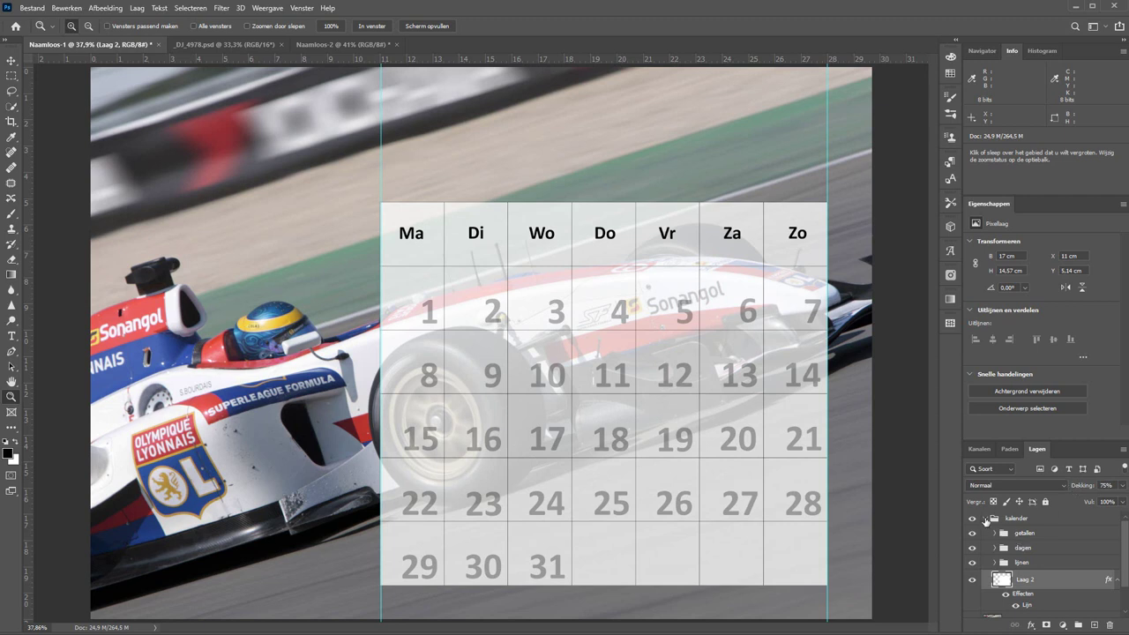
{"action": "left_click", "coordinate": [985, 518]}
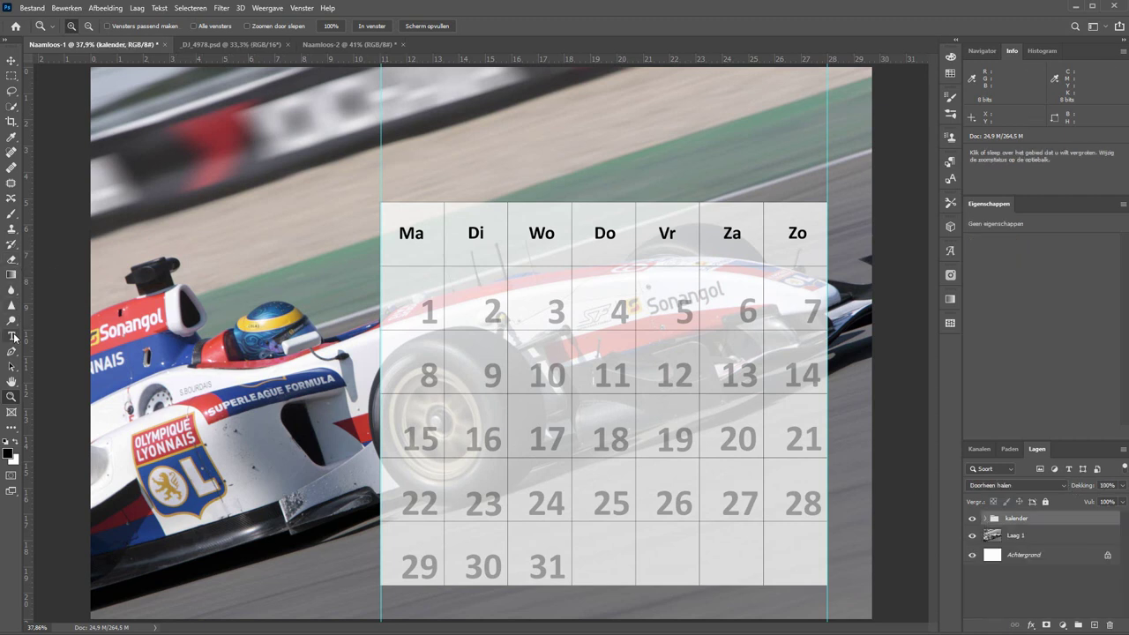
Step: Add a left-aligned JANUARI title at 60 pt Calibri Bold at the photo's upper left
{"action": "left_click", "coordinate": [11, 336]}
{"action": "left_click", "coordinate": [219, 144]}
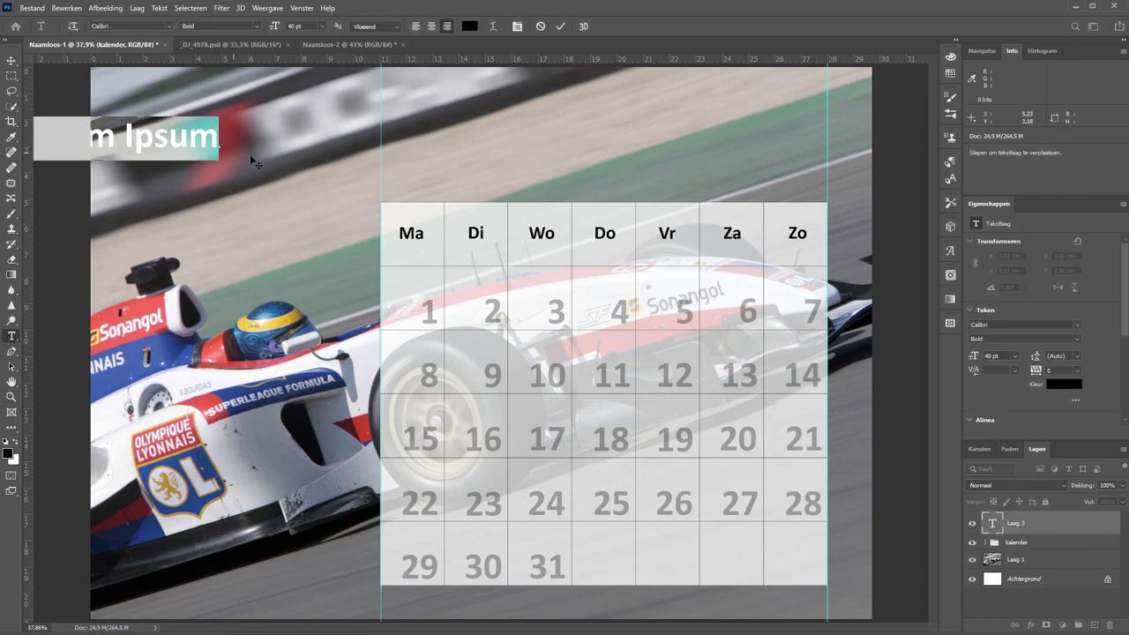
{"action": "left_click", "coordinate": [419, 28]}
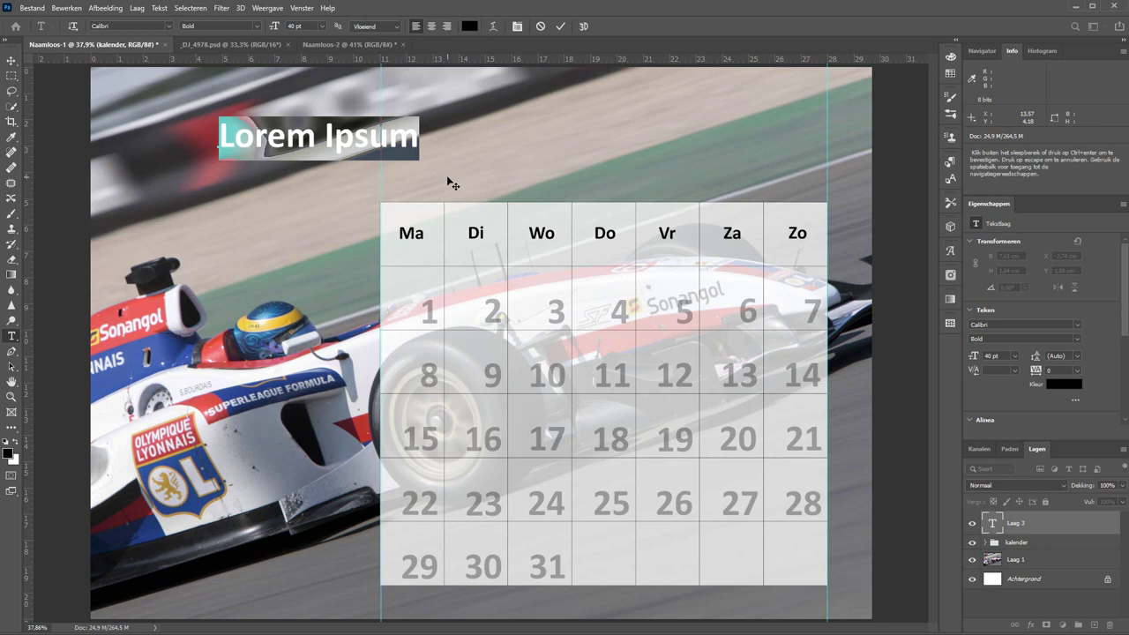
{"action": "type", "text": "Januari"}
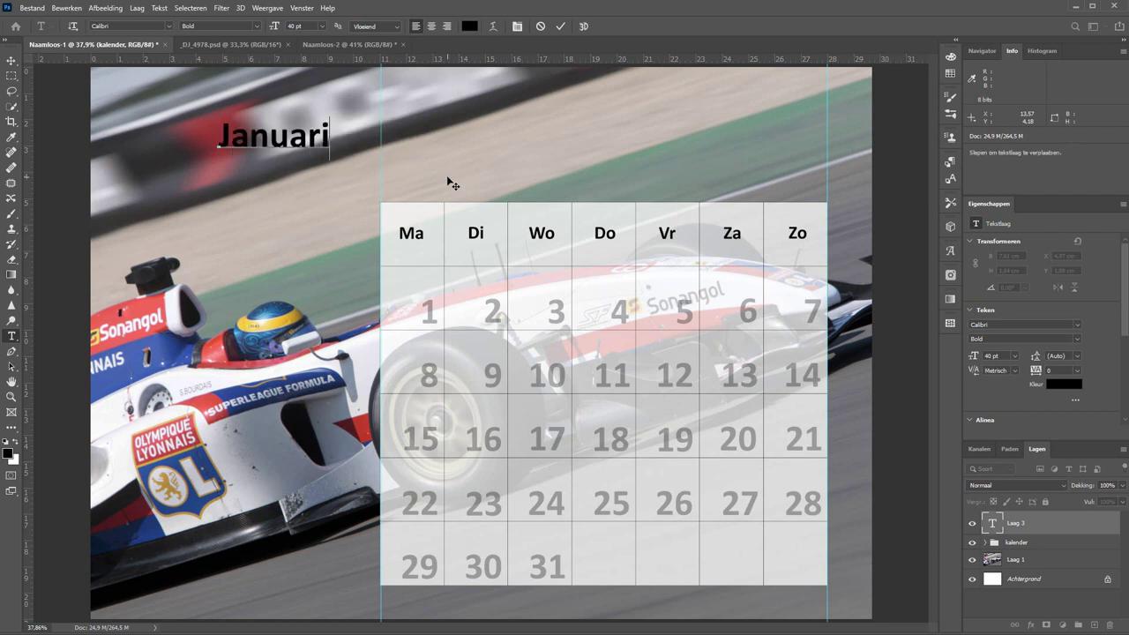
{"action": "key", "text": "ctrl+a"}
{"action": "type", "text": "JAN"}
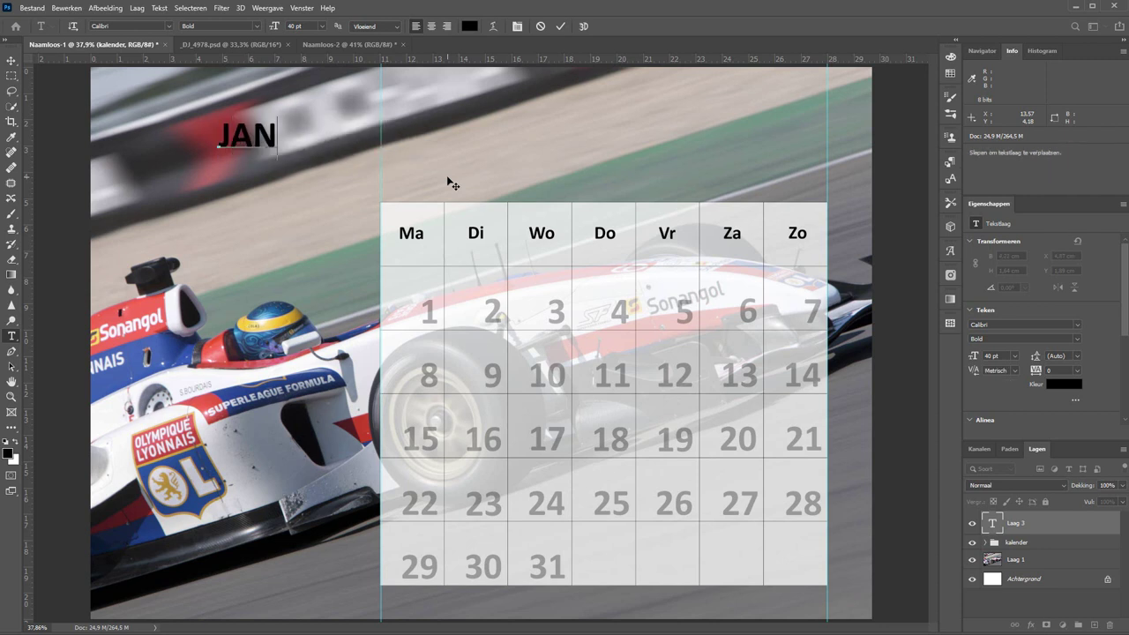
{"action": "type", "text": "UARI"}
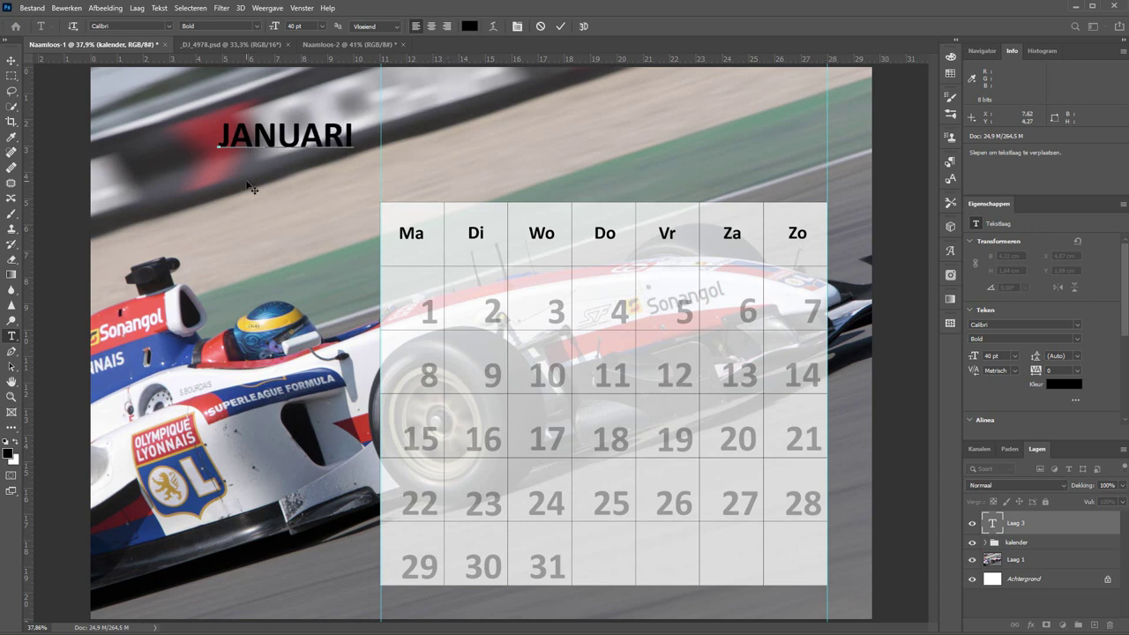
{"action": "key", "text": "ctrl+a"}
{"action": "left_click_drag", "start_coordinate": [277, 28], "coordinate": [265, 30]}
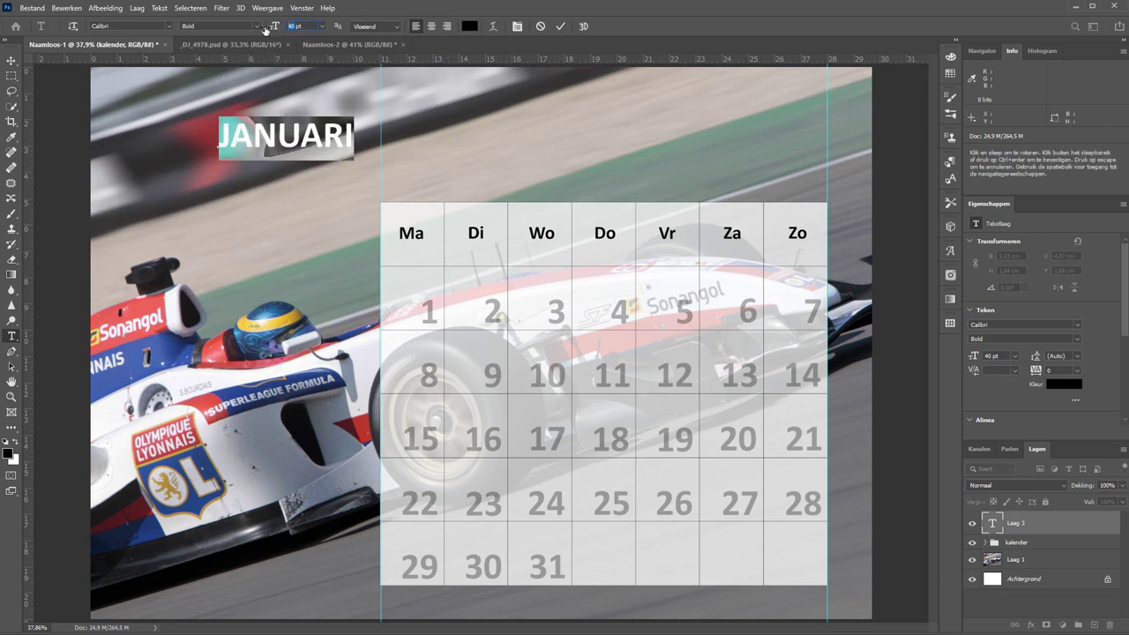
{"action": "left_click", "coordinate": [560, 26]}
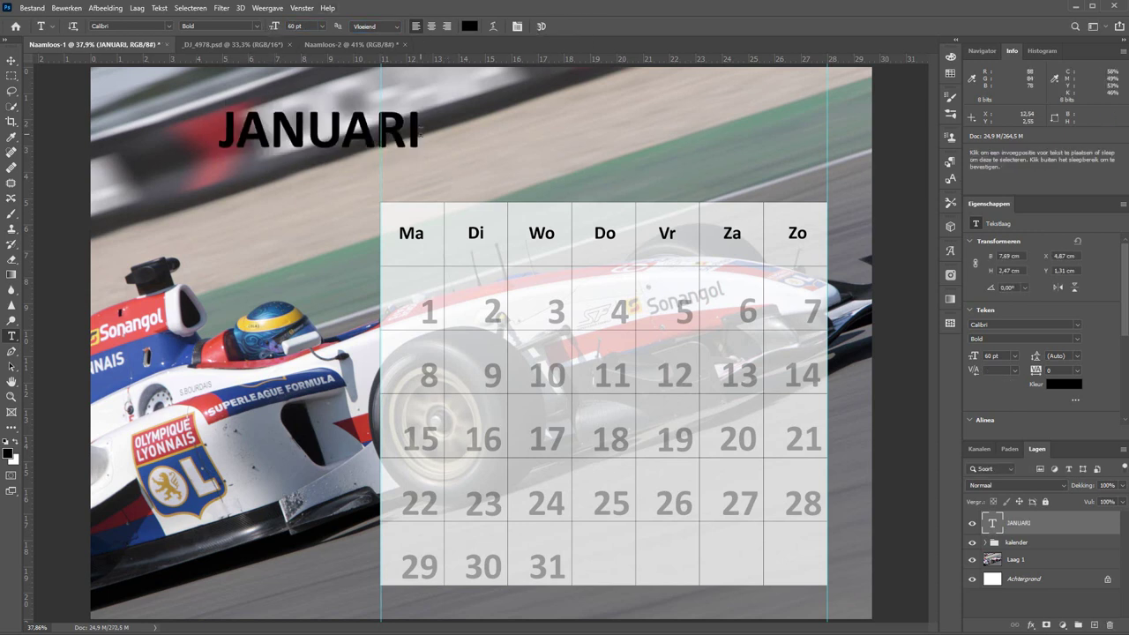
Step: Add a second line reading 2020 beneath JANUARI at 30 pt
{"action": "left_click", "coordinate": [421, 133]}
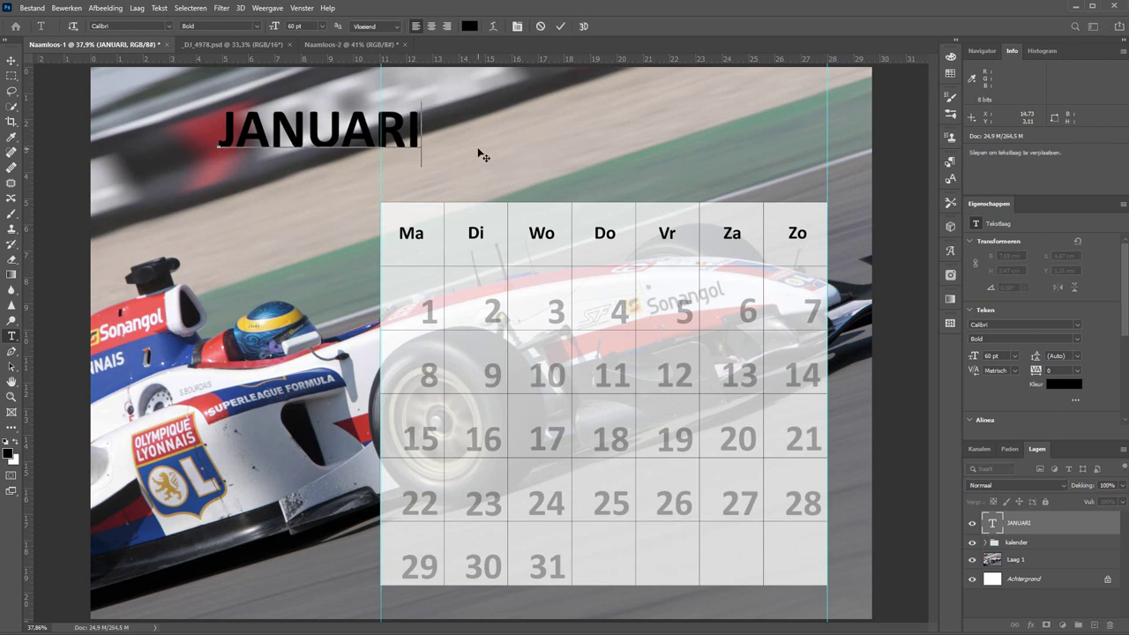
{"action": "key", "text": "Return"}
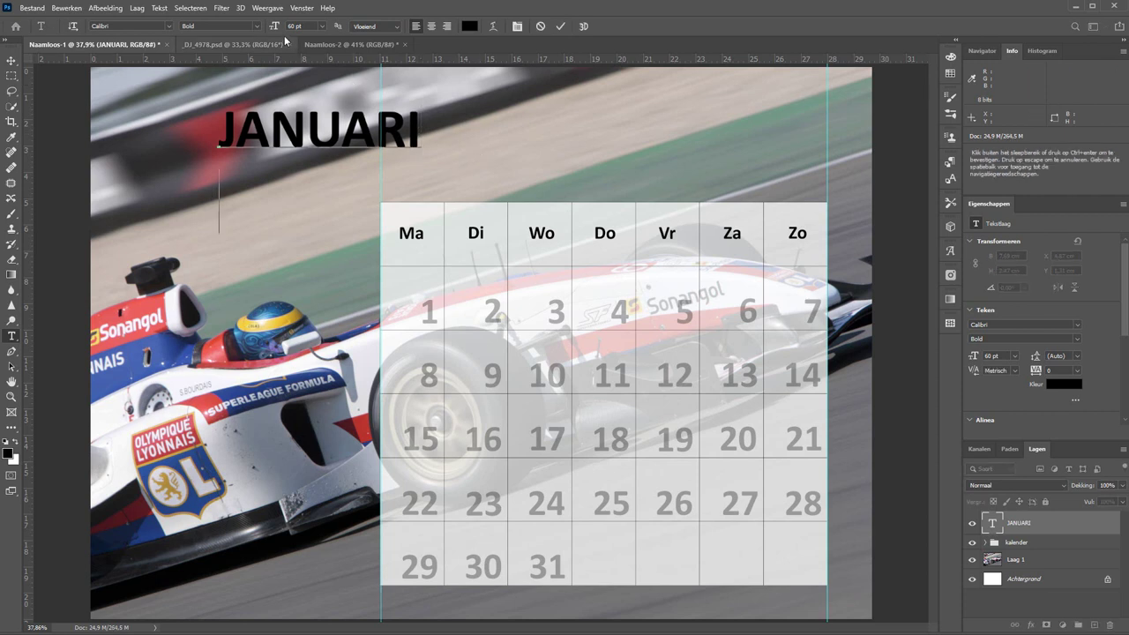
{"action": "type", "text": "2020"}
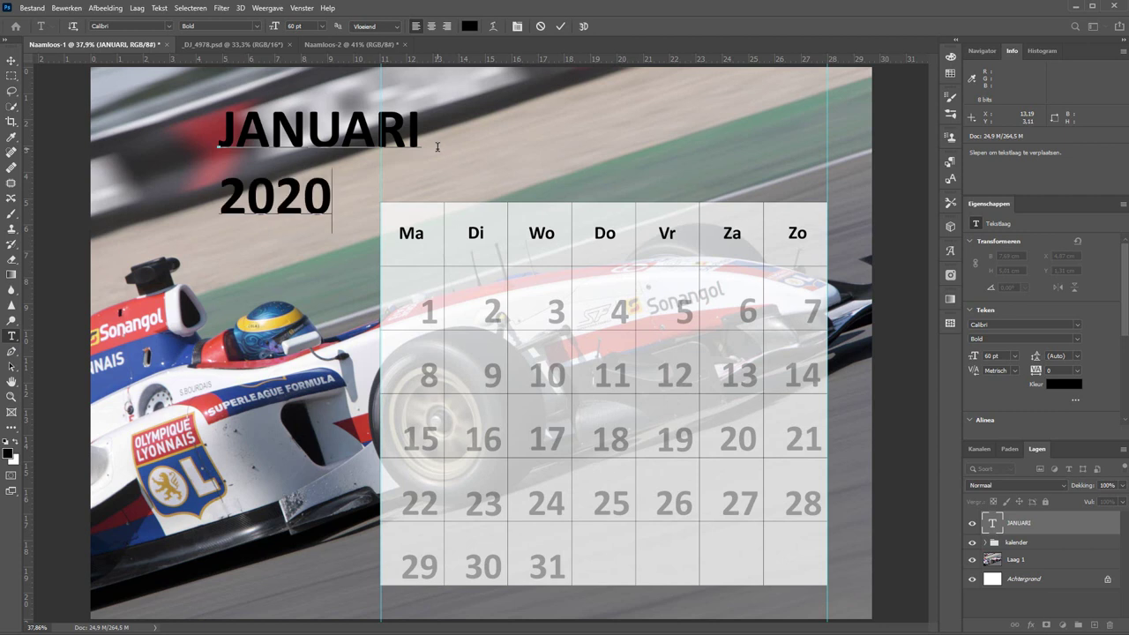
{"action": "key", "text": "shift+Home"}
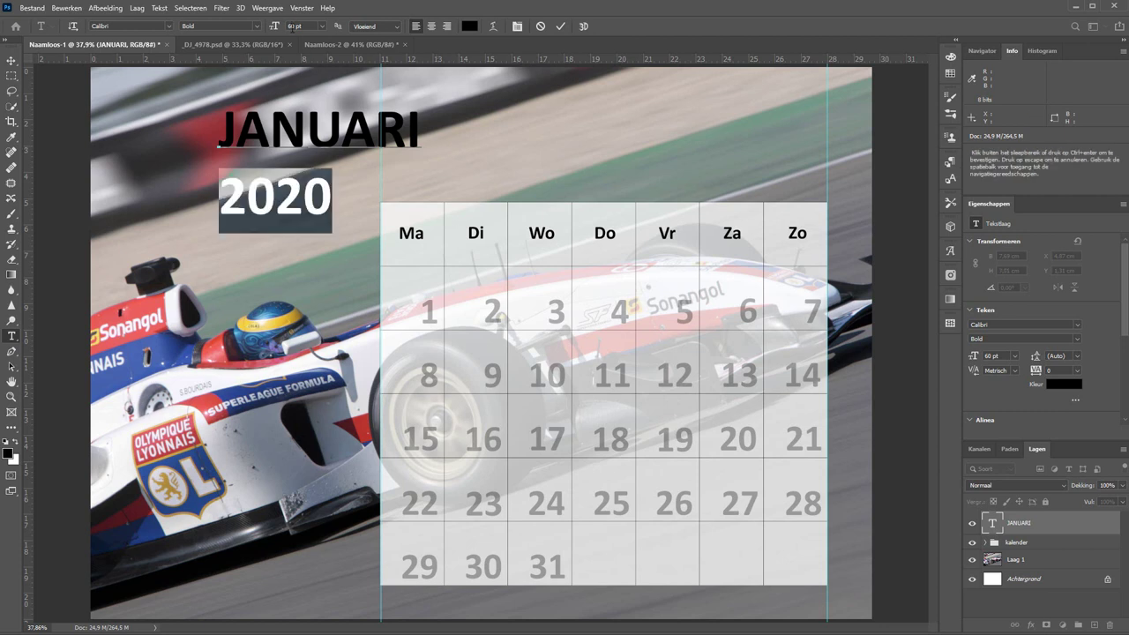
{"action": "left_click", "coordinate": [284, 27]}
{"action": "key", "text": "Return"}
{"action": "left_click", "coordinate": [560, 25]}
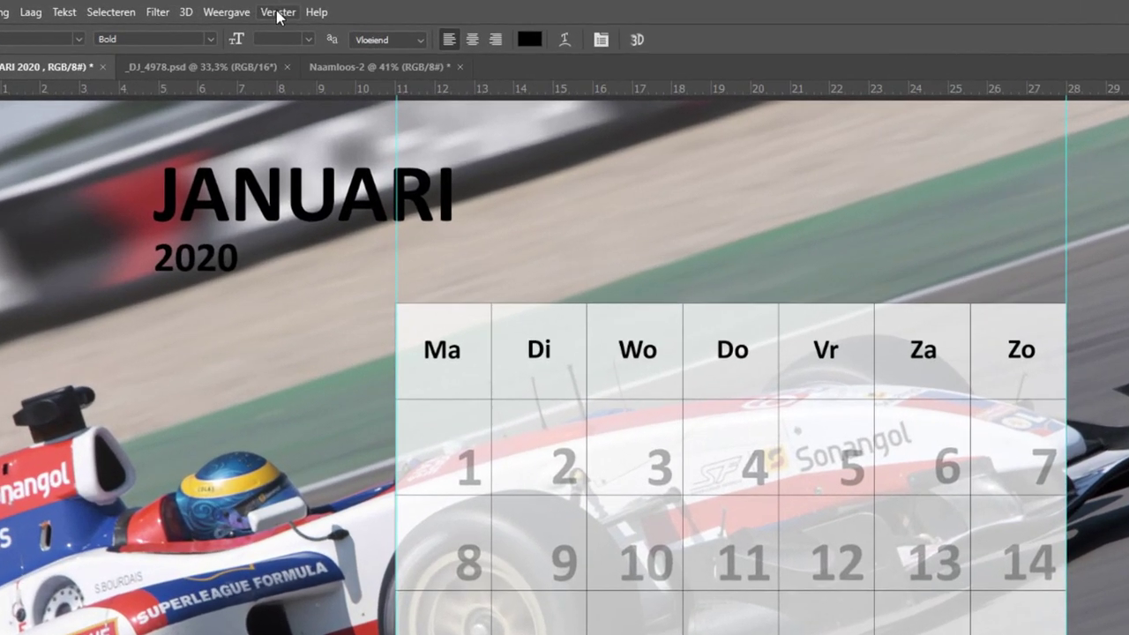
Step: Set the title's leading to 25 pt and move it to the photo's top-left corner
{"action": "left_click", "coordinate": [282, 12]}
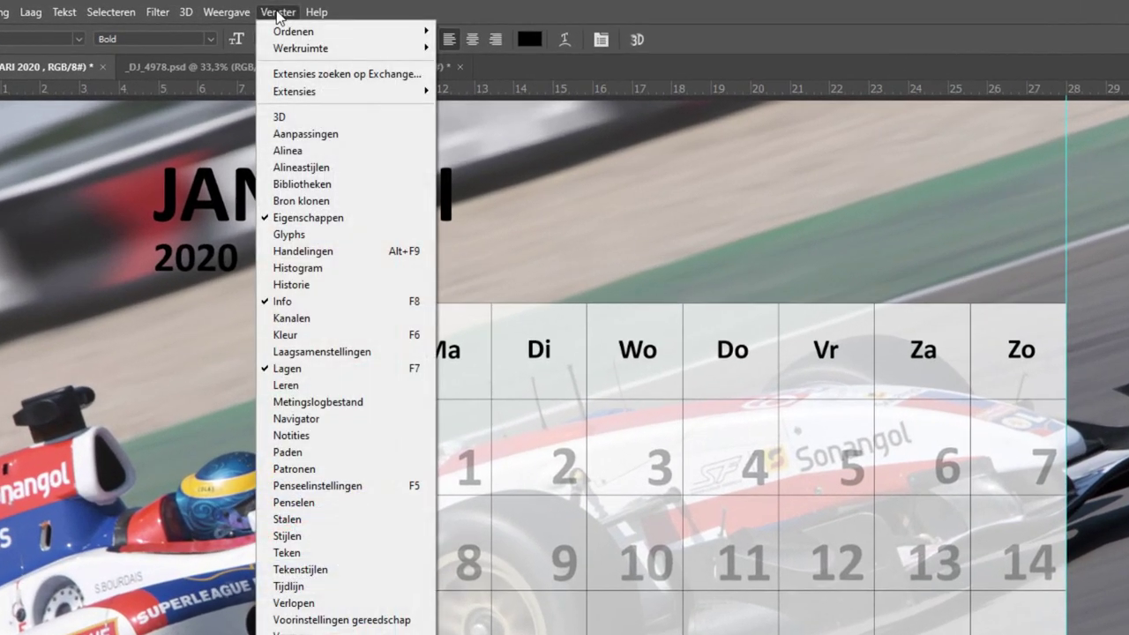
{"action": "left_click", "coordinate": [318, 552]}
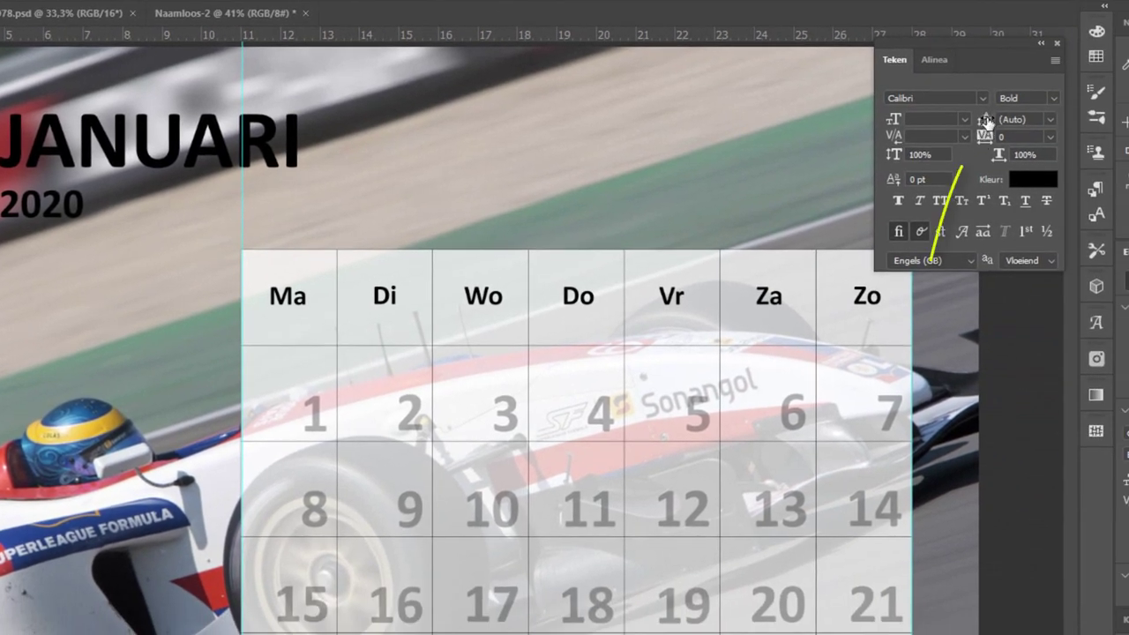
{"action": "left_click", "coordinate": [983, 119]}
{"action": "left_click_drag", "start_coordinate": [984, 120], "coordinate": [938, 121]}
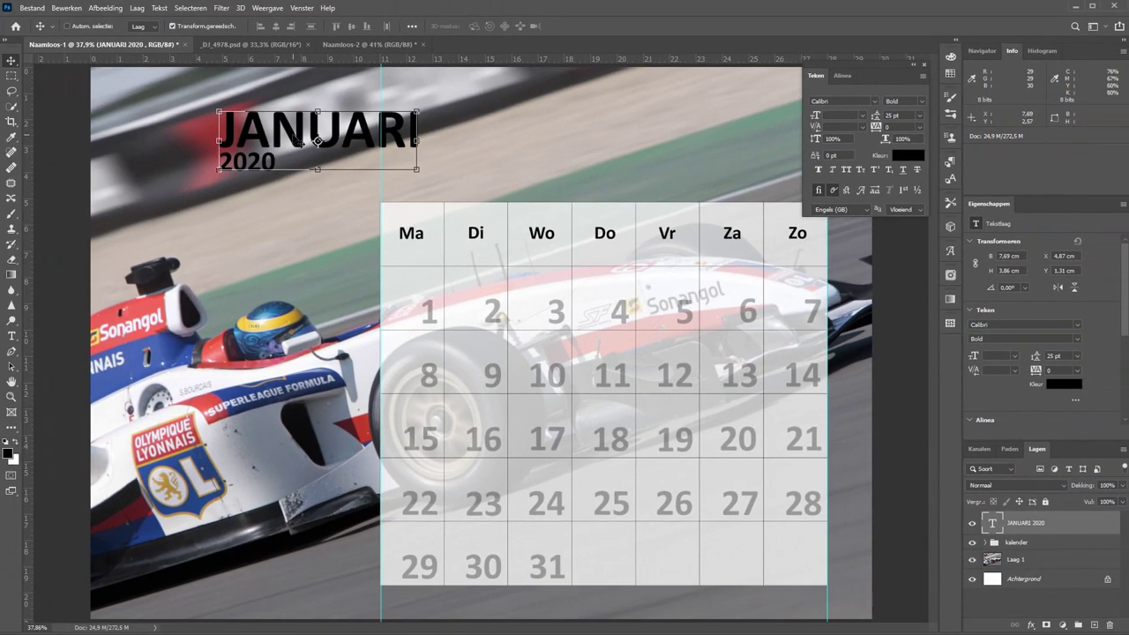
{"action": "left_click_drag", "start_coordinate": [298, 141], "coordinate": [196, 115]}
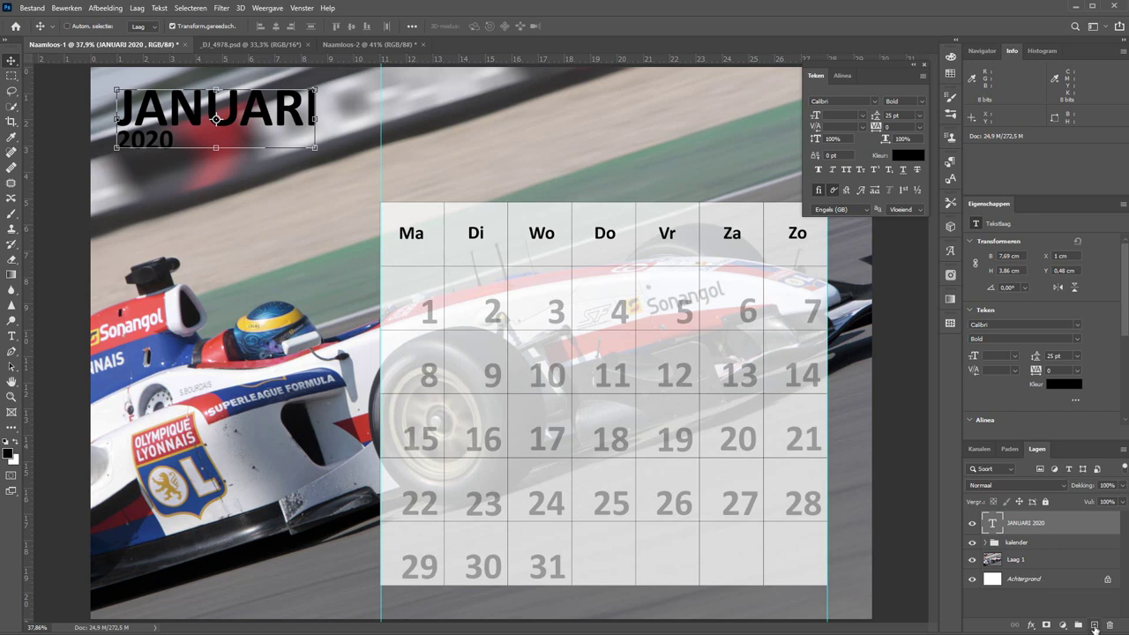
Step: Add a new layer beneath the title and fill a white rectangle around JANUARI 2020
{"action": "left_click", "coordinate": [1094, 625]}
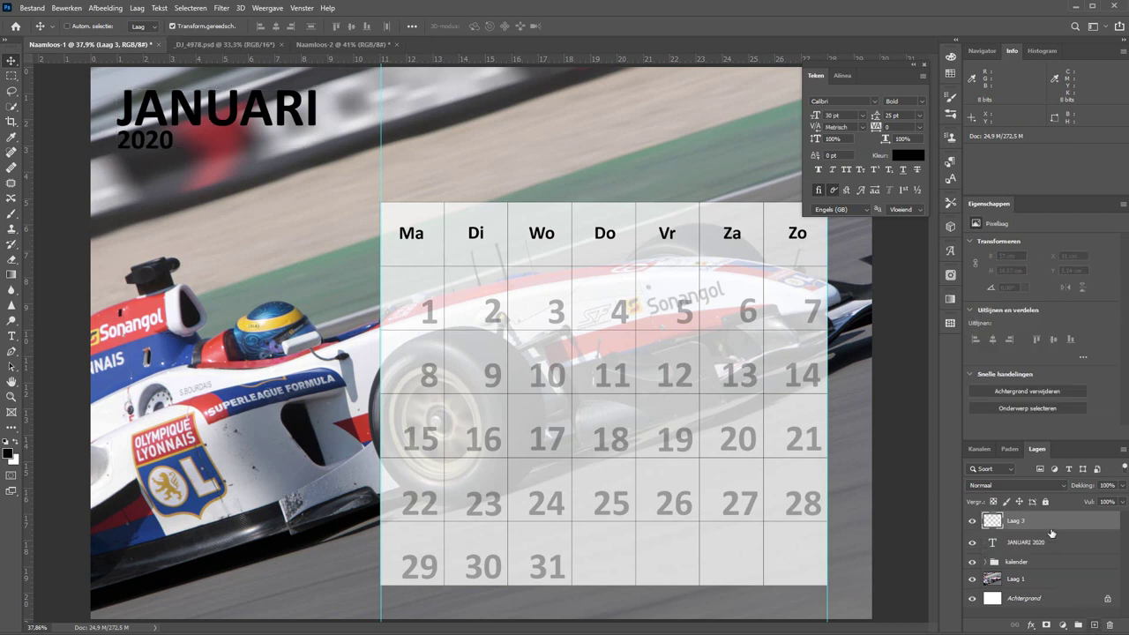
{"action": "left_click_drag", "start_coordinate": [1052, 523], "coordinate": [1051, 552]}
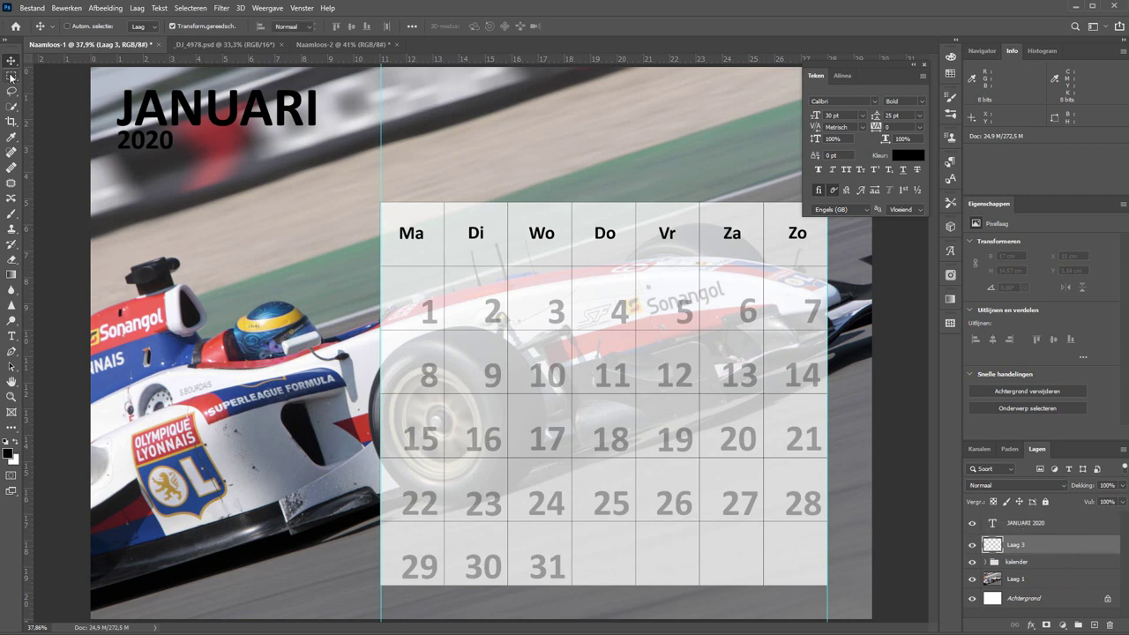
{"action": "key", "text": "m"}
{"action": "left_click_drag", "start_coordinate": [111, 86], "coordinate": [320, 153]}
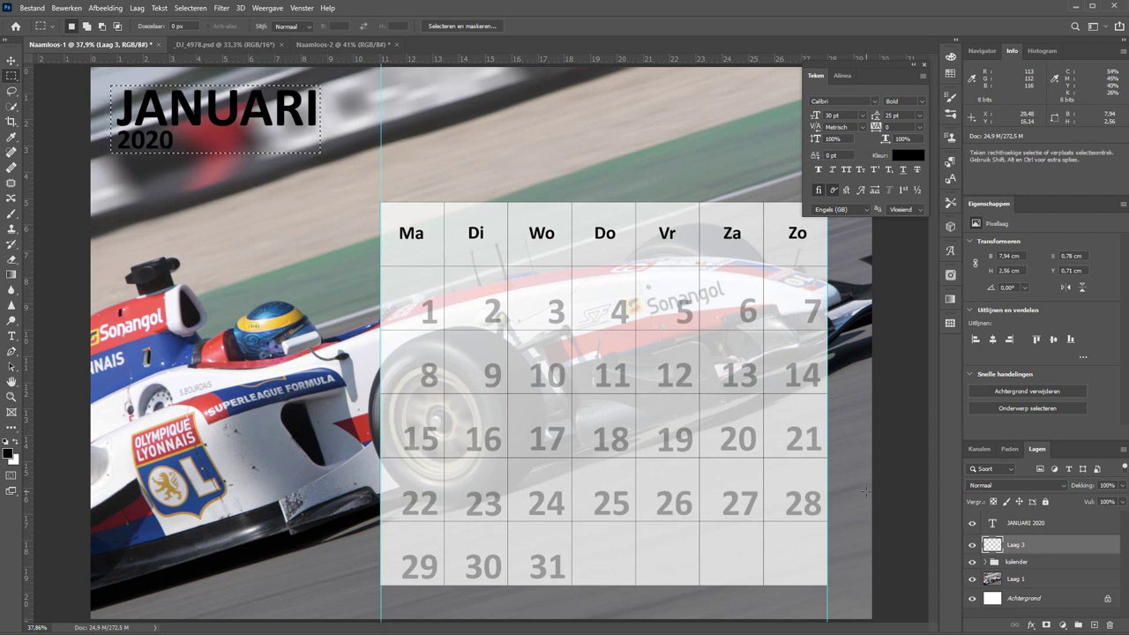
{"action": "key", "text": "ctrl+BackSpace"}
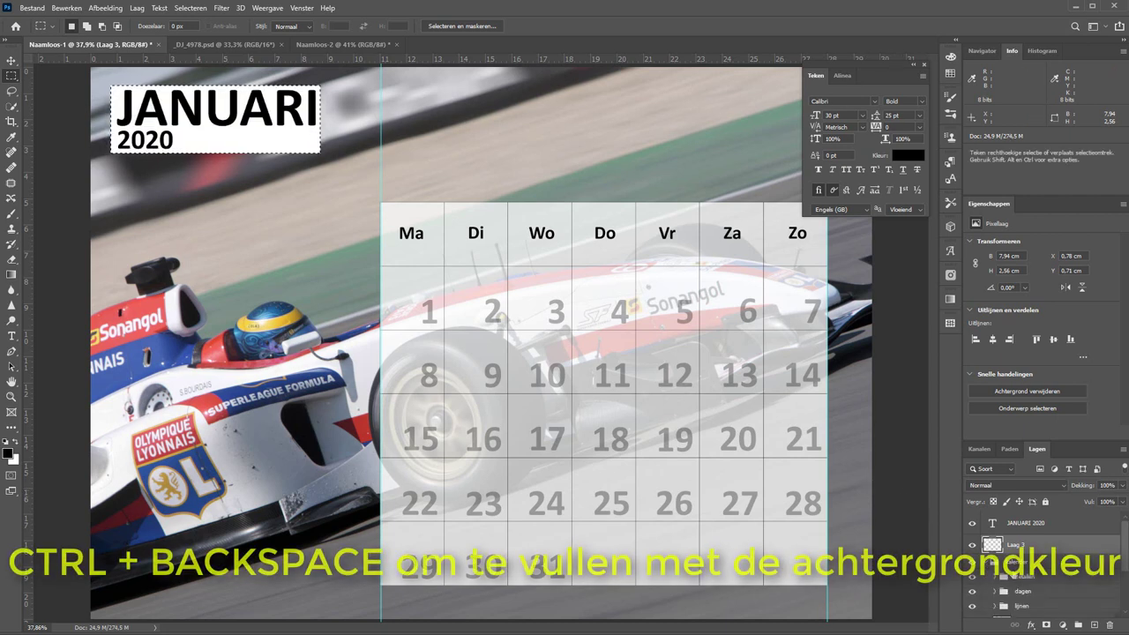
Step: Set the white box layer's opacity to 75%, matching the calendar background
{"action": "scroll", "coordinate": [1037, 581], "scroll_direction": "down", "scroll_amount": 1}
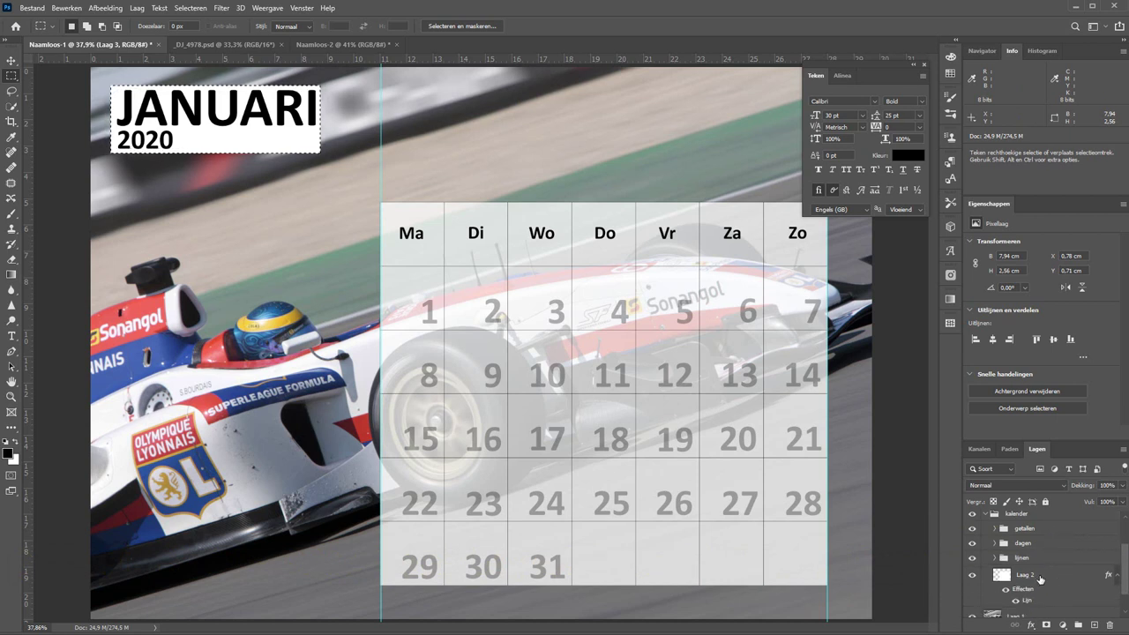
{"action": "left_click", "coordinate": [1044, 579]}
{"action": "scroll", "coordinate": [1057, 574], "scroll_direction": "up", "scroll_amount": 2}
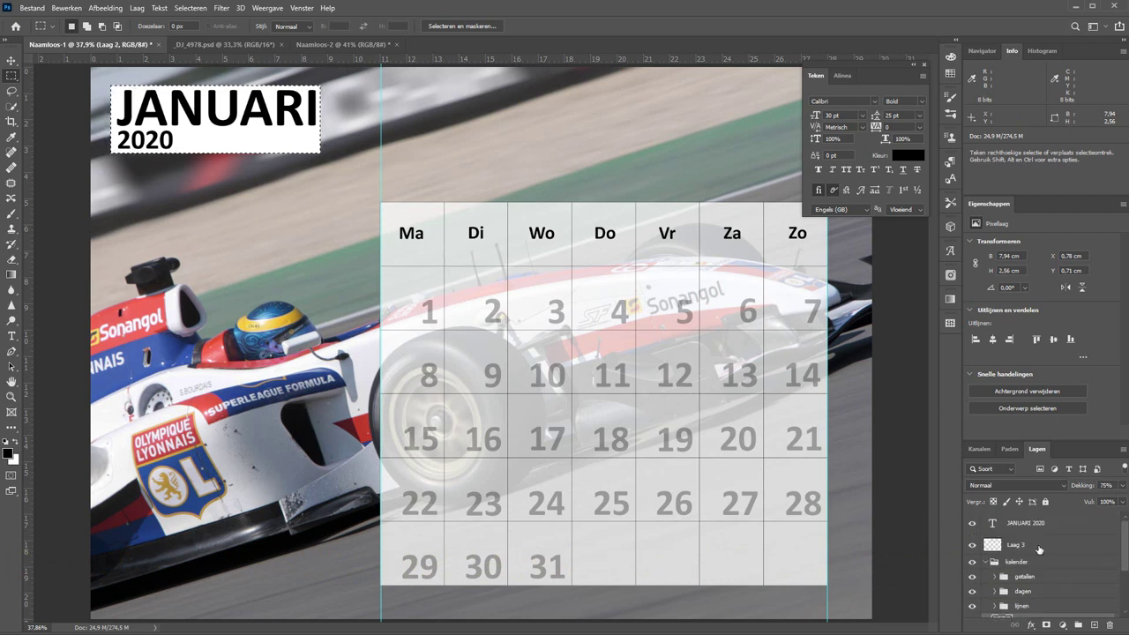
{"action": "left_click", "coordinate": [1039, 547]}
{"action": "left_click", "coordinate": [1106, 484]}
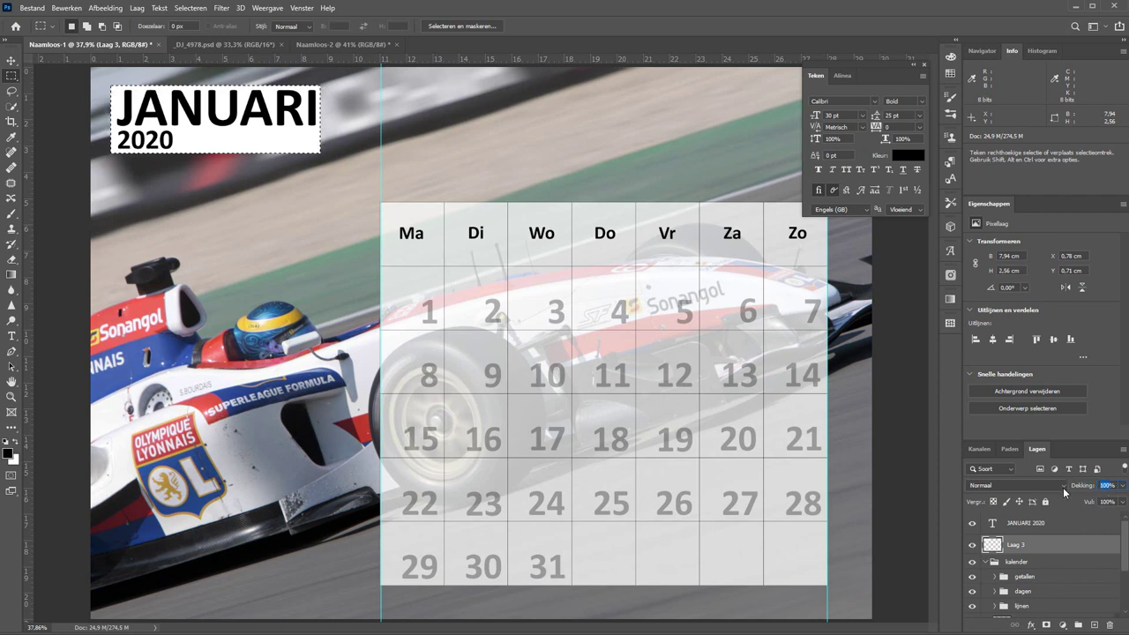
{"action": "type", "text": "75"}
{"action": "key", "text": "Return"}
{"action": "key", "text": "Tab"}
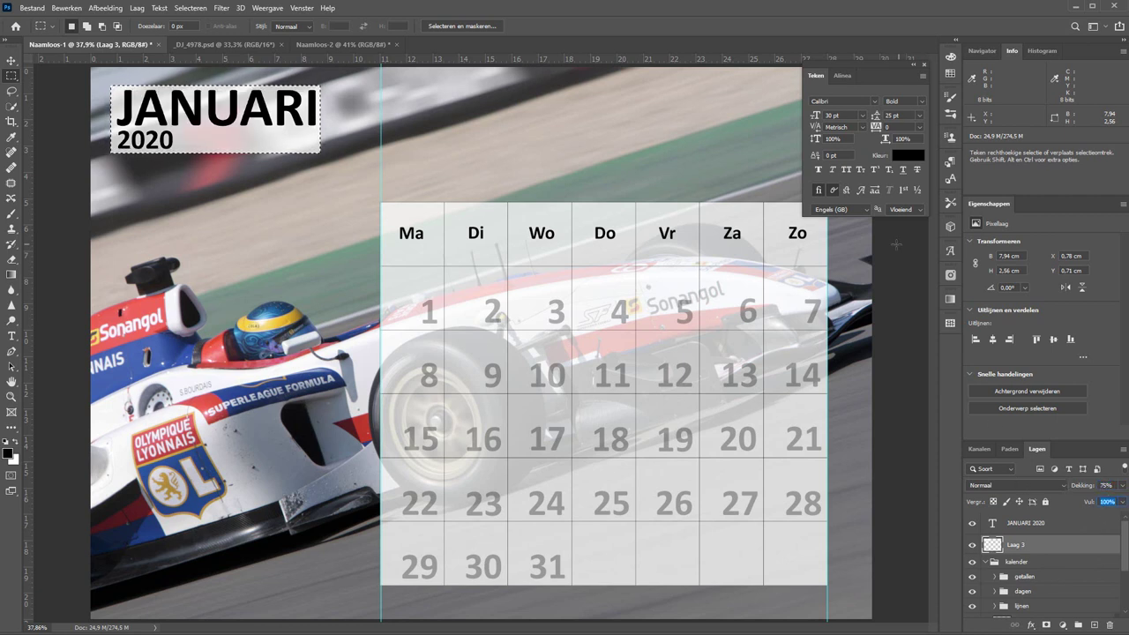
Step: Close the Character panel and zoom out to view the whole page
{"action": "left_click", "coordinate": [921, 67]}
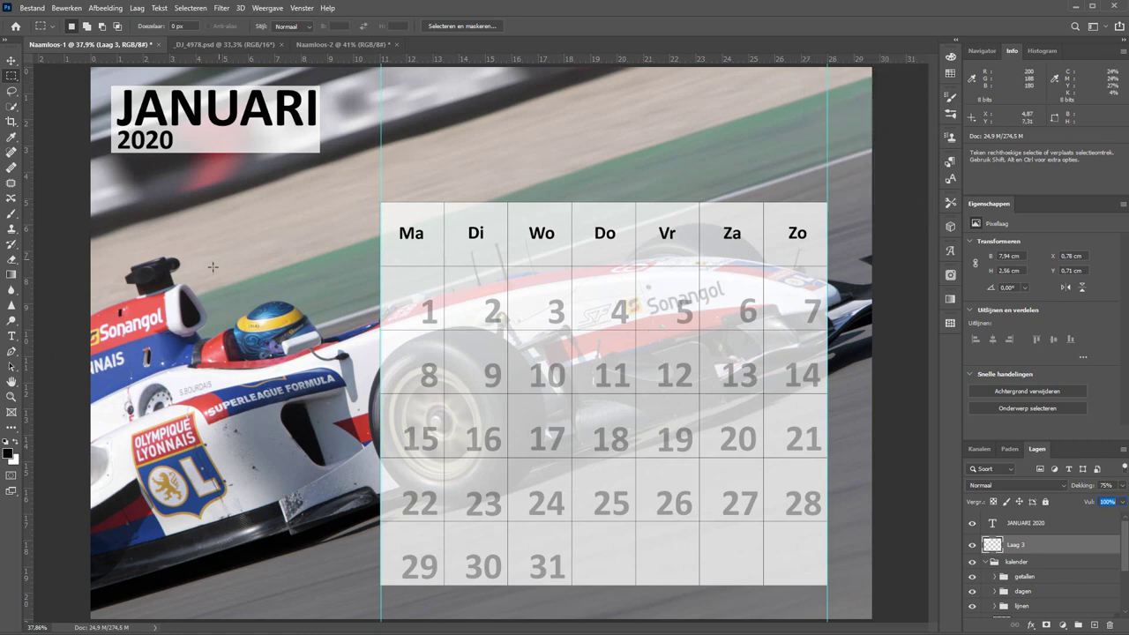
{"action": "key", "text": "z"}
{"action": "left_click", "coordinate": [212, 267], "text": "alt"}
Step: Clear all canvas guides and collapse the kalender layer group
{"action": "left_click", "coordinate": [221, 8]}
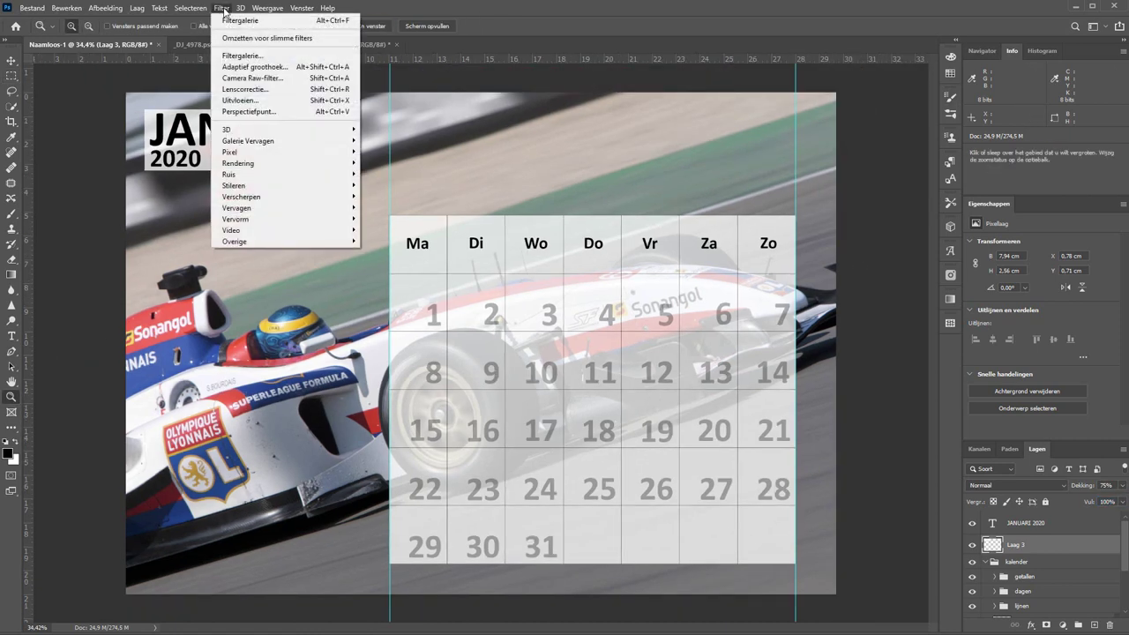
{"action": "mouse_move", "coordinate": [267, 8]}
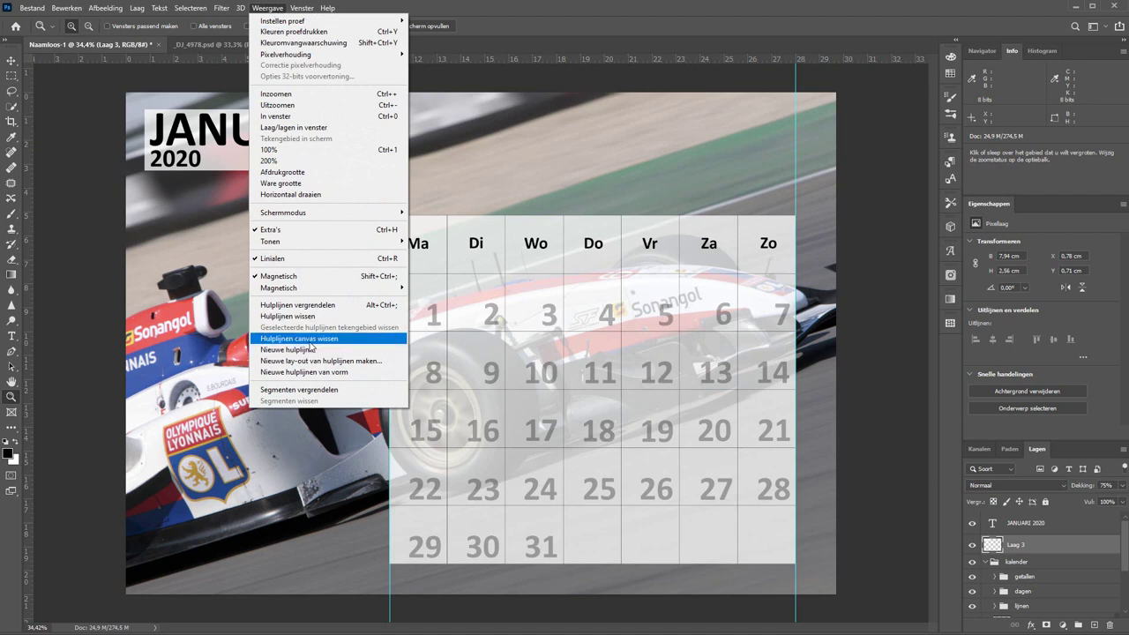
{"action": "left_click", "coordinate": [308, 340]}
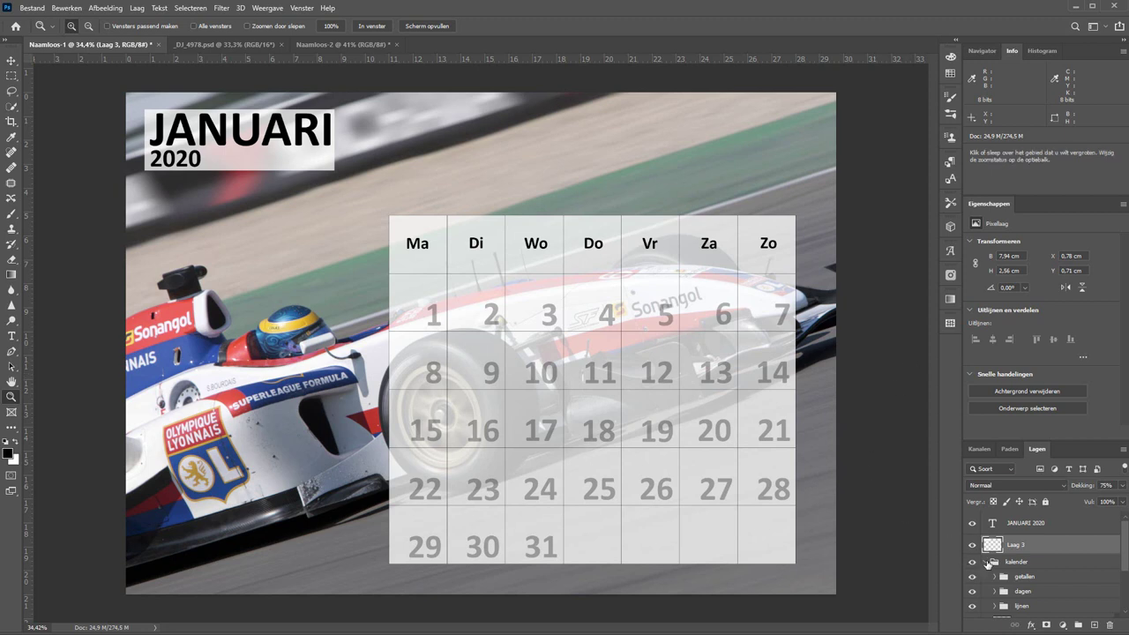
{"action": "left_click", "coordinate": [987, 562]}
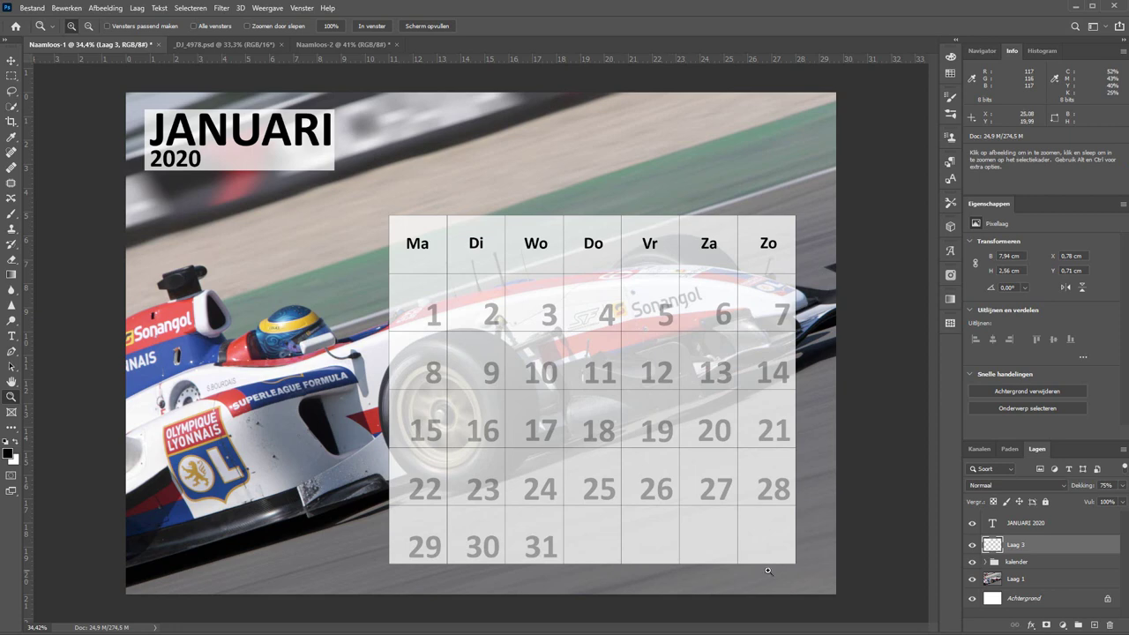
{"action": "key", "text": "m"}
{"action": "mouse_move", "coordinate": [807, 579]}
{"action": "left_mouse_down"}
{"action": "mouse_move", "coordinate": [567, 516]}
{"action": "mouse_move", "coordinate": [811, 576]}
{"action": "left_mouse_up"}
Step: Zoom in on the grid corner and place horizontal and vertical guides along the grid-line edges
{"action": "left_click", "coordinate": [567, 516]}
{"action": "key", "text": "z"}
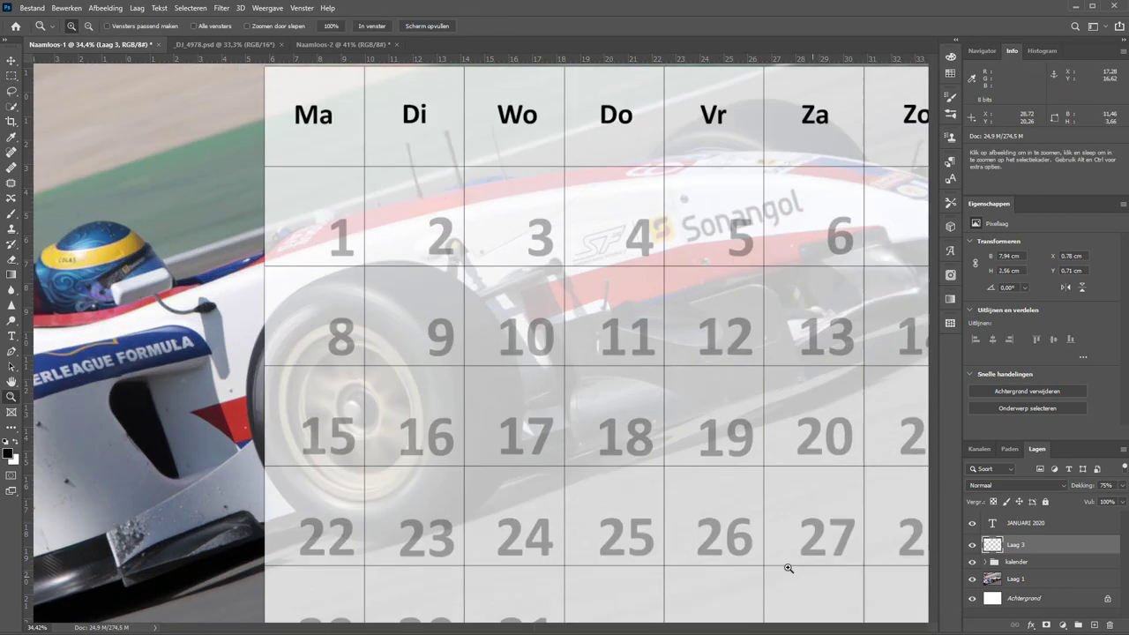
{"action": "key", "text": "m"}
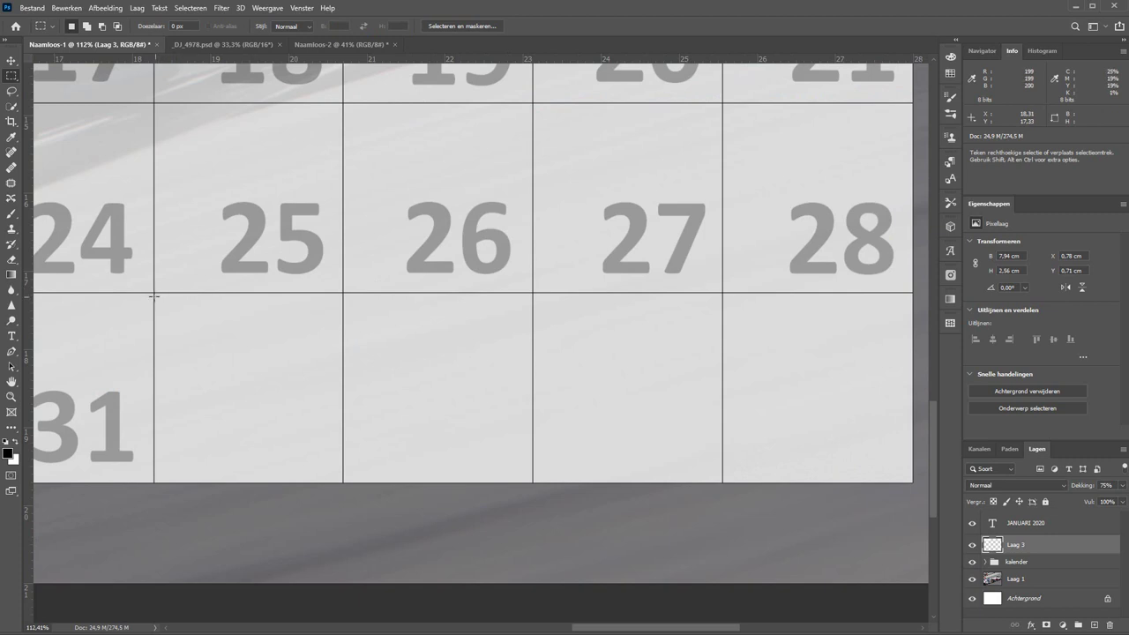
{"action": "key", "text": "z"}
{"action": "left_click_drag", "start_coordinate": [154, 292], "coordinate": [182, 314]}
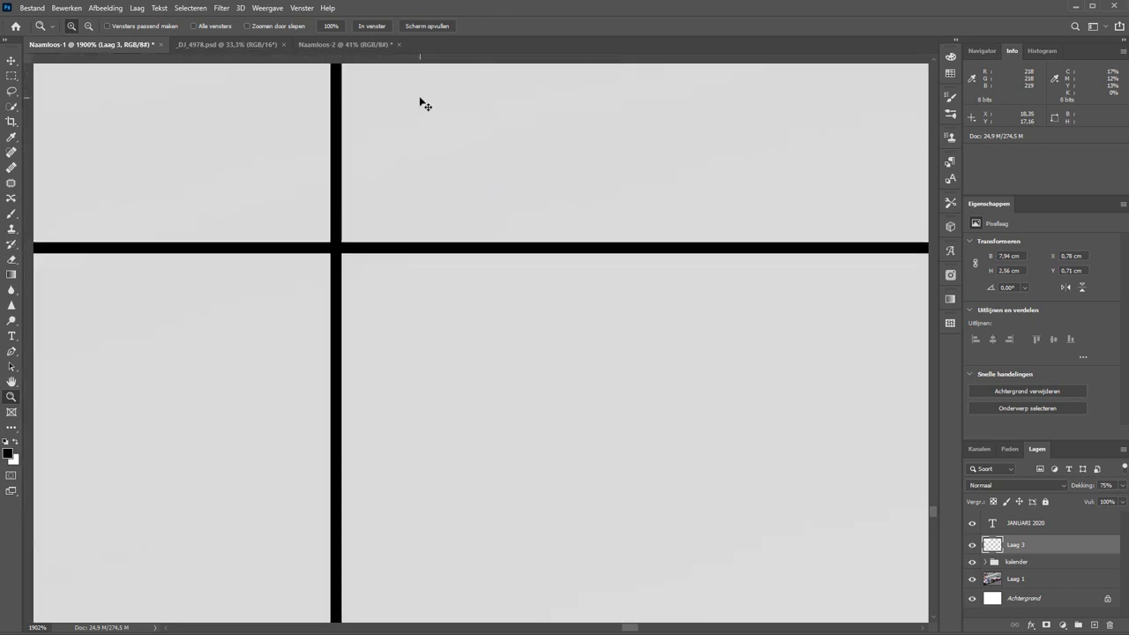
{"action": "left_click_drag", "start_coordinate": [468, 61], "coordinate": [467, 252]}
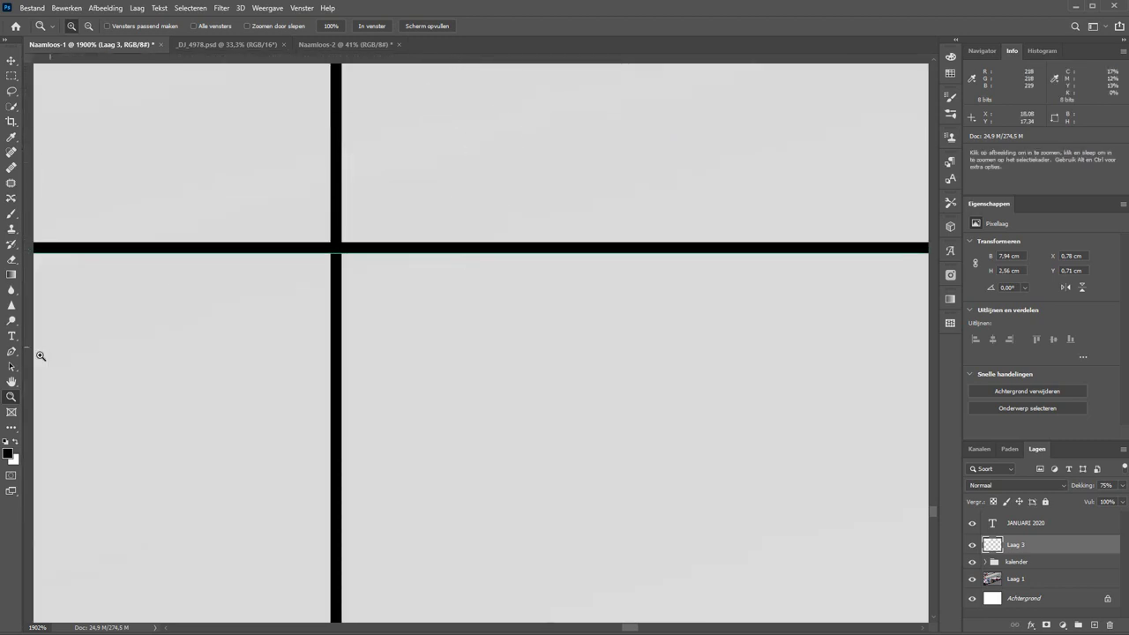
{"action": "left_click_drag", "start_coordinate": [38, 356], "coordinate": [342, 358]}
Step: Select the empty last-row cells, add a layer mask to the kalender group, and clear guides
{"action": "key", "text": "ctrl+0"}
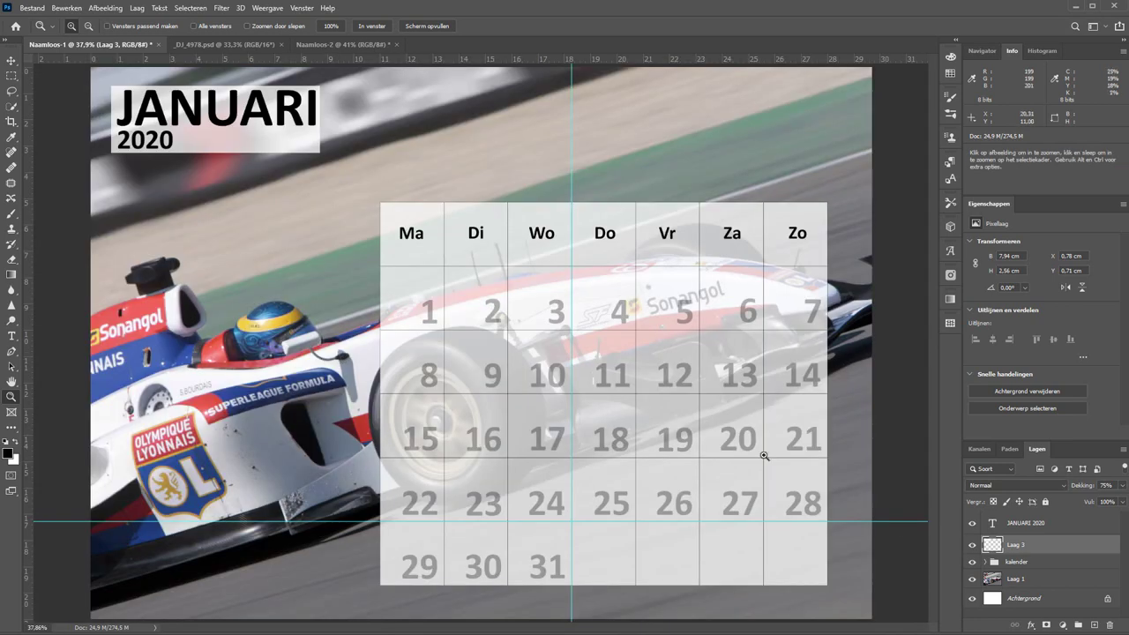
{"action": "key", "text": "m"}
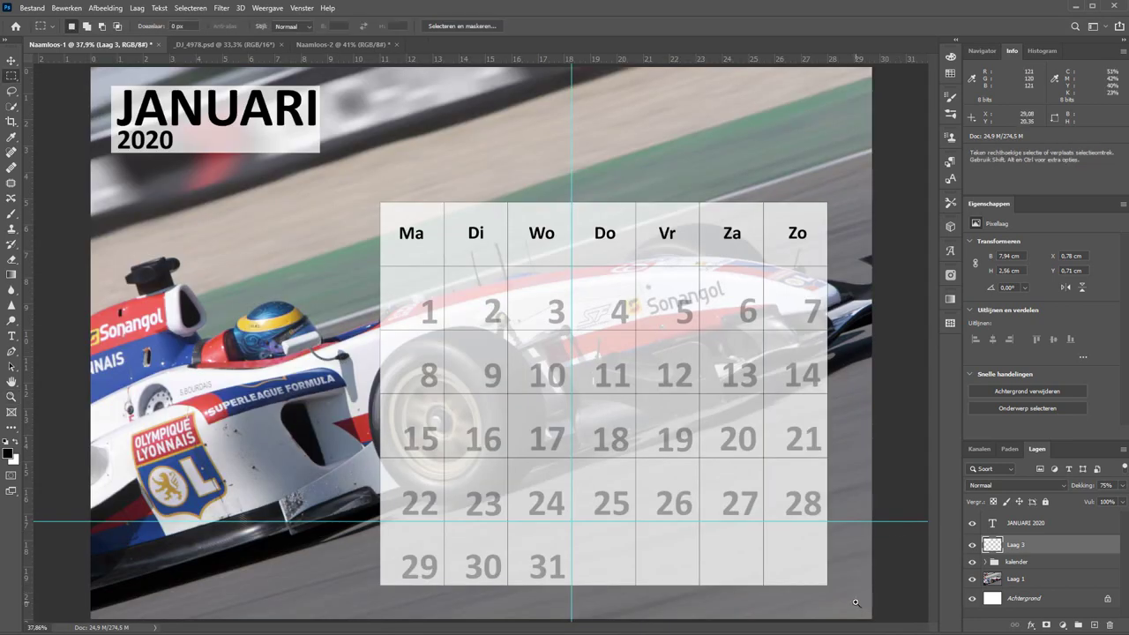
{"action": "mouse_move", "coordinate": [852, 600]}
{"action": "left_mouse_down"}
{"action": "mouse_move", "coordinate": [606, 544]}
{"action": "mouse_move", "coordinate": [573, 522]}
{"action": "left_mouse_up"}
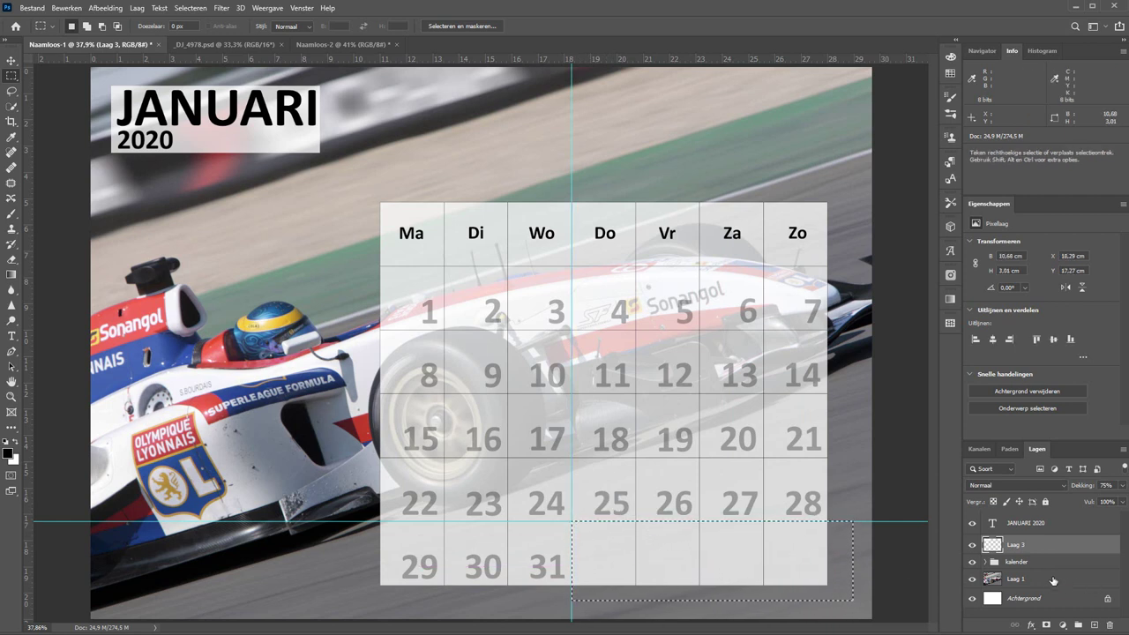
{"action": "left_click", "coordinate": [1030, 566]}
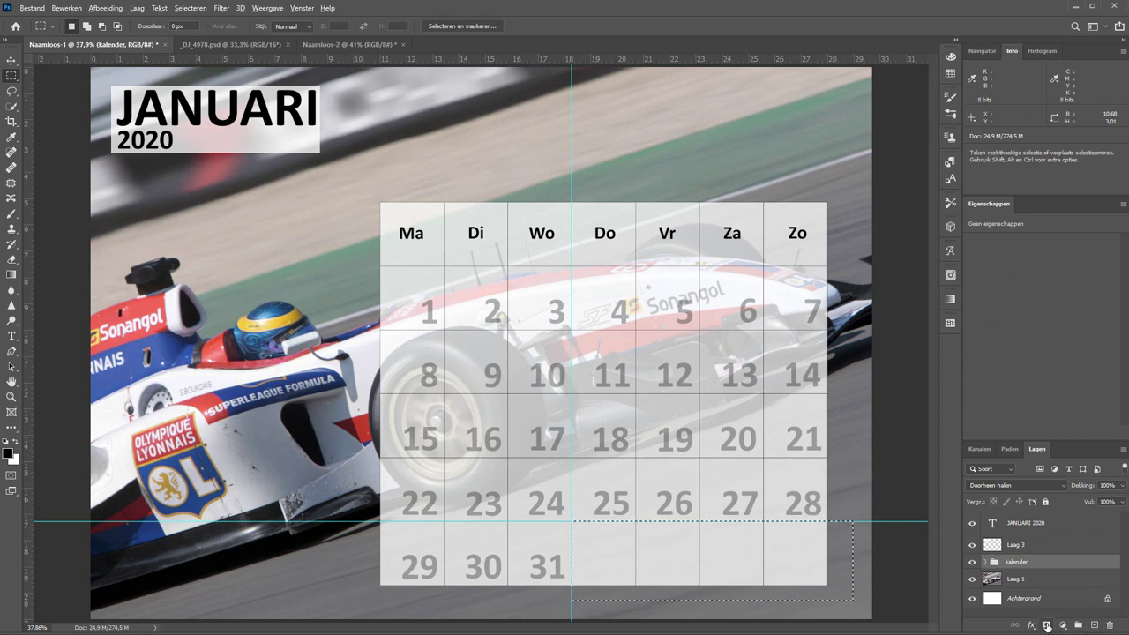
{"action": "left_click", "coordinate": [1046, 626], "text": "alt"}
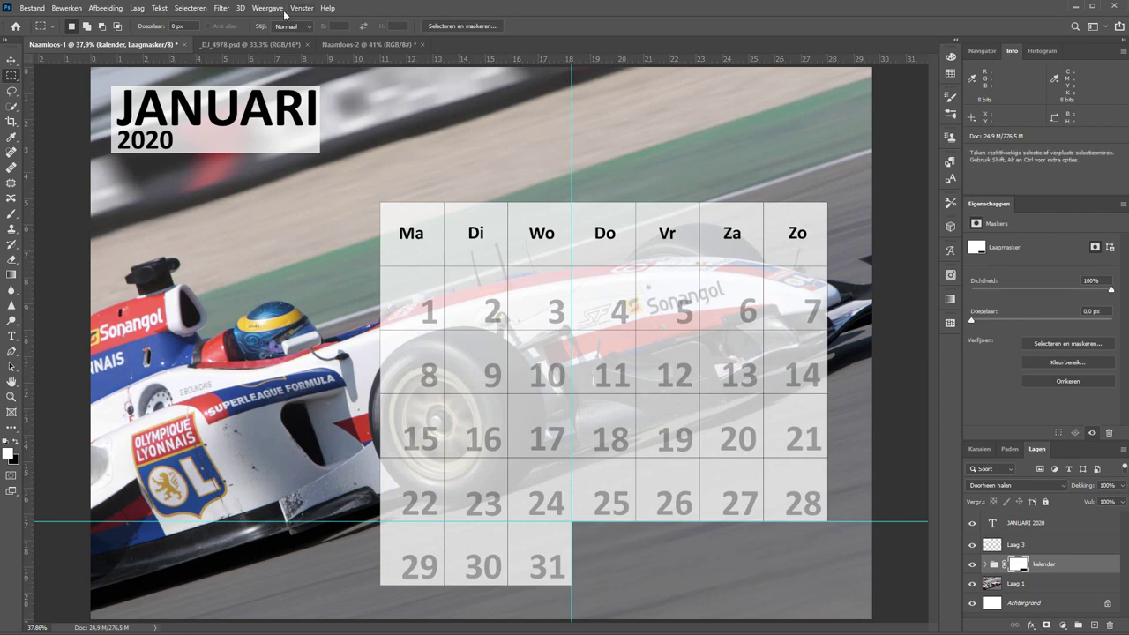
{"action": "left_click", "coordinate": [267, 8]}
{"action": "left_click", "coordinate": [287, 316]}
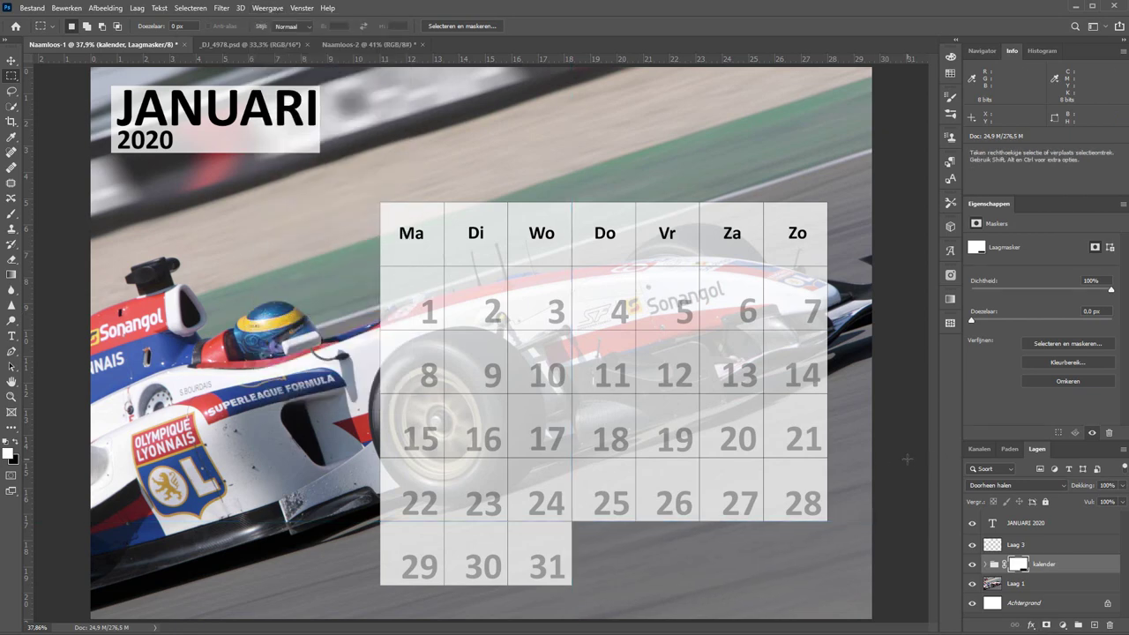